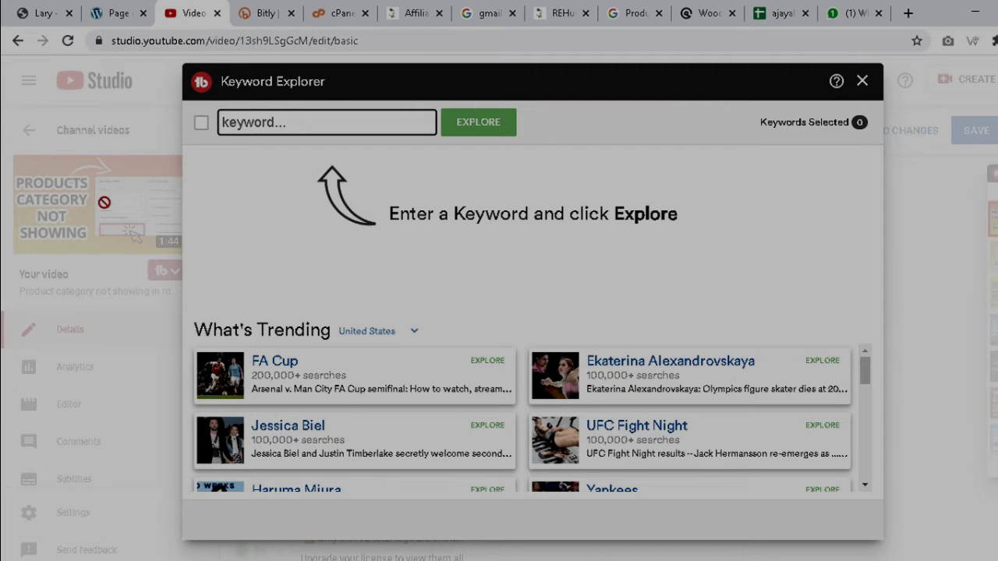
- Search Google in a new browser tab for "problem with category not showing"
{"action": "left_click", "coordinate": [860, 7]}
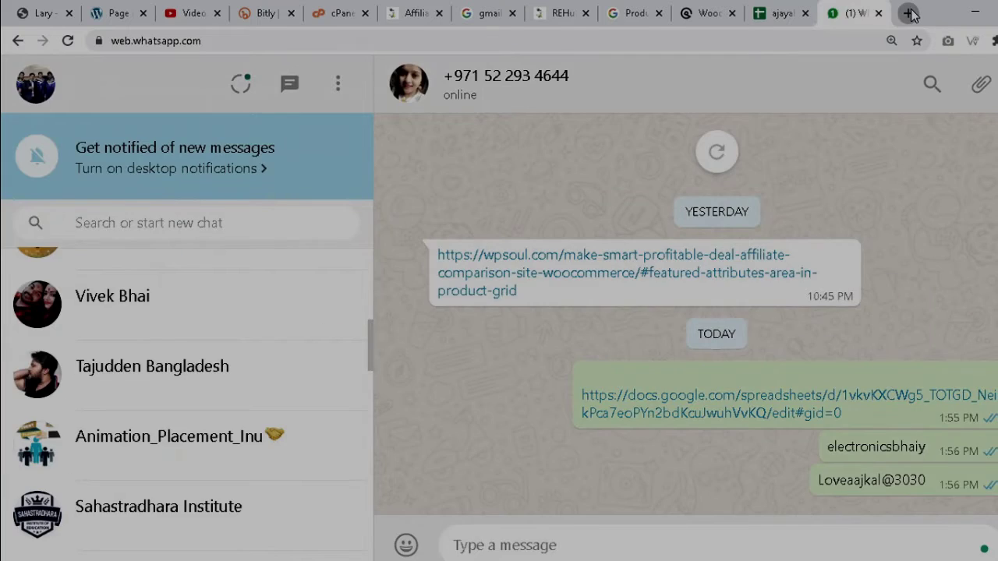
{"action": "left_click", "coordinate": [908, 14]}
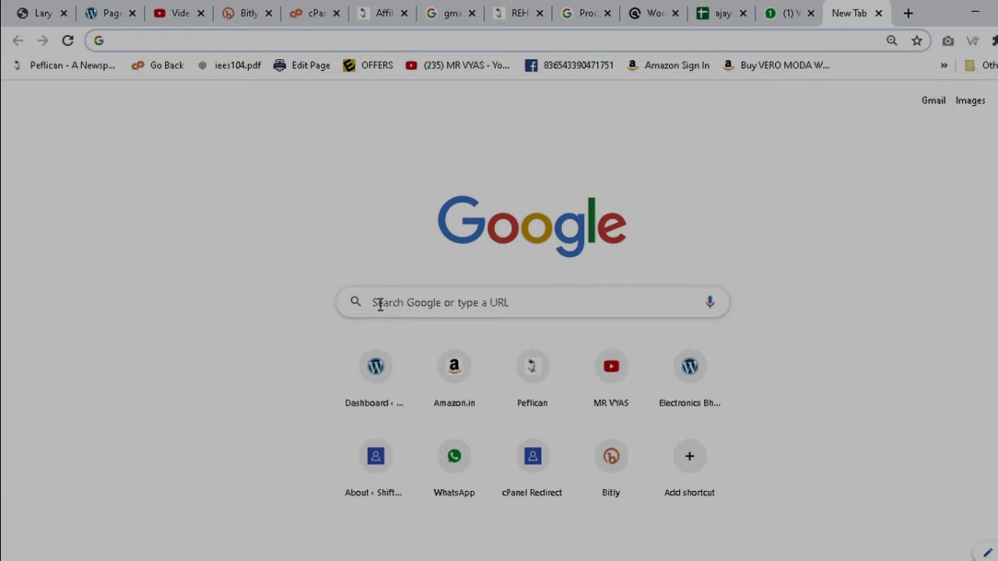
{"action": "left_click", "coordinate": [379, 303]}
{"action": "type", "text": "problem with category -tag page not showing products"}
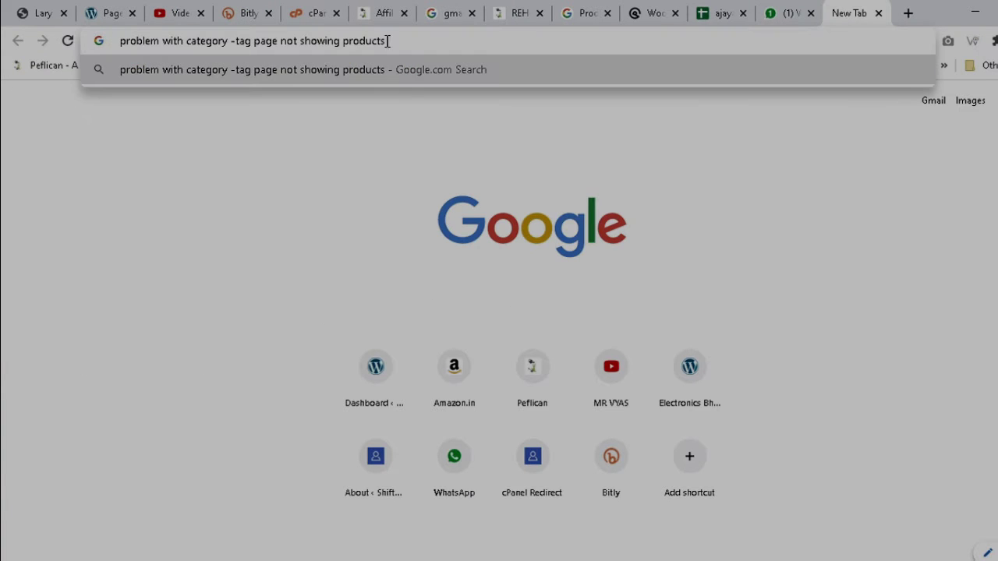
{"action": "left_click_drag", "start_coordinate": [228, 40], "coordinate": [804, 36]}
{"action": "key", "text": "BackSpace"}
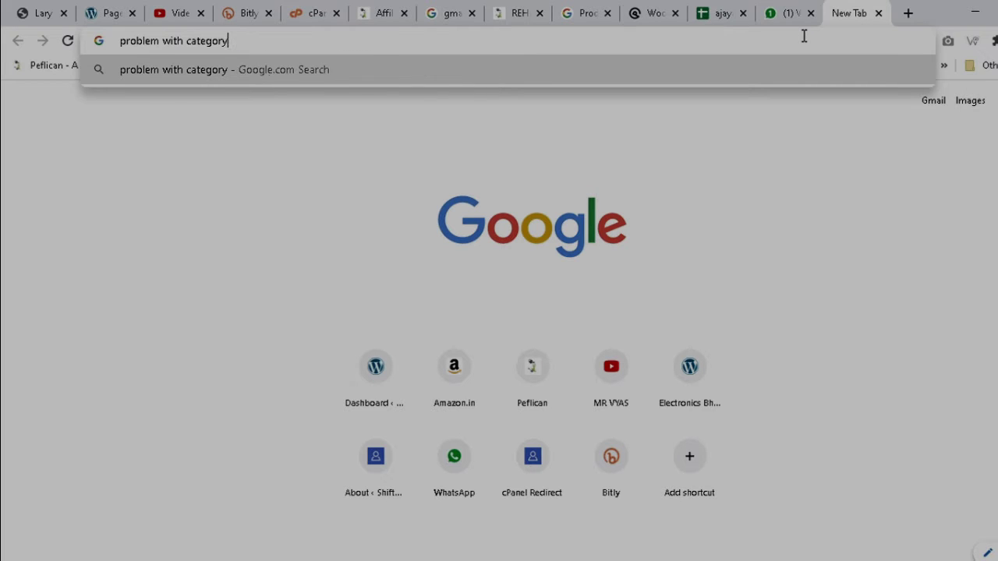
{"action": "type", "text": "not sho"}
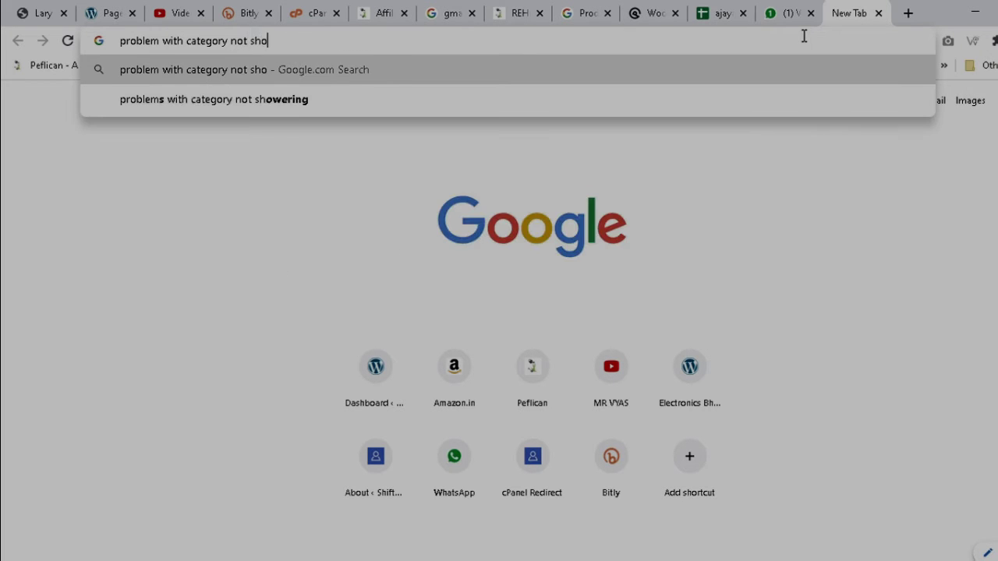
{"action": "type", "text": "wing"}
{"action": "key", "text": "Return"}
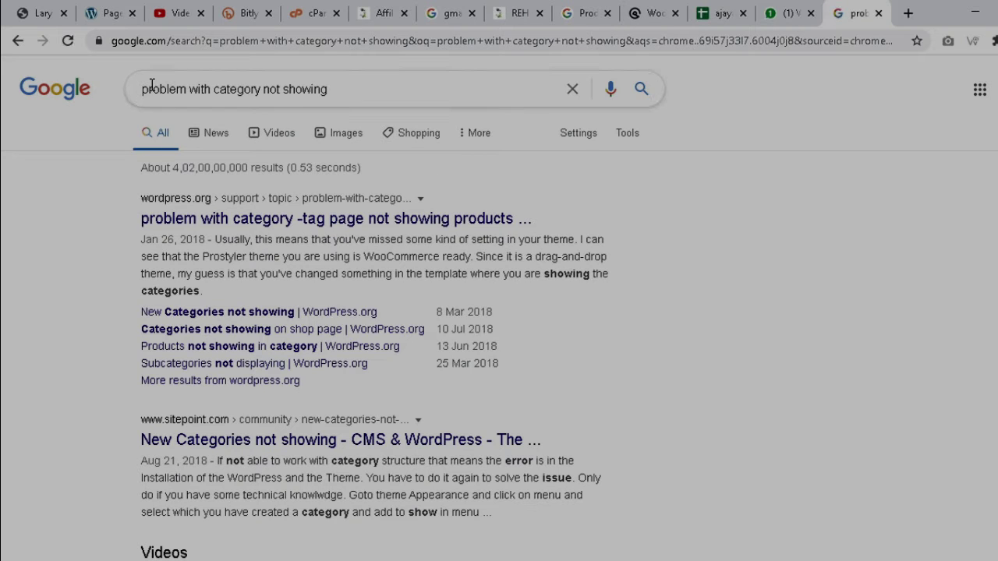
- Refine the Google search to "problem with category not showing in wordpress" and examine the result titles for keyword ideas
{"action": "left_click_drag", "start_coordinate": [143, 88], "coordinate": [339, 88]}
{"action": "left_click", "coordinate": [348, 91]}
{"action": "type", "text": "i"}
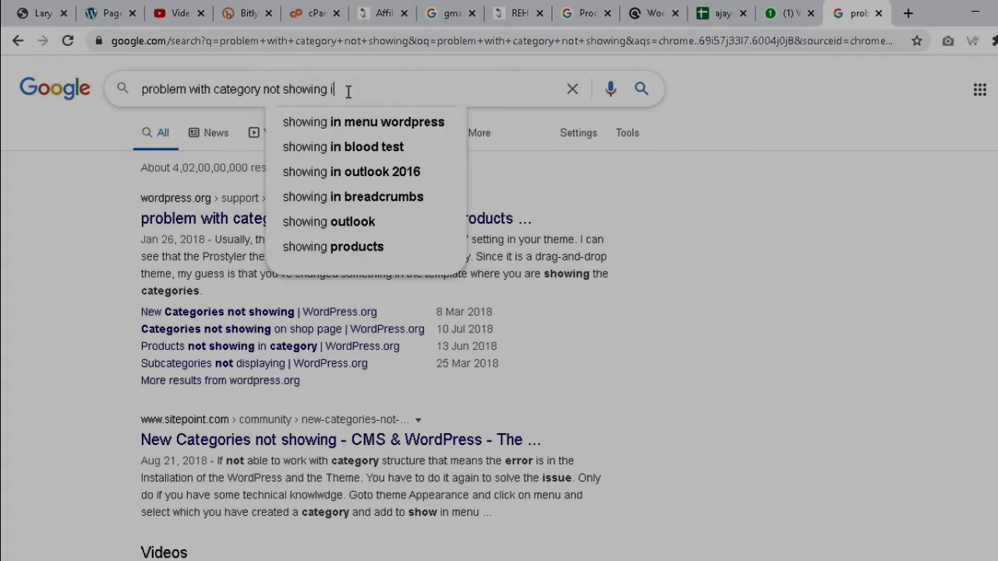
{"action": "type", "text": "n wordp"}
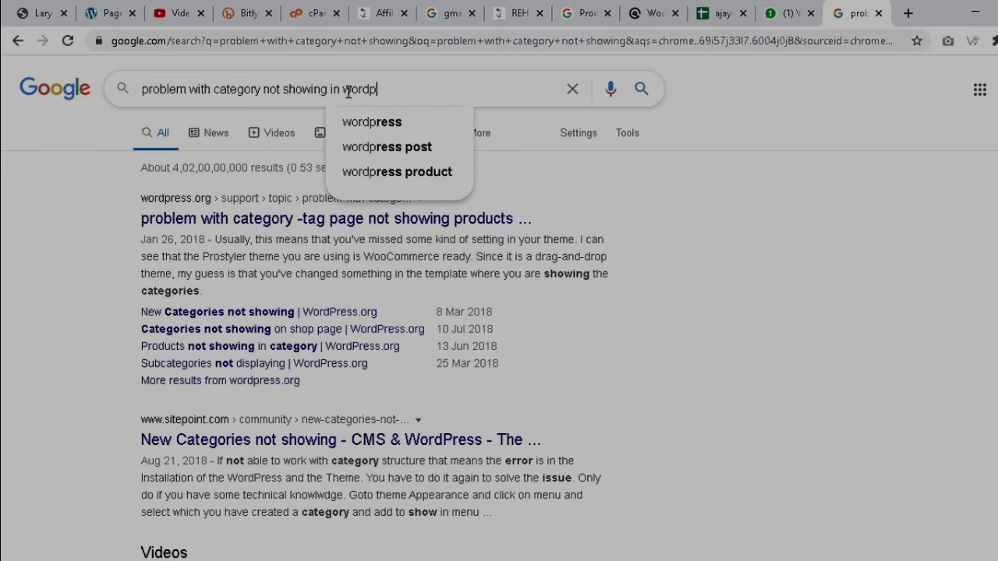
{"action": "type", "text": "ress"}
{"action": "key", "text": "Return"}
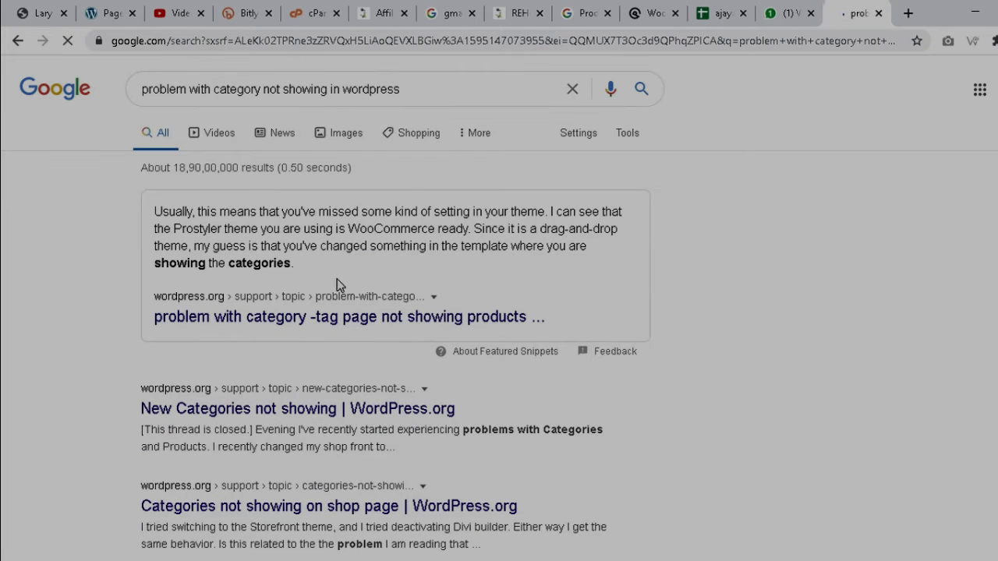
{"action": "scroll", "coordinate": [106, 359], "scroll_direction": "down", "scroll_amount": 2}
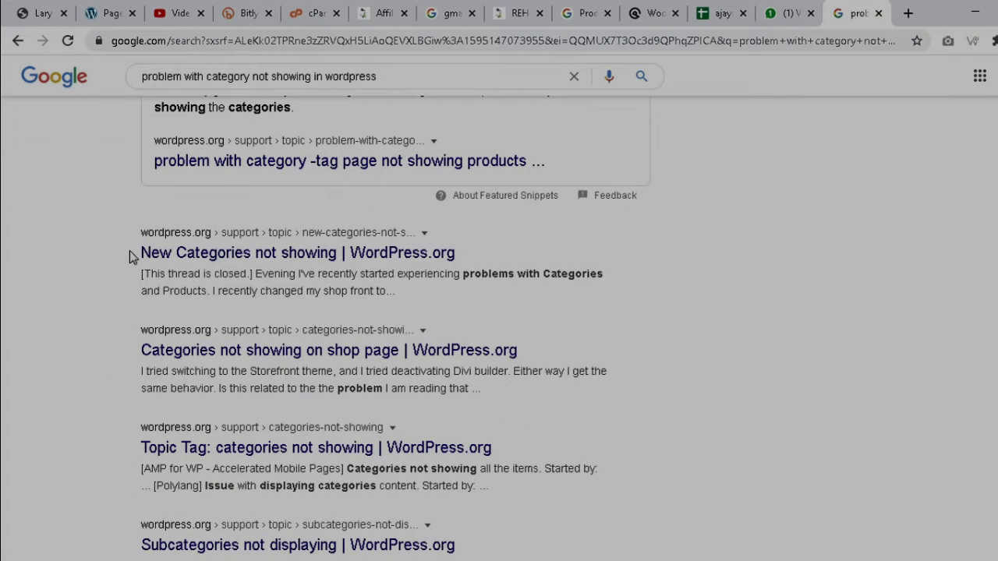
{"action": "left_click_drag", "start_coordinate": [129, 251], "coordinate": [295, 251]}
{"action": "left_click_drag", "start_coordinate": [141, 351], "coordinate": [363, 351]}
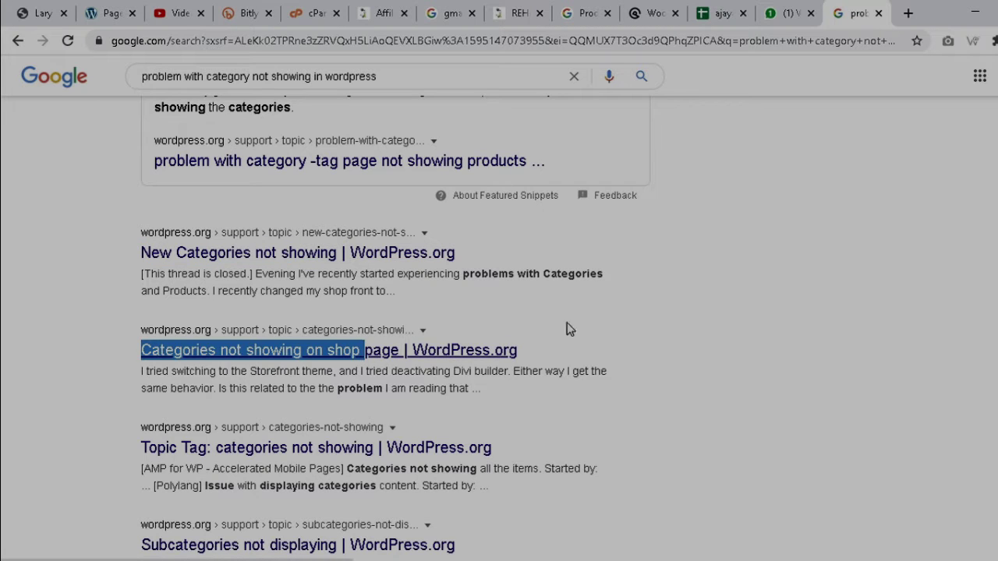
{"action": "scroll", "coordinate": [568, 329], "scroll_direction": "up", "scroll_amount": 2}
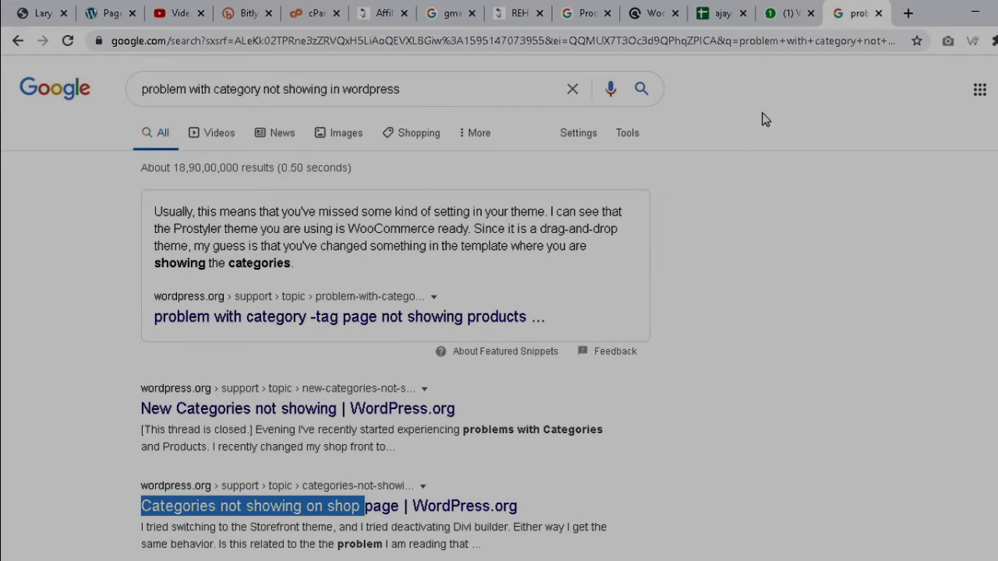
- Open the browser settings and go to the page managing installed extensions
{"action": "key", "text": "alt+f"}
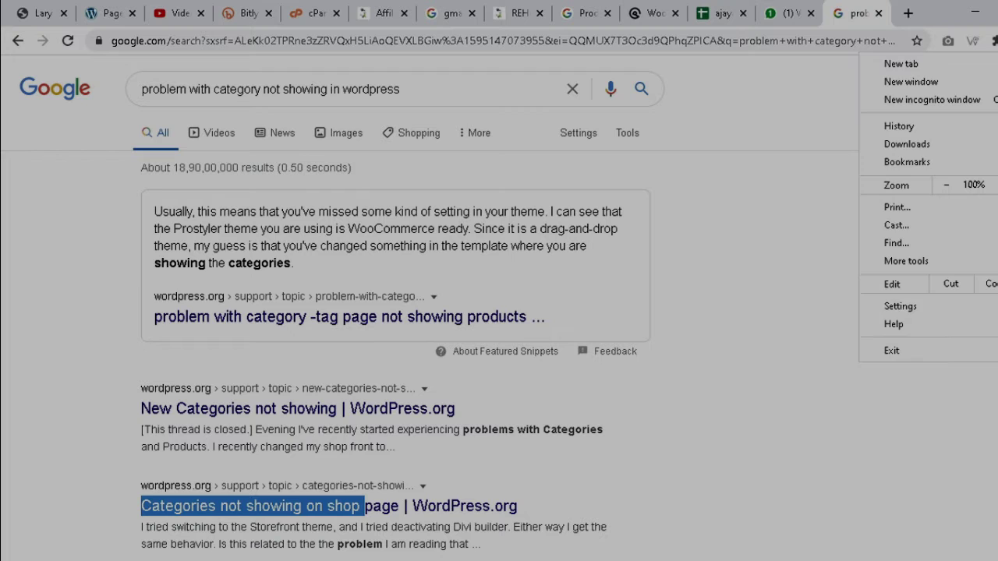
{"action": "left_click", "coordinate": [903, 306]}
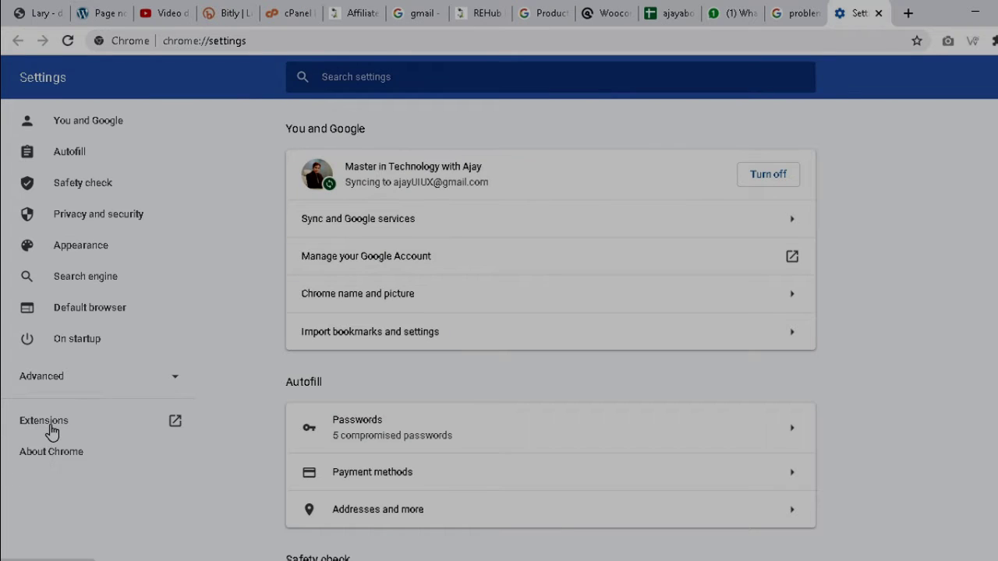
{"action": "left_click", "coordinate": [47, 425]}
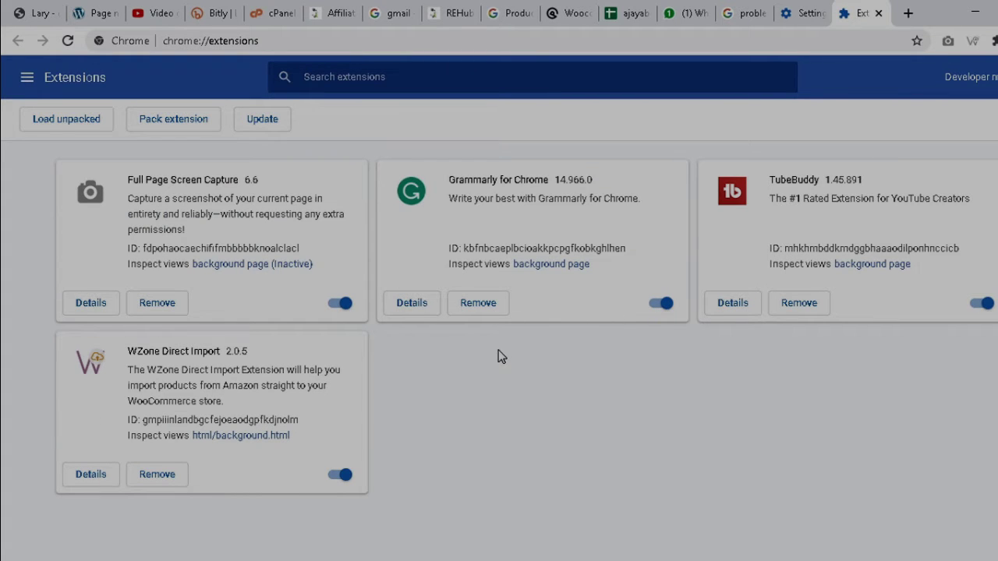
{"action": "left_click", "coordinate": [90, 123]}
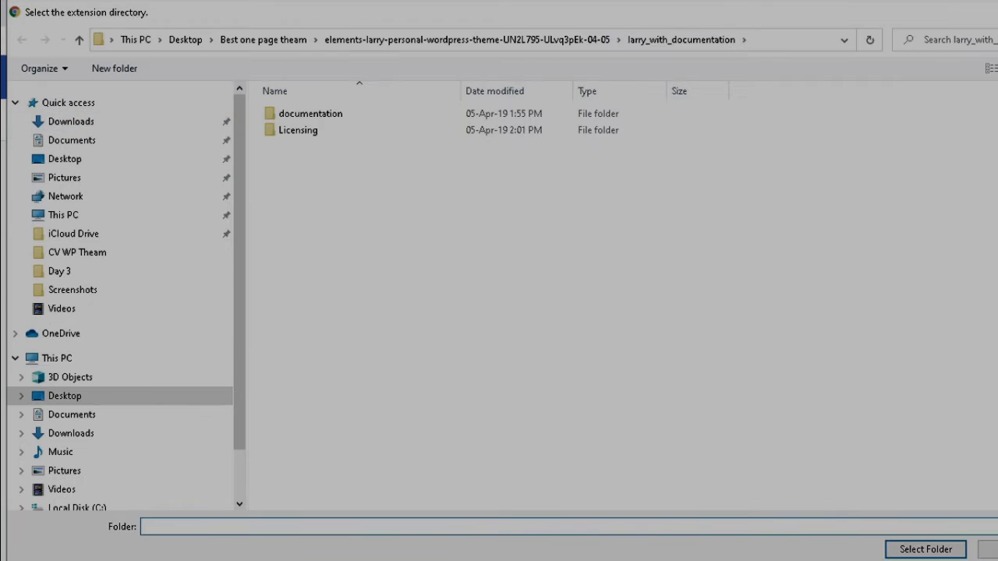
{"action": "key", "text": "Escape"}
{"action": "left_click", "coordinate": [175, 120]}
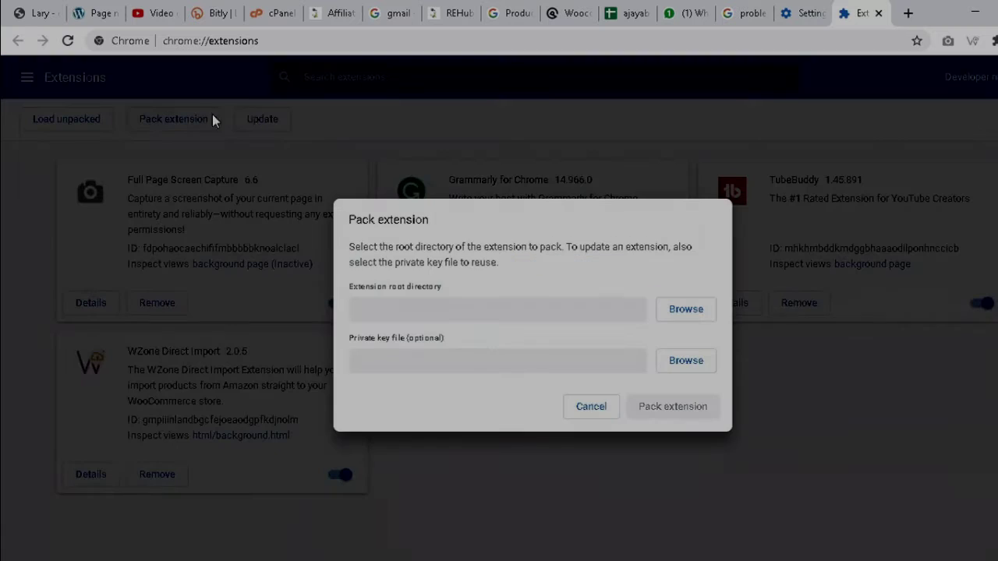
{"action": "left_click", "coordinate": [591, 406]}
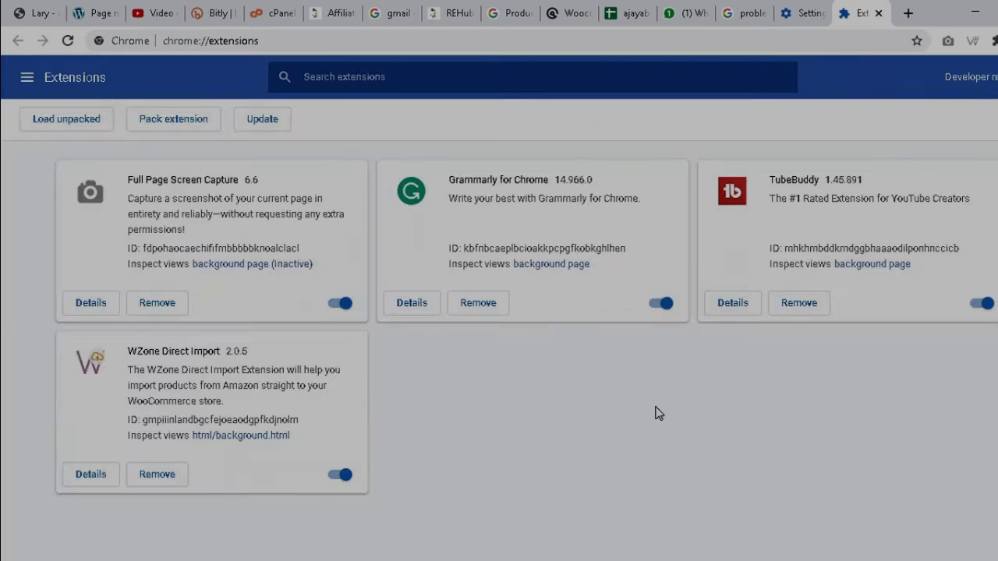
- Update all installed browser extensions and return to the browser settings
{"action": "left_click", "coordinate": [239, 124]}
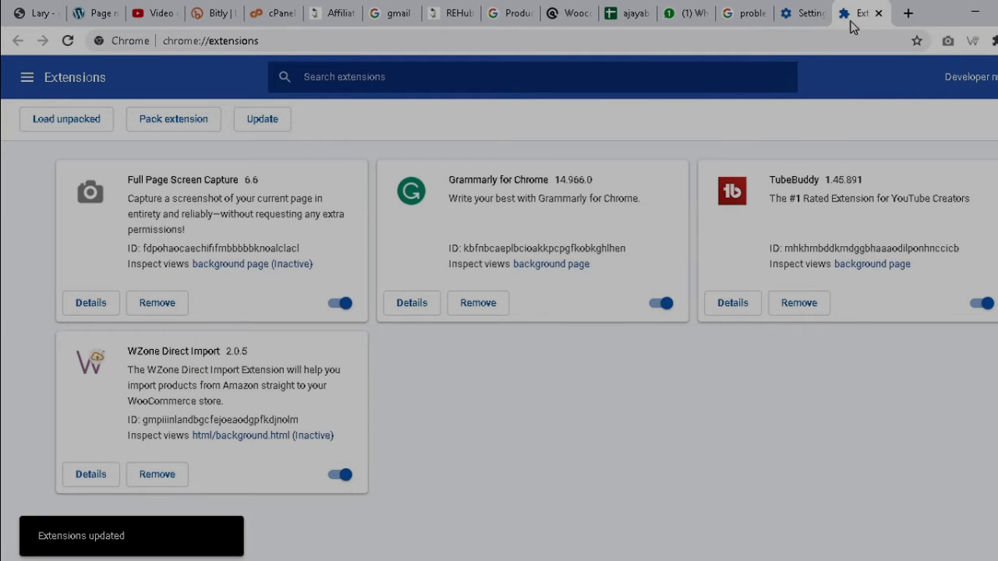
{"action": "left_click", "coordinate": [780, 9]}
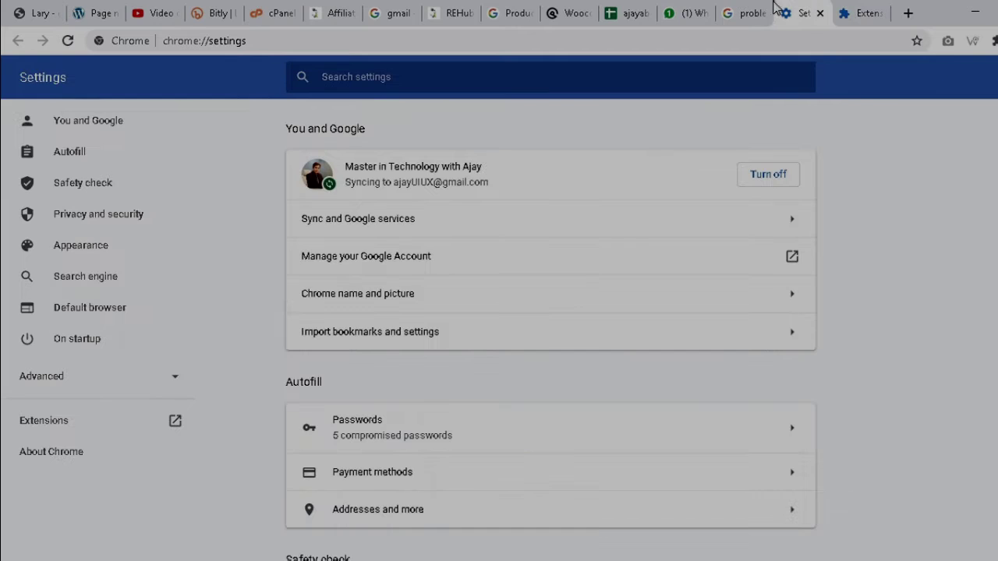
- In the Google results for "Product category not showing", copy the title "Products Not Showing Under Product Category in Wordpress"
{"action": "left_click", "coordinate": [522, 10]}
{"action": "scroll", "coordinate": [365, 195], "scroll_direction": "up", "scroll_amount": 15}
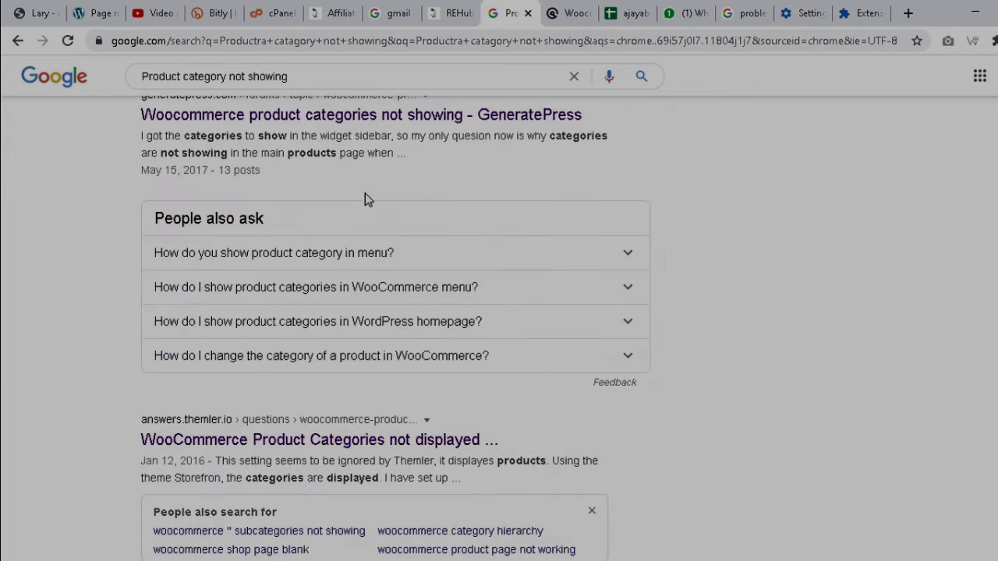
{"action": "scroll", "coordinate": [365, 195], "scroll_direction": "up", "scroll_amount": 3}
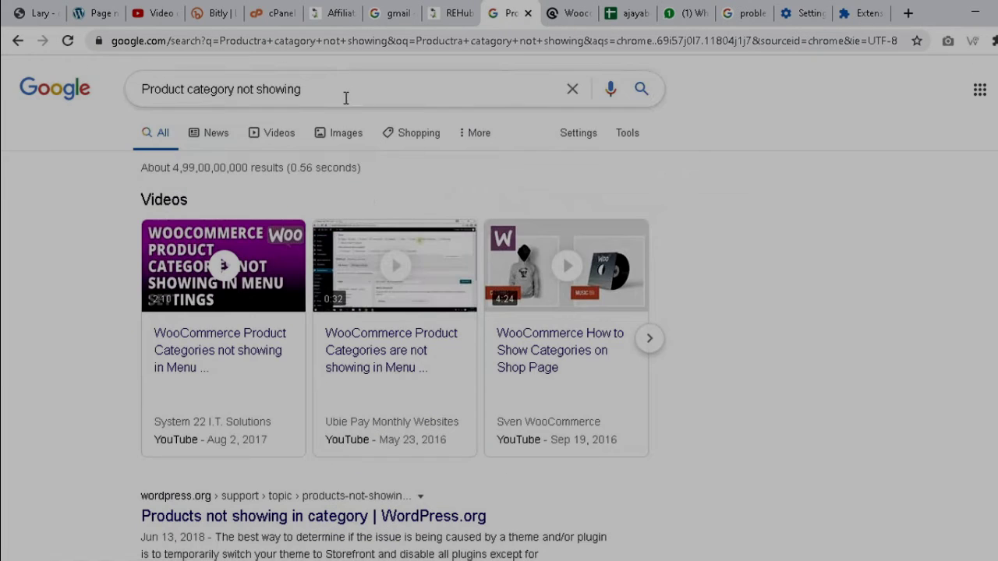
{"action": "scroll", "coordinate": [100, 326], "scroll_direction": "down", "scroll_amount": 3}
{"action": "left_click_drag", "start_coordinate": [131, 282], "coordinate": [368, 282]}
{"action": "left_click", "coordinate": [134, 505]}
{"action": "left_click_drag", "start_coordinate": [134, 505], "coordinate": [560, 504]}
{"action": "key", "text": "ctrl+c"}
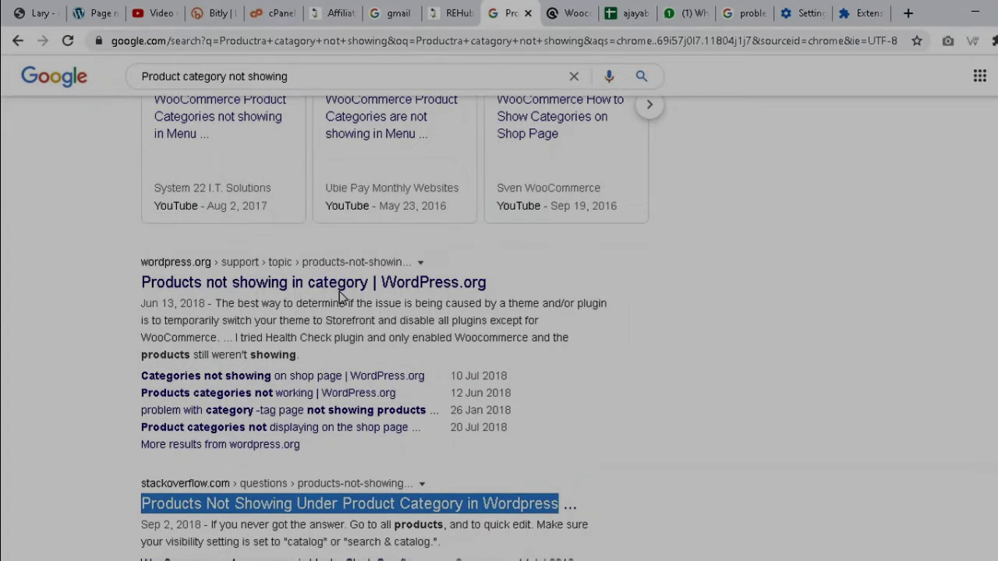
- Switch to Notepad and paste "Products Not Showing Under Product Category in Wordpress" as a new line ending the keyword list
{"action": "key", "text": "alt+Tab"}
{"action": "left_click", "coordinate": [266, 206]}
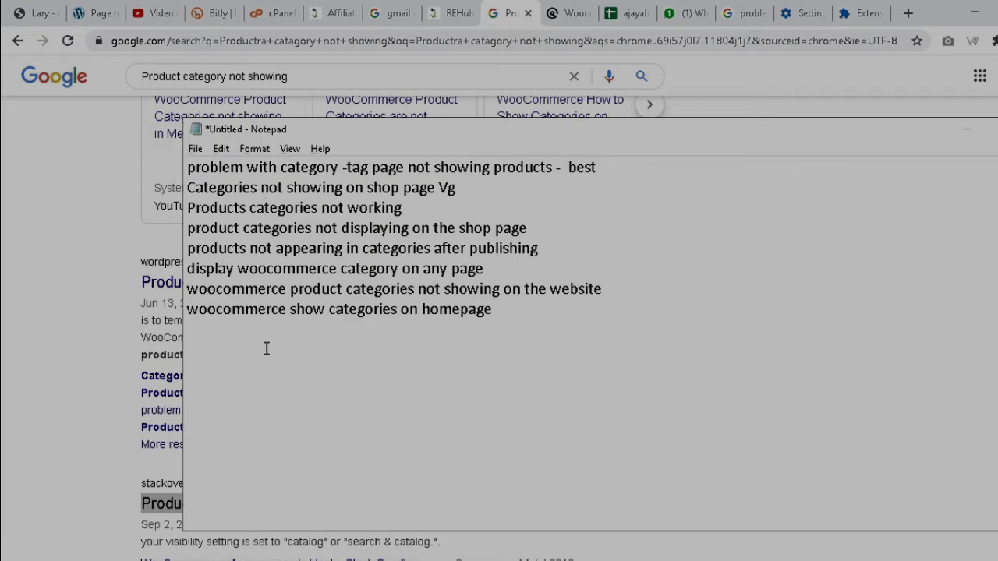
{"action": "left_click", "coordinate": [523, 314]}
{"action": "key", "text": "ctrl+v"}
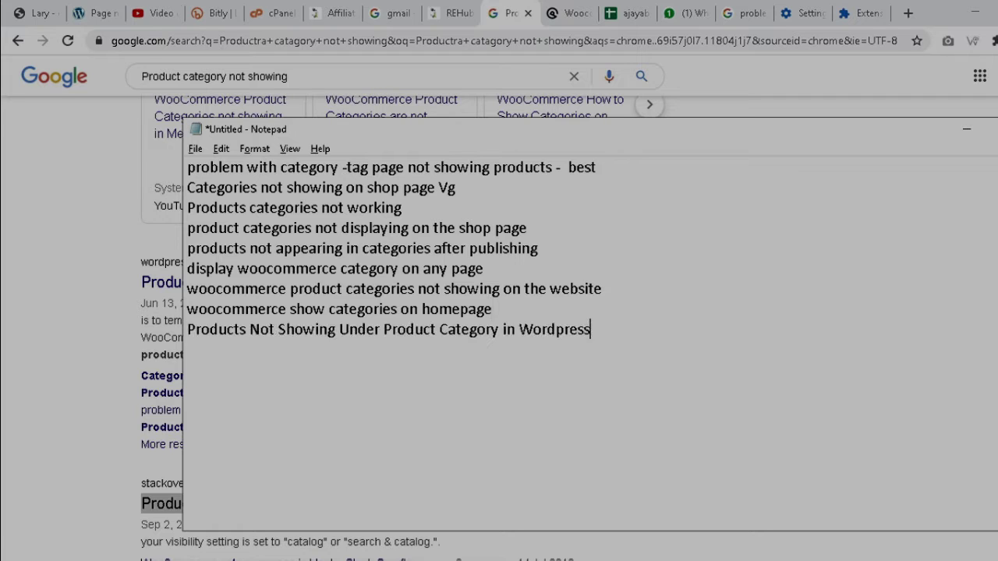
- Insert a space before "tag" in the first Notepad line and copy "problem with category - tag page not showing products"
{"action": "left_click_drag", "start_coordinate": [553, 167], "coordinate": [122, 166]}
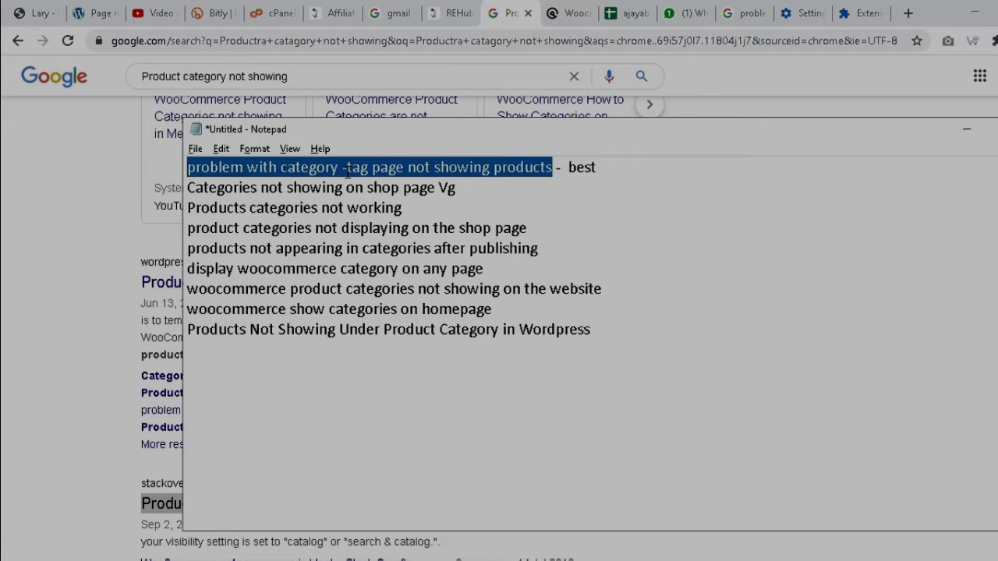
{"action": "left_click", "coordinate": [349, 168]}
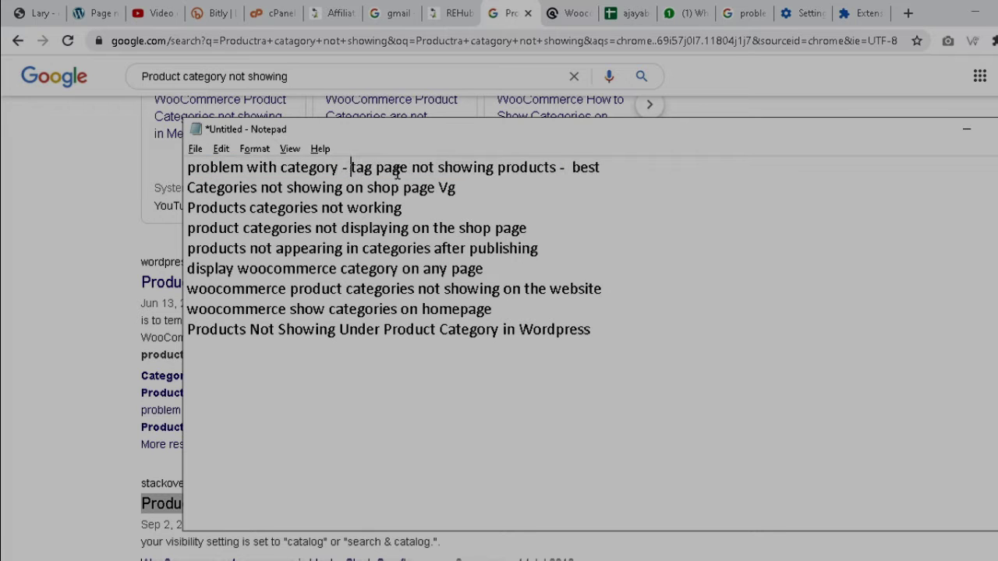
{"action": "left_click_drag", "start_coordinate": [558, 168], "coordinate": [43, 171]}
{"action": "key", "text": "ctrl+c"}
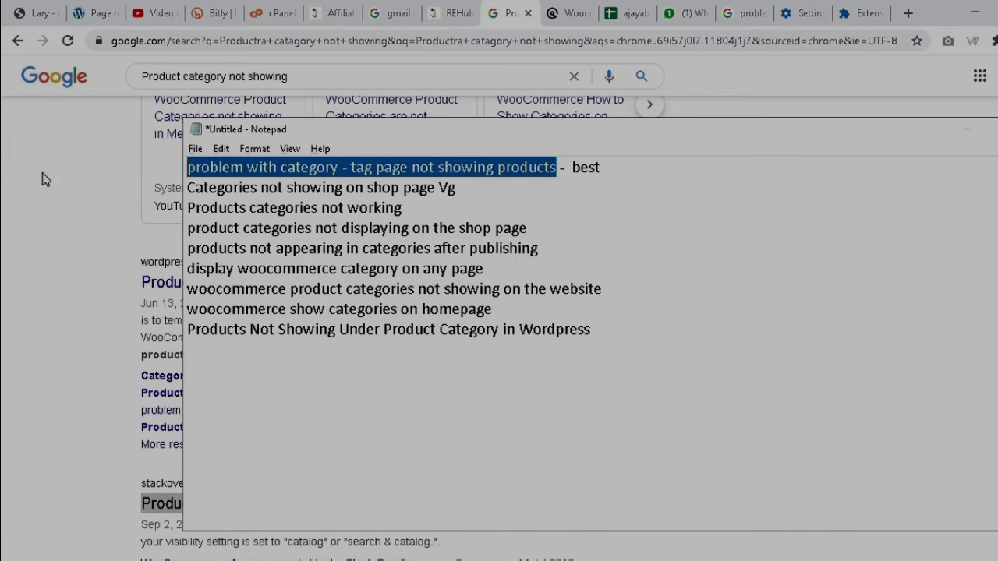
- Switch to YouTube Studio and analyze "problem with category - tag page not showing products" in TubeBuddy's Keyword Explorer
{"action": "left_click", "coordinate": [41, 178]}
{"action": "left_click", "coordinate": [156, 13]}
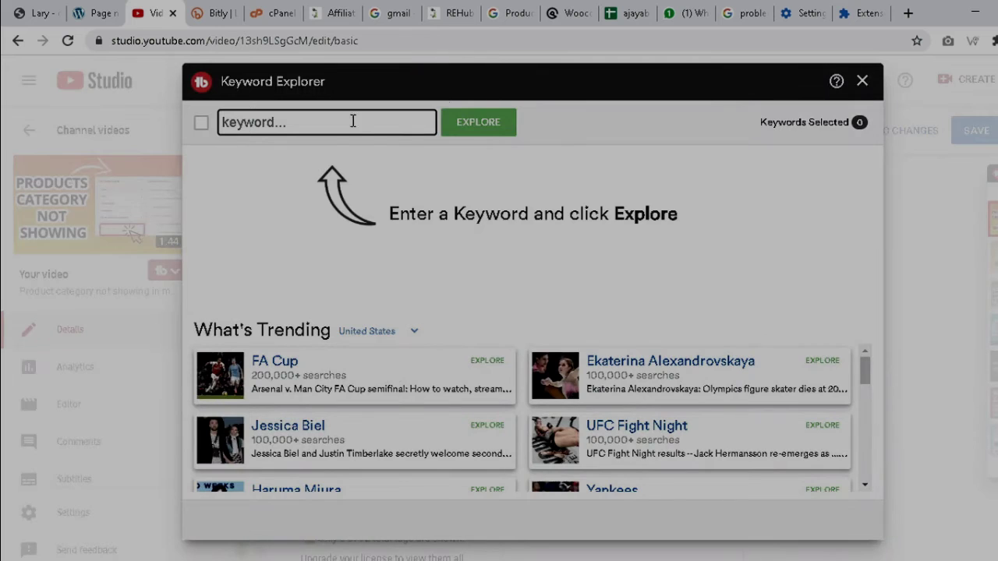
{"action": "key", "text": "ctrl+v"}
{"action": "left_click", "coordinate": [473, 122]}
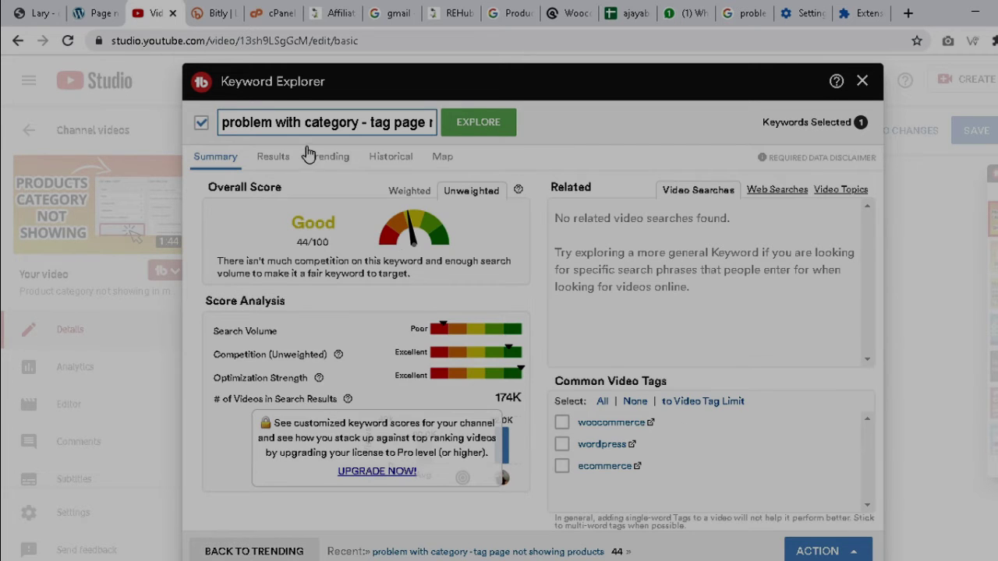
- Remove the space before "tag" in the keyword and explore "problem with category -tag page not showing products"
{"action": "left_click", "coordinate": [386, 117]}
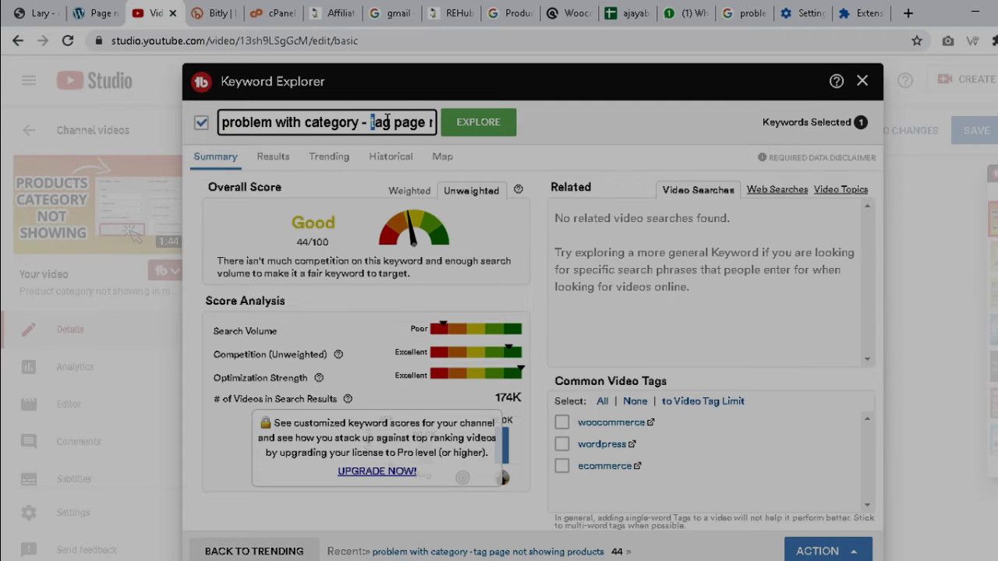
{"action": "key", "text": "BackSpace"}
{"action": "key", "text": "Return"}
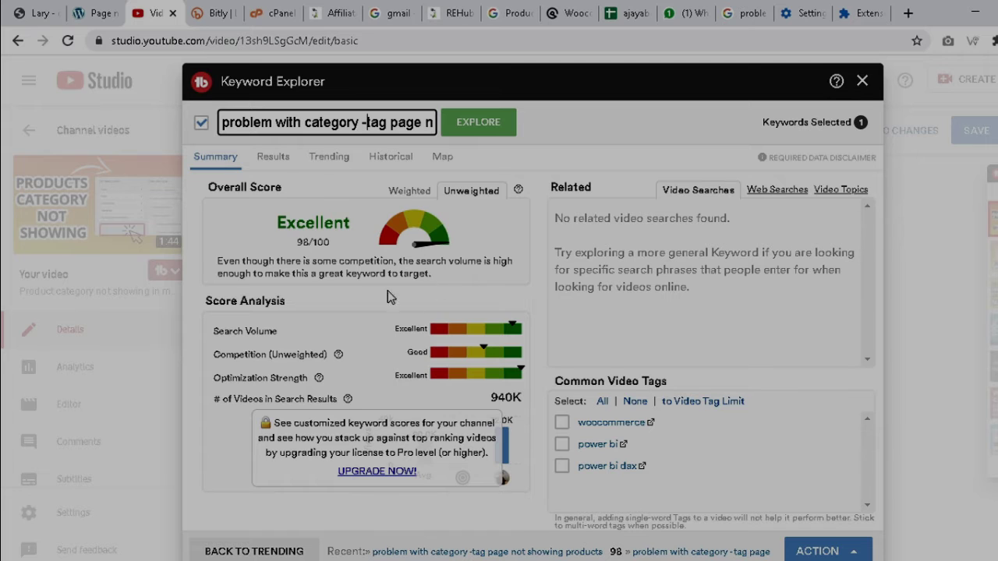
- Copy the full keyword "problem with category -tag page not showing products" and close the Keyword Explorer
{"action": "triple_click", "coordinate": [375, 123]}
{"action": "key", "text": "ctrl+c"}
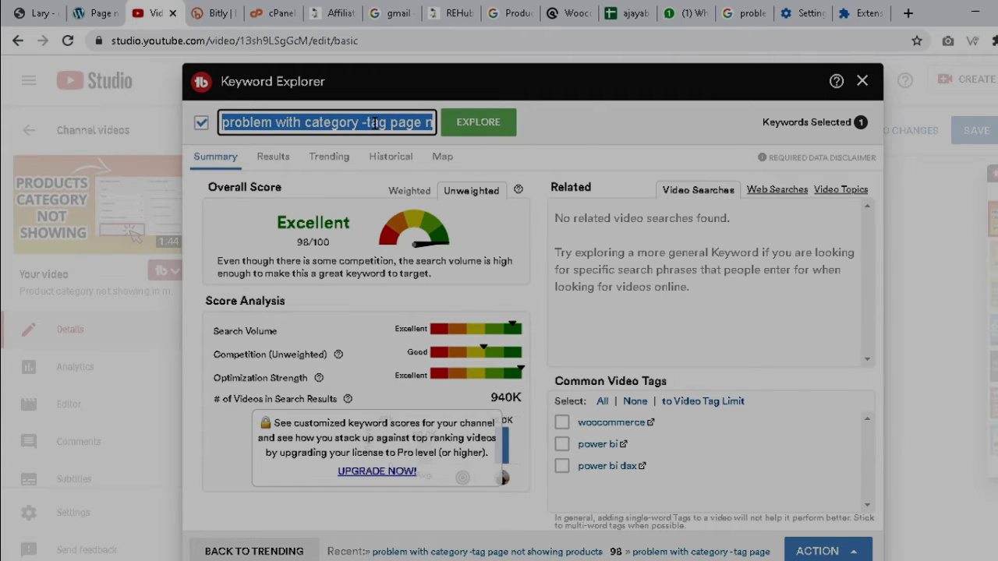
{"action": "key", "text": "alt+Tab"}
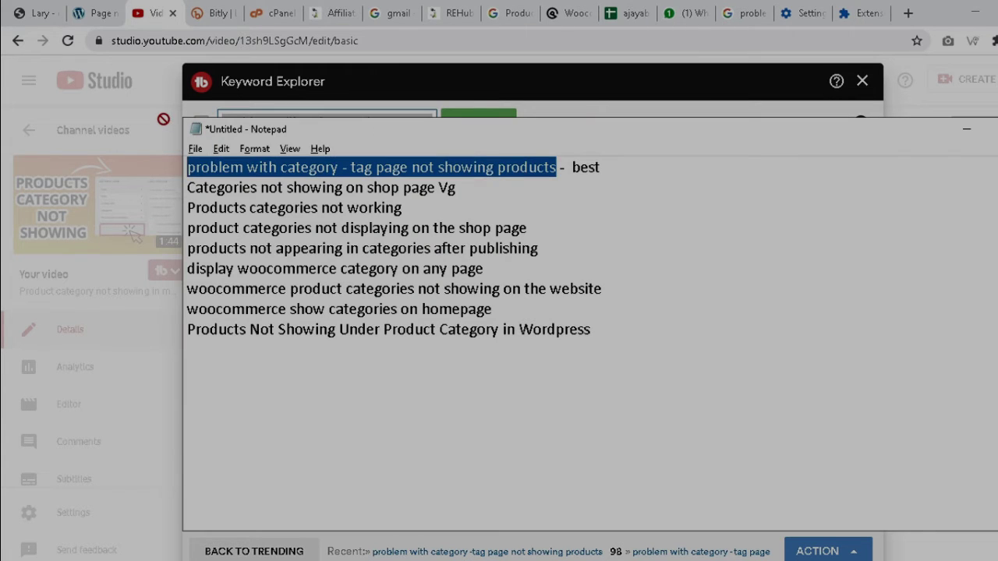
{"action": "key", "text": "alt+Tab"}
{"action": "left_click", "coordinate": [862, 81]}
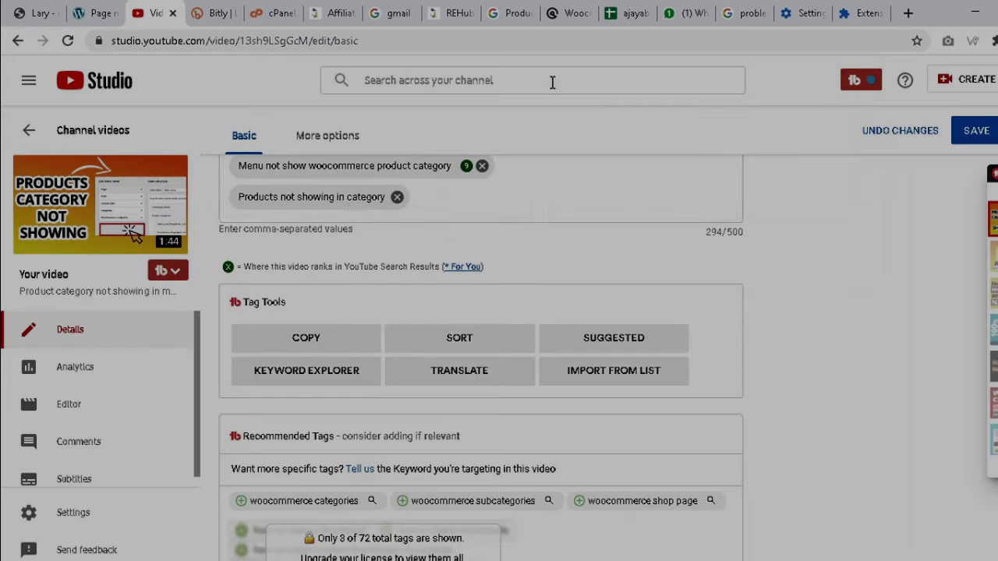
- Replace the video title with the copied keyword, capitalising its first letter: "Problem with category -tag page not showing products |"
{"action": "scroll", "coordinate": [429, 250], "scroll_direction": "up", "scroll_amount": 15}
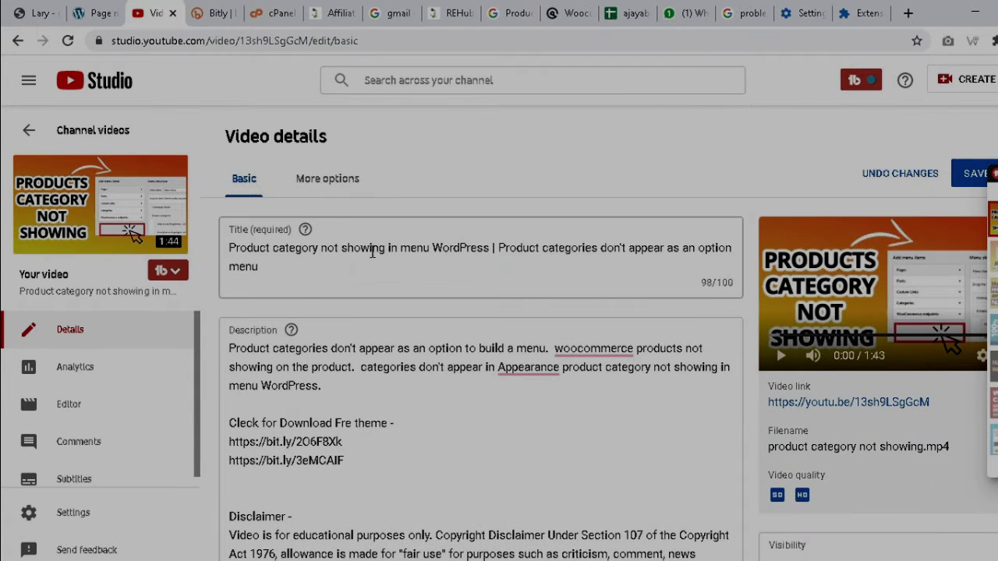
{"action": "triple_click", "coordinate": [221, 250]}
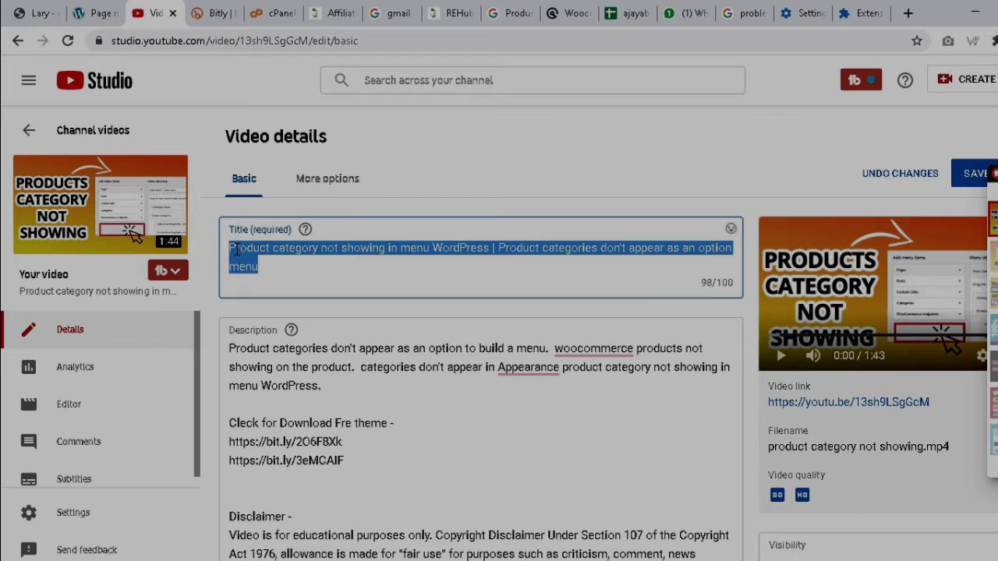
{"action": "left_click", "coordinate": [238, 256]}
{"action": "left_click_drag", "start_coordinate": [258, 266], "coordinate": [210, 246]}
{"action": "key", "text": "ctrl+v"}
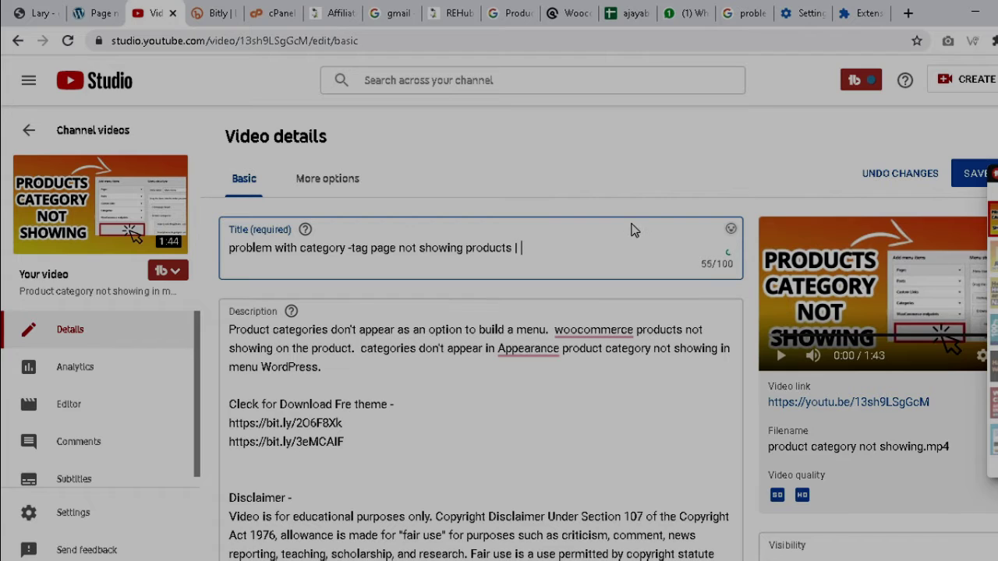
{"action": "left_click_drag", "start_coordinate": [236, 250], "coordinate": [231, 257]}
{"action": "type", "text": "P"}
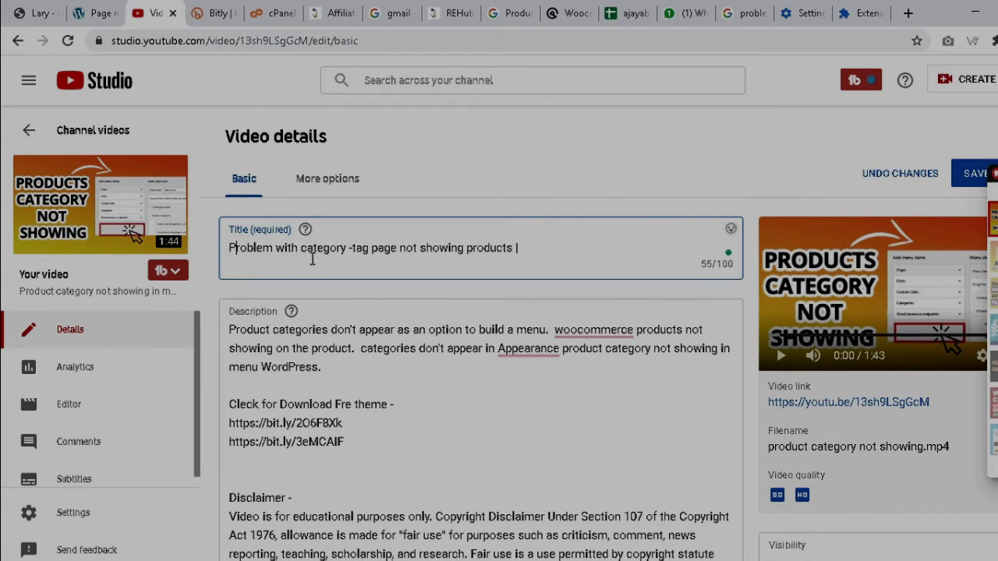
- Select the line "Categories not showing on shop page" in Notepad and return to YouTube Studio
{"action": "key", "text": "alt+Tab"}
{"action": "left_click_drag", "start_coordinate": [401, 188], "coordinate": [12, 183]}
{"action": "left_click", "coordinate": [420, 187]}
{"action": "key", "text": "BackSpace"}
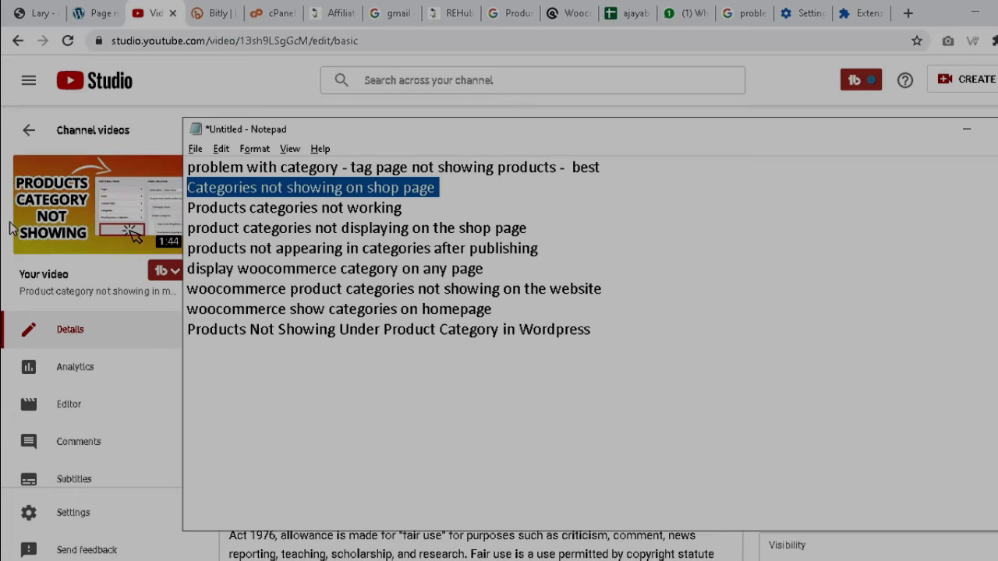
{"action": "key", "text": "alt+Tab"}
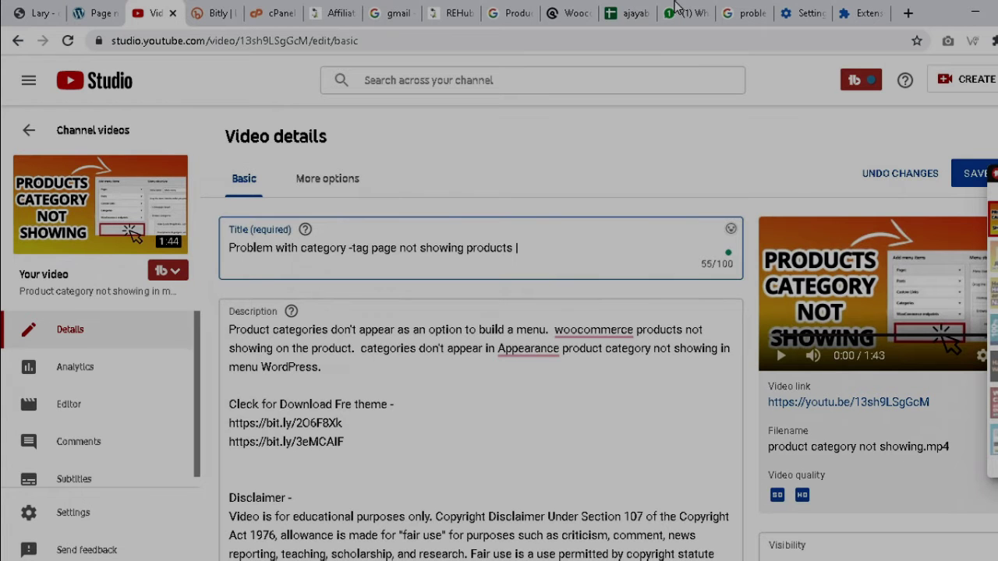
- Examine the related WordPress.org entries in the Google results for "Product category not showing" and compare them with the Notepad keyword list
{"action": "left_click", "coordinate": [809, 11]}
{"action": "left_click", "coordinate": [875, 10]}
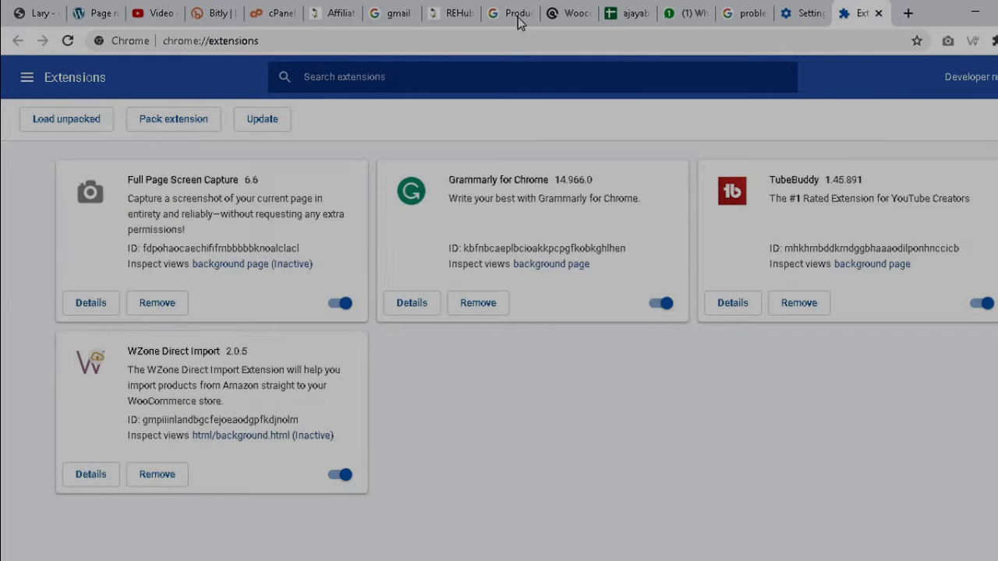
{"action": "left_click", "coordinate": [518, 13]}
{"action": "scroll", "coordinate": [378, 341], "scroll_direction": "up", "scroll_amount": 3}
{"action": "scroll", "coordinate": [379, 341], "scroll_direction": "down", "scroll_amount": 5}
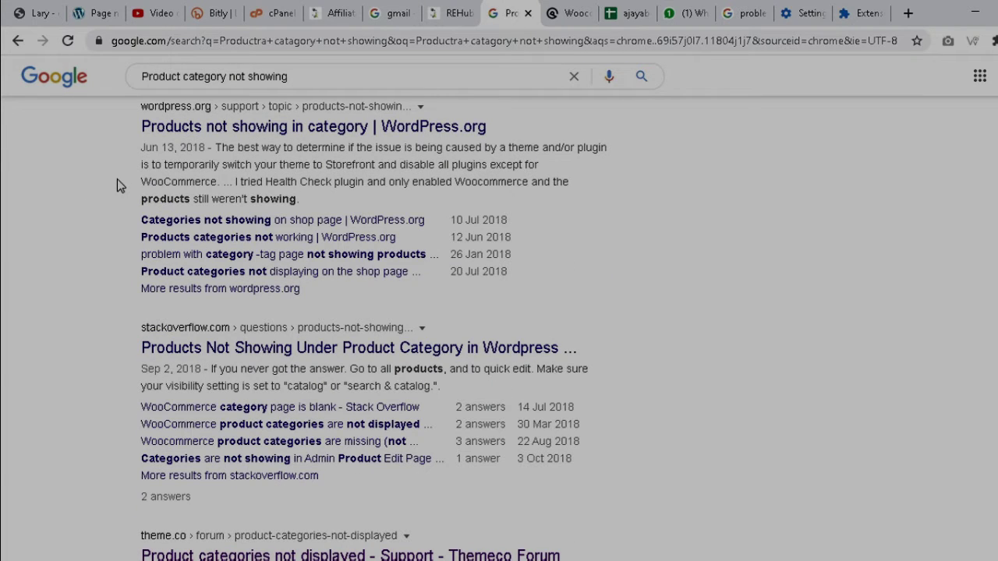
{"action": "left_click_drag", "start_coordinate": [116, 196], "coordinate": [326, 297]}
{"action": "left_click", "coordinate": [415, 303]}
{"action": "left_click_drag", "start_coordinate": [130, 226], "coordinate": [341, 218]}
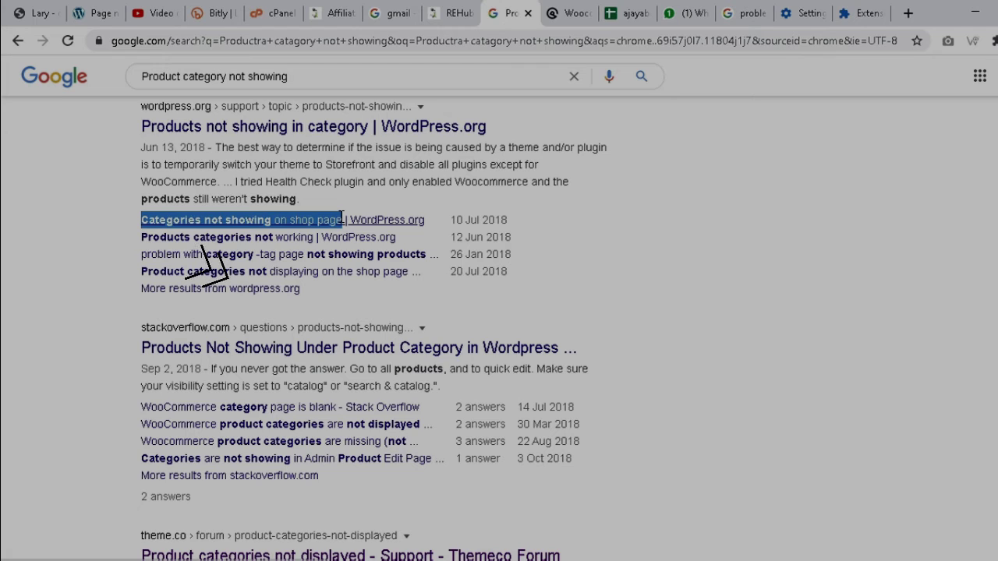
{"action": "left_click_drag", "start_coordinate": [341, 217], "coordinate": [142, 256]}
{"action": "key", "text": "alt+Tab"}
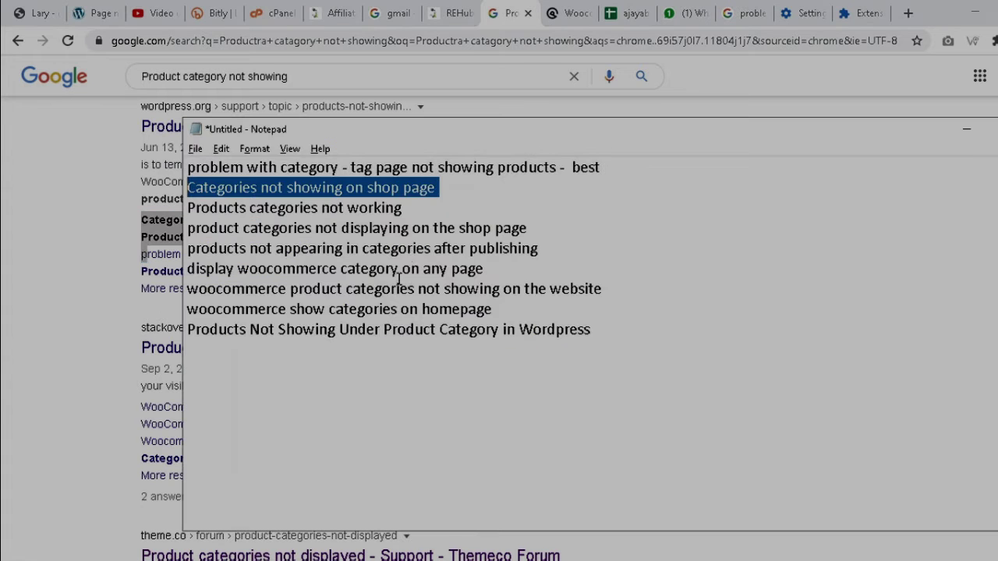
{"action": "key", "text": "alt+Tab"}
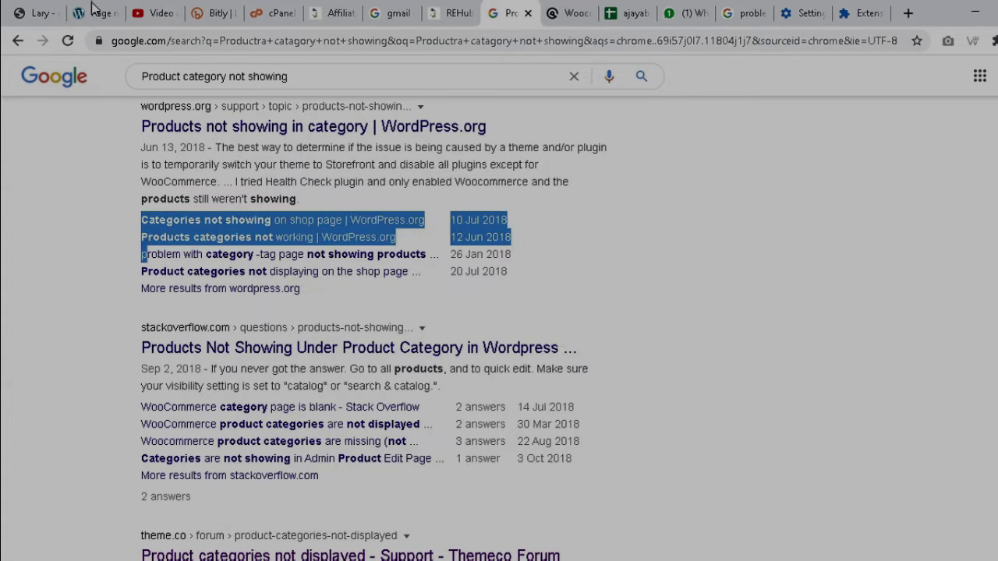
- Add the first Notepad keyword, "problem with category - tag page not showing products", to the video's tags in YouTube Studio
{"action": "left_click", "coordinate": [141, 11]}
{"action": "scroll", "coordinate": [312, 355], "scroll_direction": "down", "scroll_amount": 5}
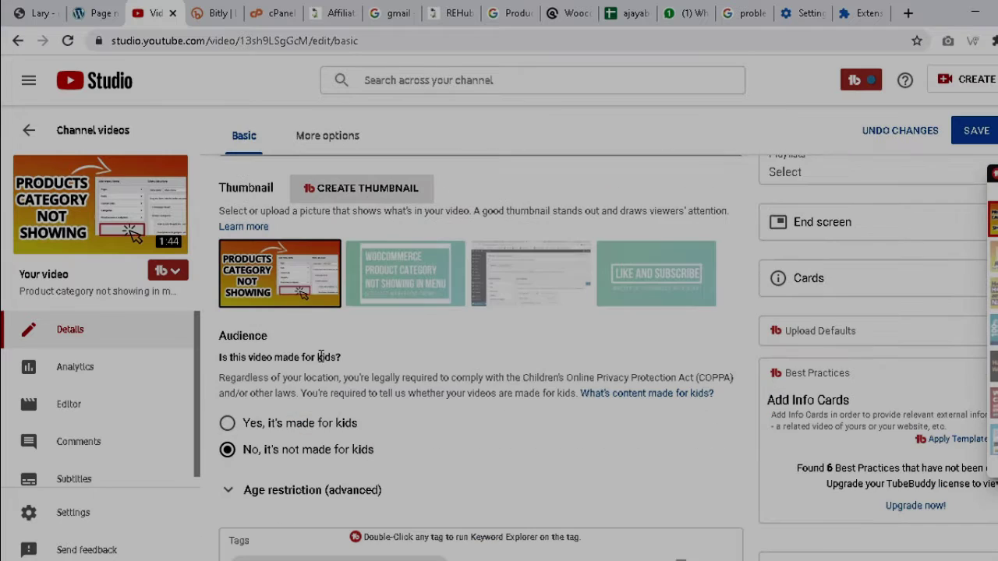
{"action": "scroll", "coordinate": [359, 234], "scroll_direction": "down", "scroll_amount": 3}
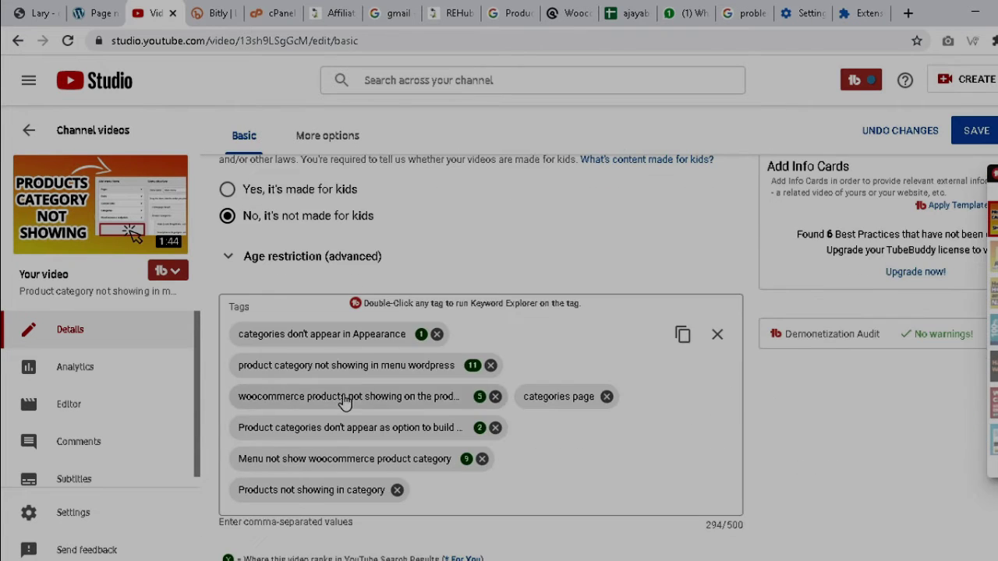
{"action": "scroll", "coordinate": [347, 393], "scroll_direction": "down", "scroll_amount": 2}
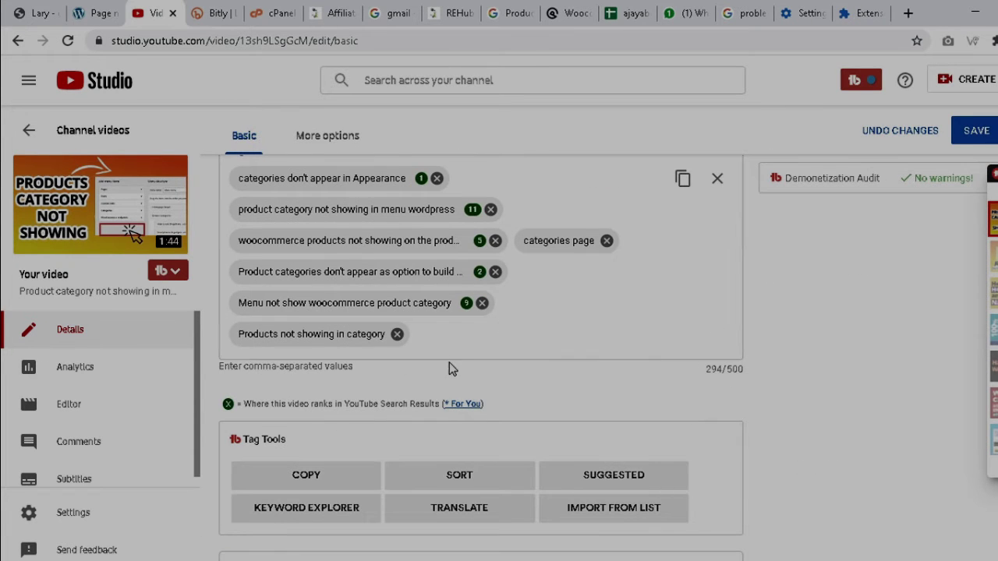
{"action": "key", "text": "alt+Tab"}
{"action": "left_click_drag", "start_coordinate": [563, 168], "coordinate": [108, 160]}
{"action": "key", "text": "ctrl+c"}
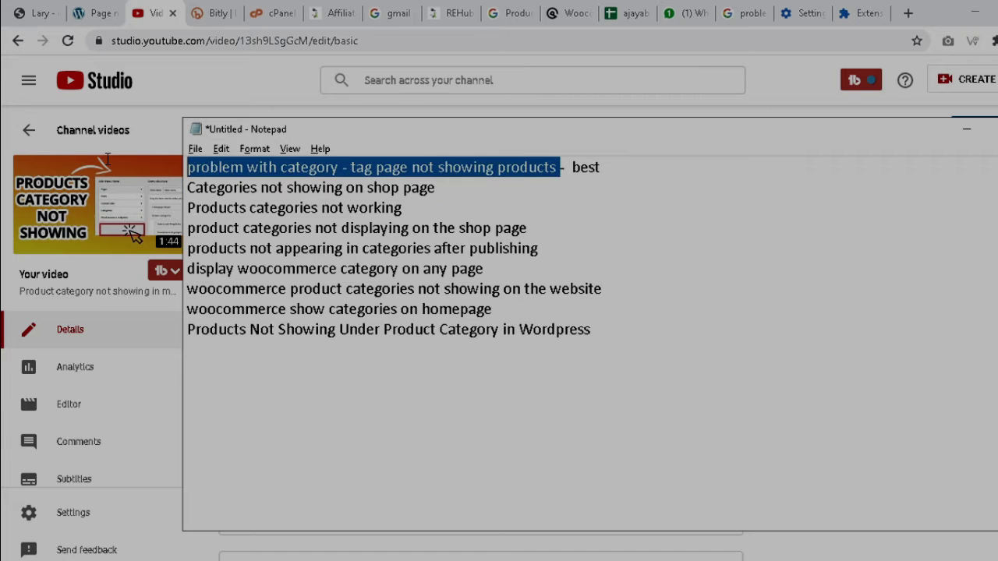
{"action": "key", "text": "alt+Tab"}
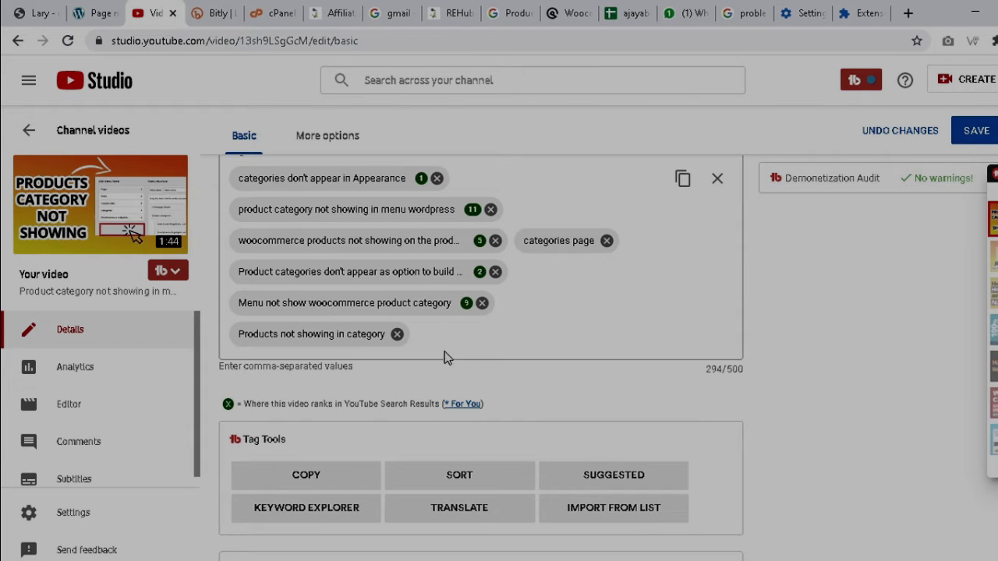
{"action": "left_click", "coordinate": [445, 334]}
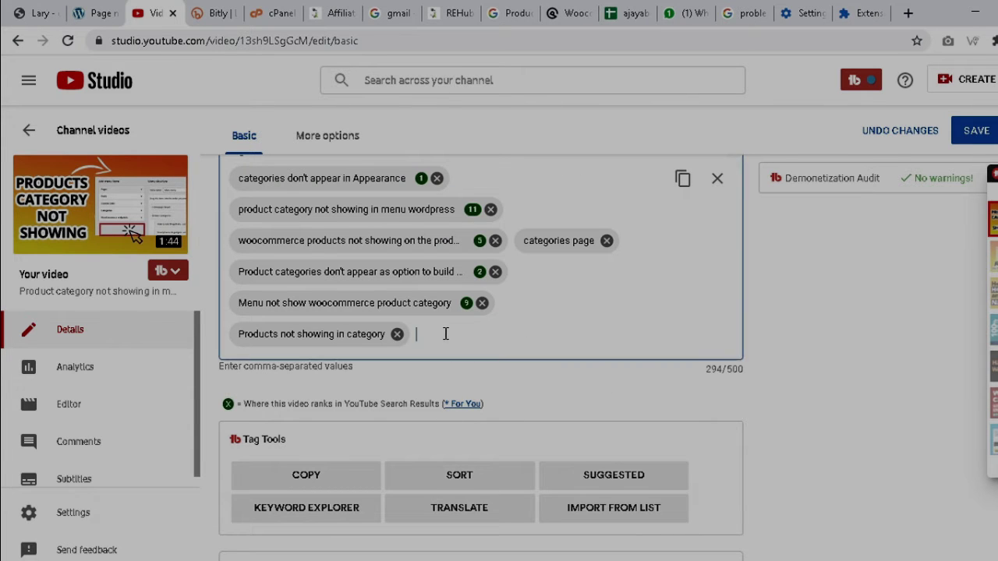
{"action": "key", "text": "ctrl+v"}
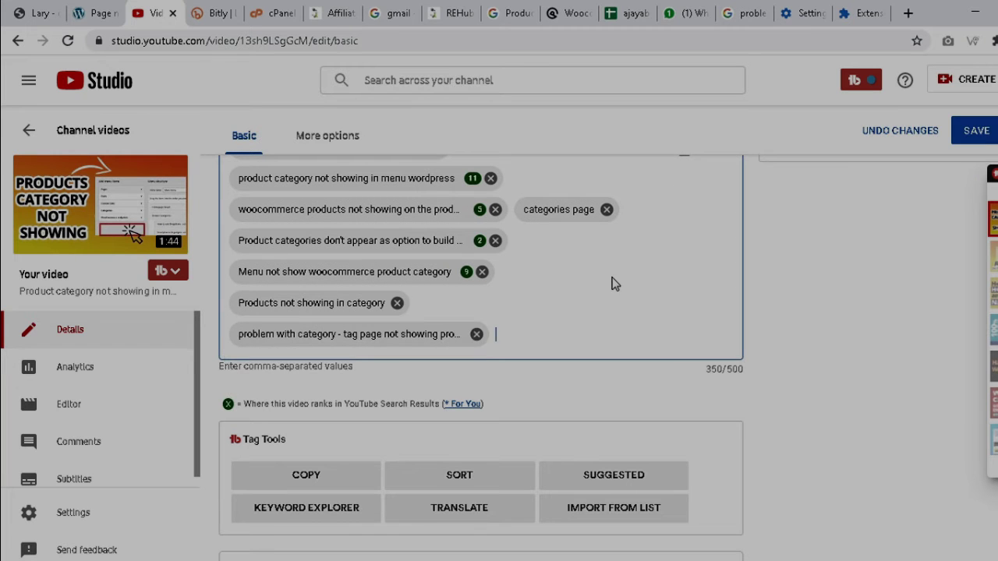
- Copy the keyword "Categories not showing on shop page" from the Notepad list and return to YouTube Studio
{"action": "key", "text": "alt+Tab"}
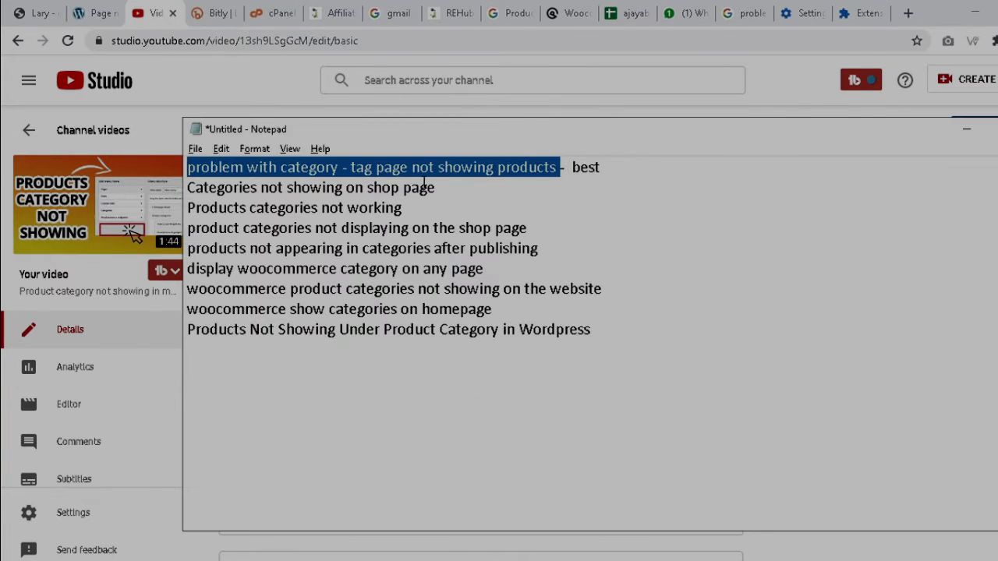
{"action": "key", "text": "Down"}
{"action": "key", "text": "shift+Down"}
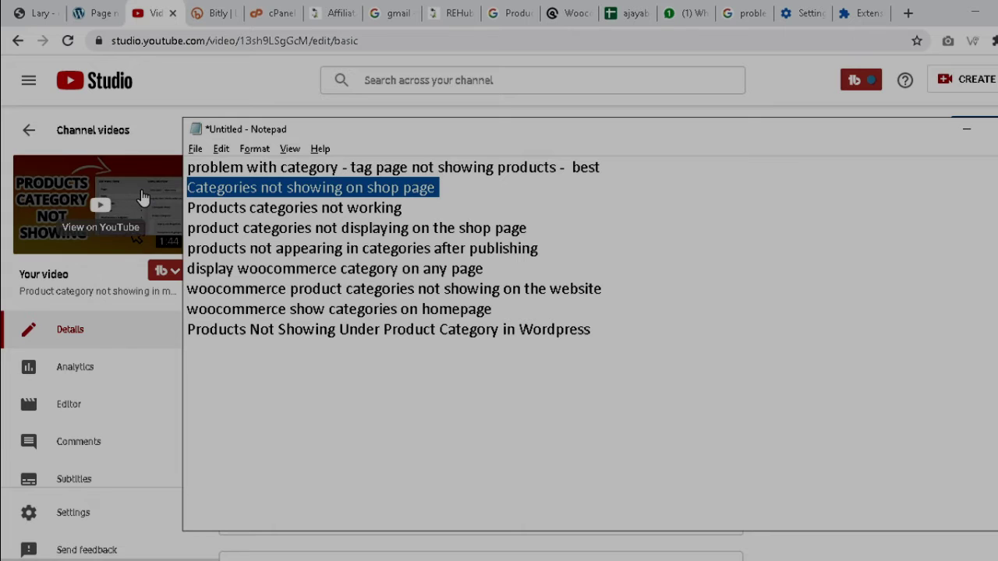
{"action": "key", "text": "alt+Tab"}
- Analyze "categories not showing on shop page" in TubeBuddy's Keyword Explorer and select the keyword text
{"action": "scroll", "coordinate": [577, 312], "scroll_direction": "up", "scroll_amount": 7}
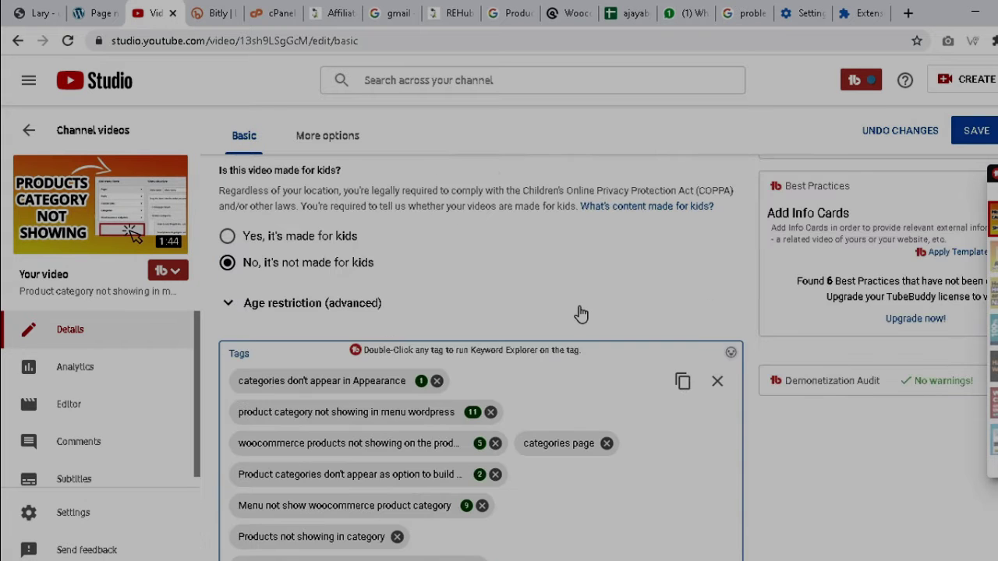
{"action": "scroll", "coordinate": [581, 312], "scroll_direction": "up", "scroll_amount": 5}
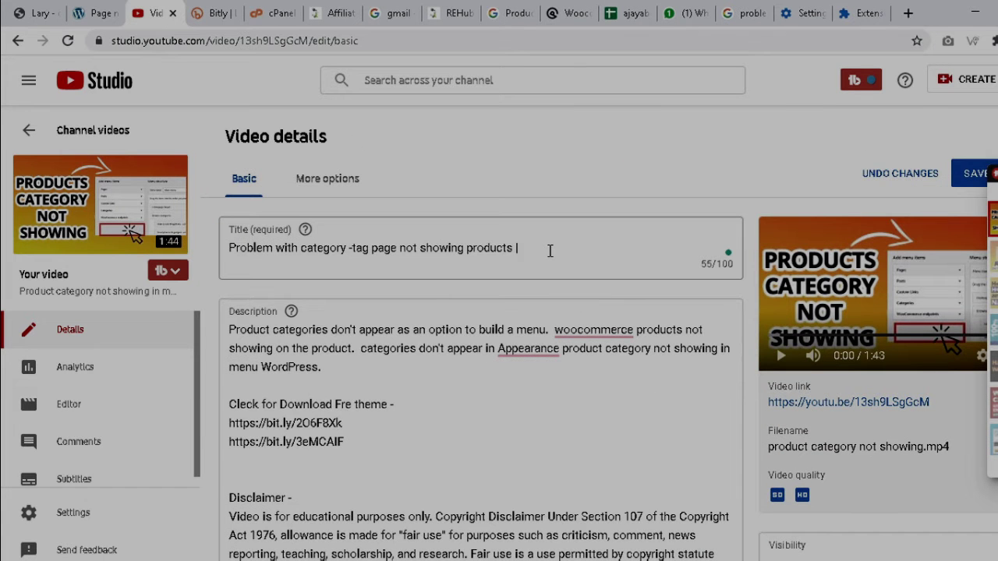
{"action": "left_click", "coordinate": [538, 248]}
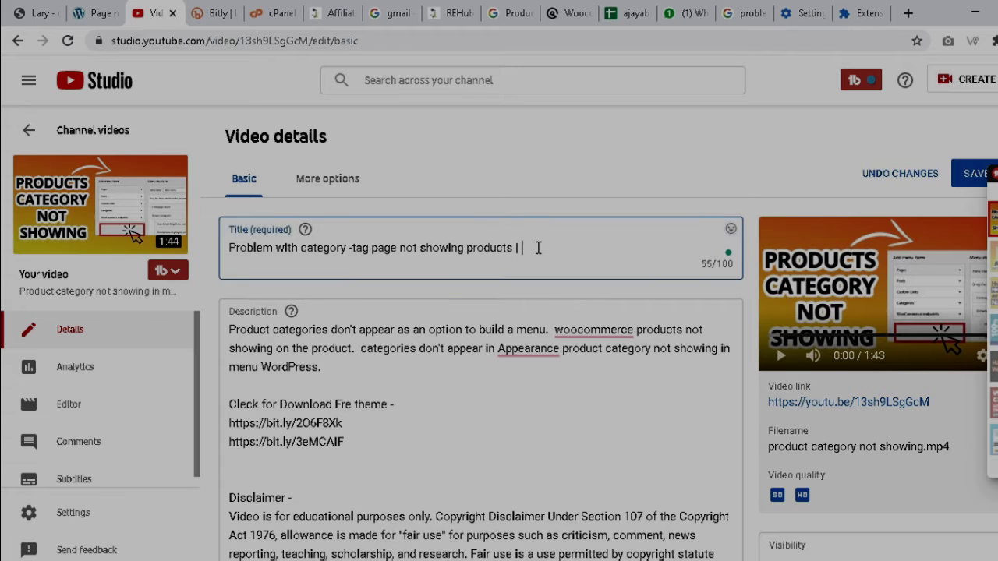
{"action": "key", "text": "alt+Tab"}
{"action": "scroll", "coordinate": [434, 390], "scroll_direction": "down", "scroll_amount": 10}
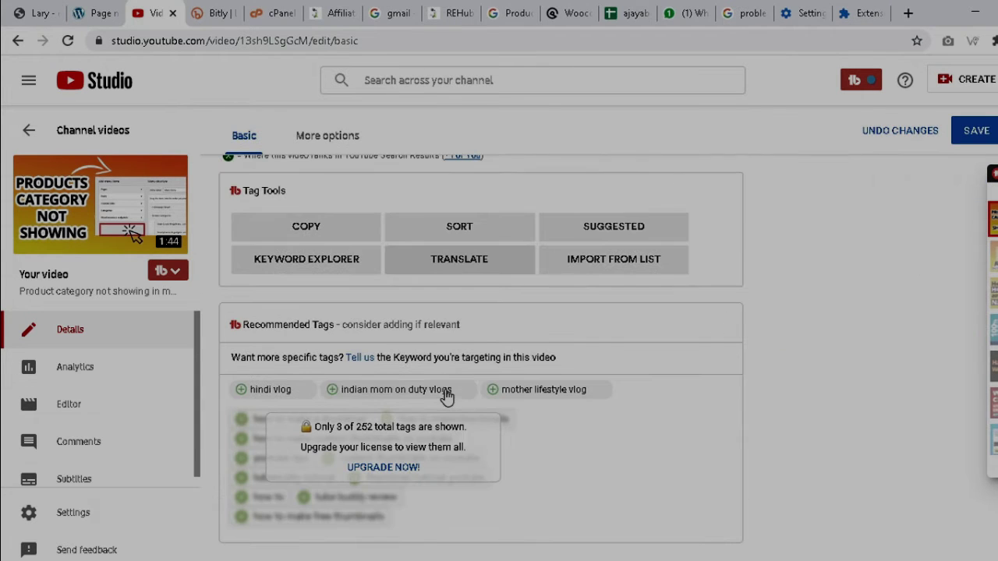
{"action": "left_click", "coordinate": [308, 260]}
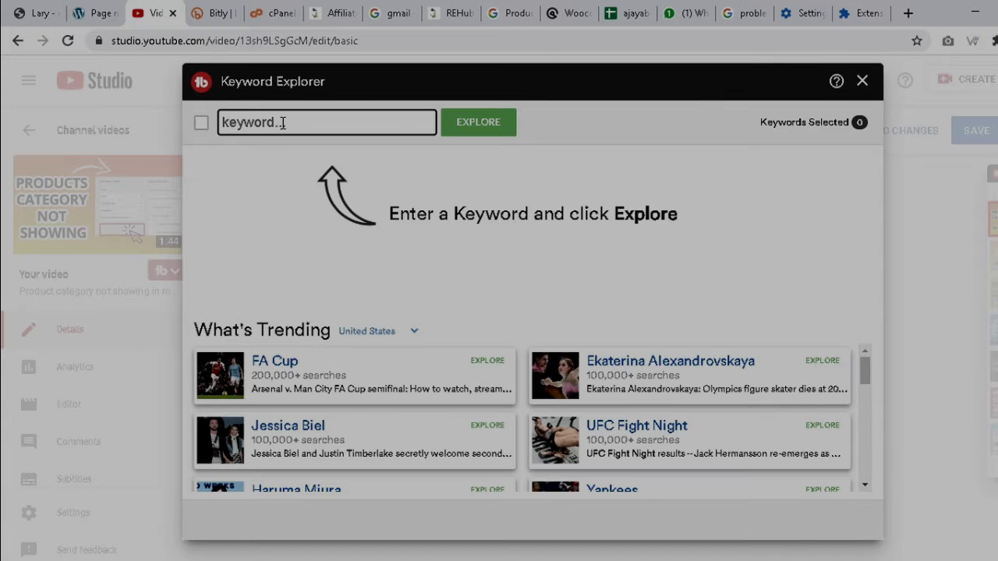
{"action": "key", "text": "ctrl+v"}
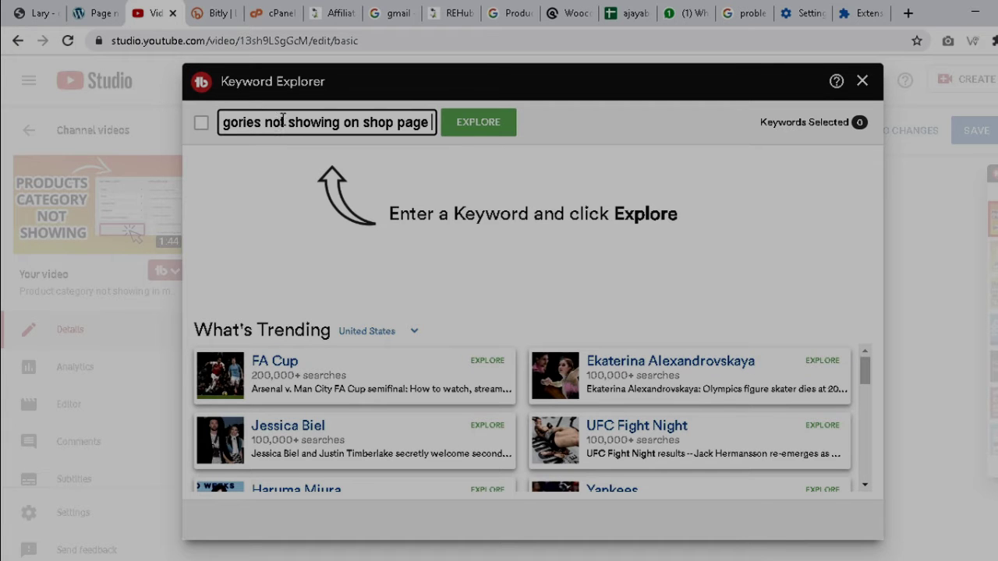
{"action": "left_click", "coordinate": [477, 124]}
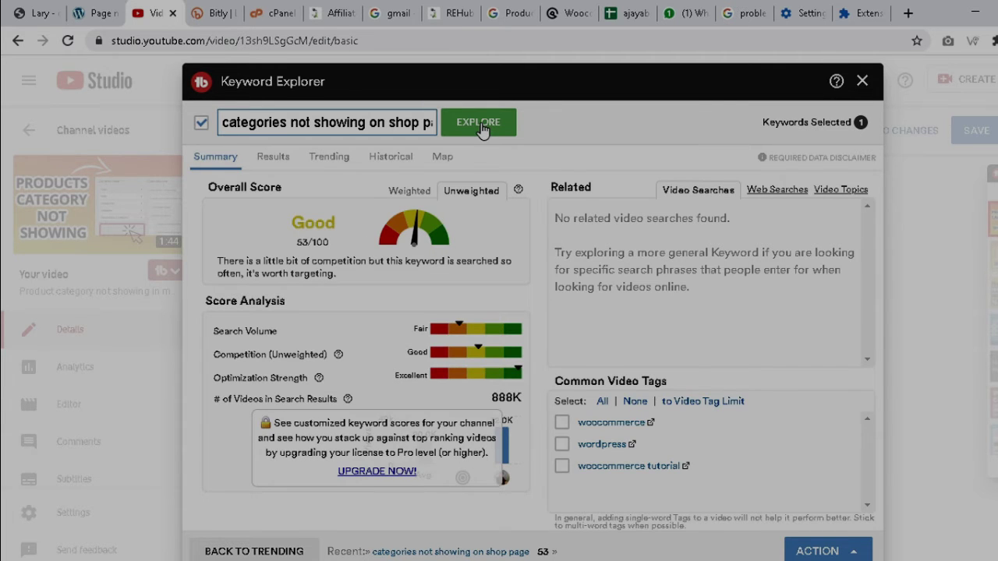
{"action": "triple_click", "coordinate": [300, 121]}
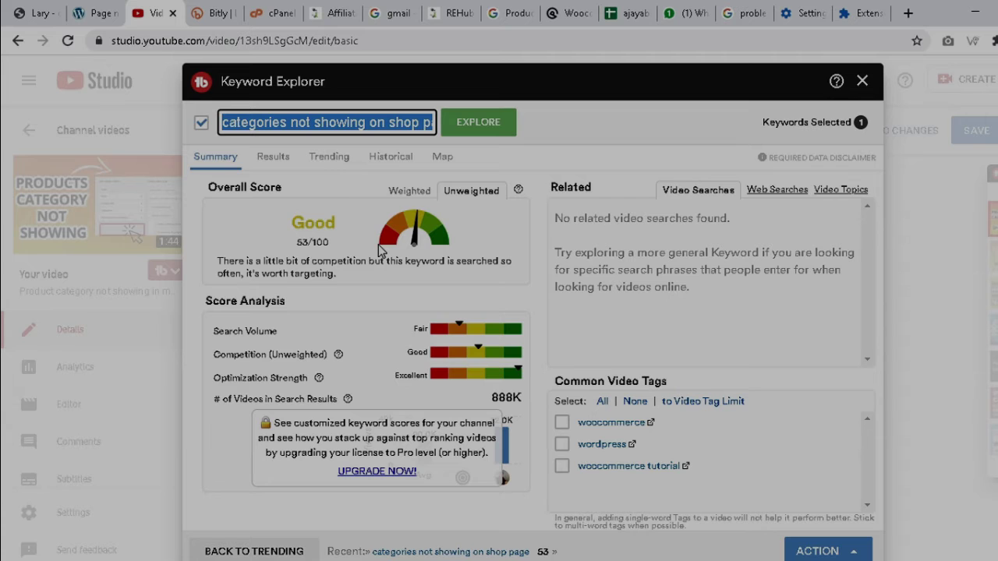
{"action": "key", "text": "alt+Tab"}
{"action": "key", "text": "alt+Tab"}
{"action": "key", "text": "alt+Tab"}
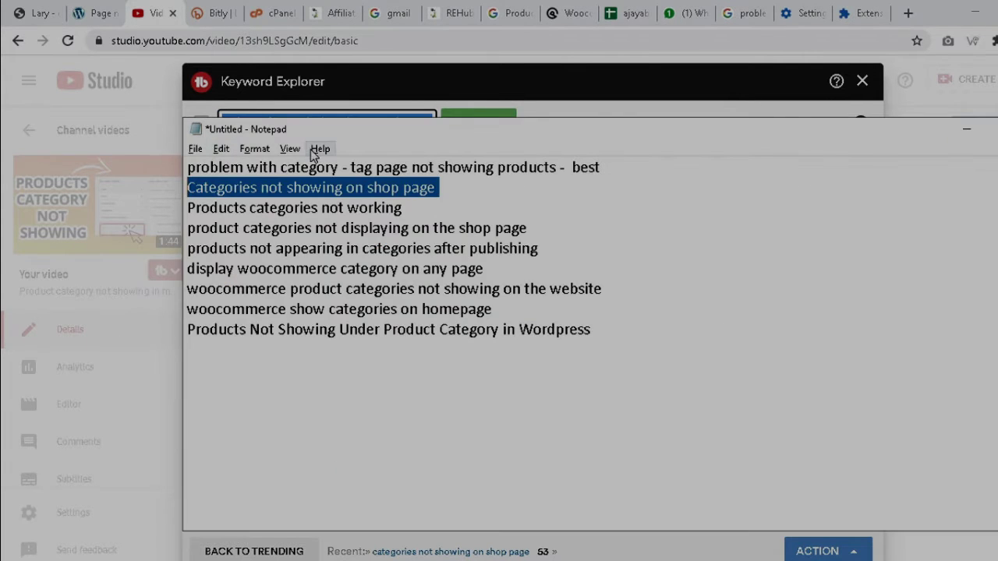
{"action": "key", "text": "alt+Tab"}
{"action": "key", "text": "alt+Tab"}
{"action": "key", "text": "alt+Tab"}
{"action": "key", "text": "alt+Tab"}
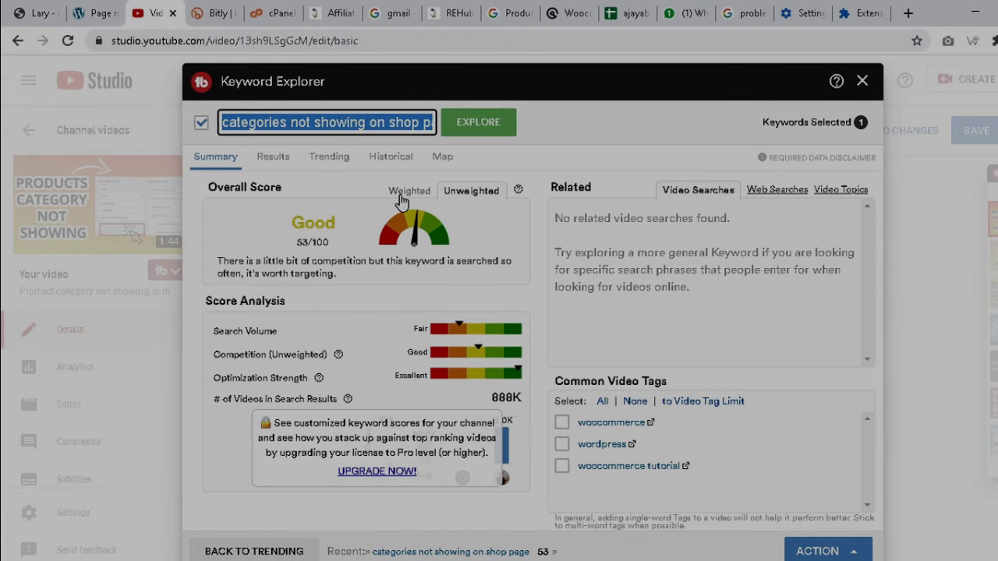
{"action": "key", "text": "alt+Tab"}
{"action": "key", "text": "alt+Tab"}
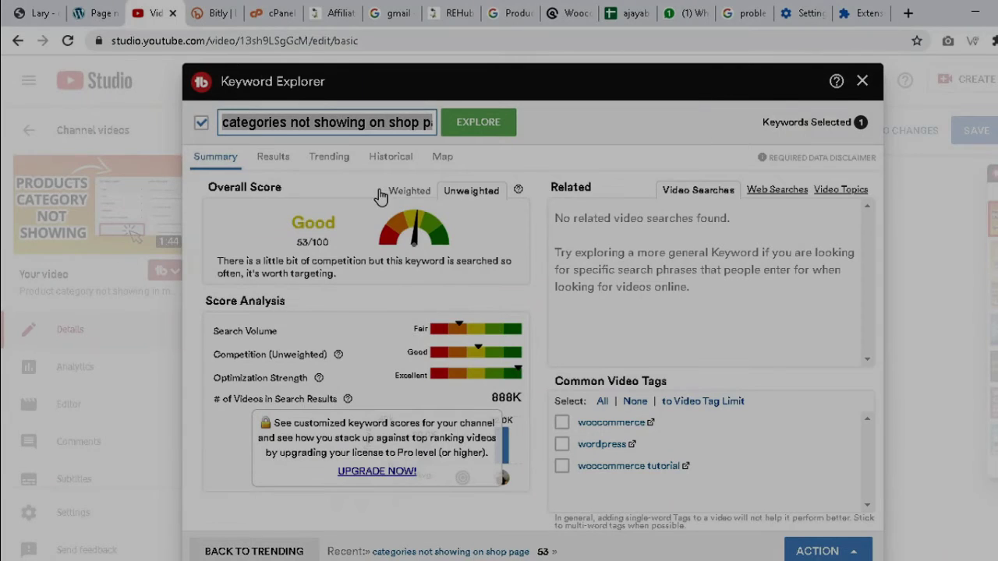
- Delete the "- best" note from the first keyword line in Notepad and return to the Keyword Explorer
{"action": "key", "text": "alt+Tab"}
{"action": "key", "text": "alt+Tab"}
{"action": "left_click", "coordinate": [330, 234]}
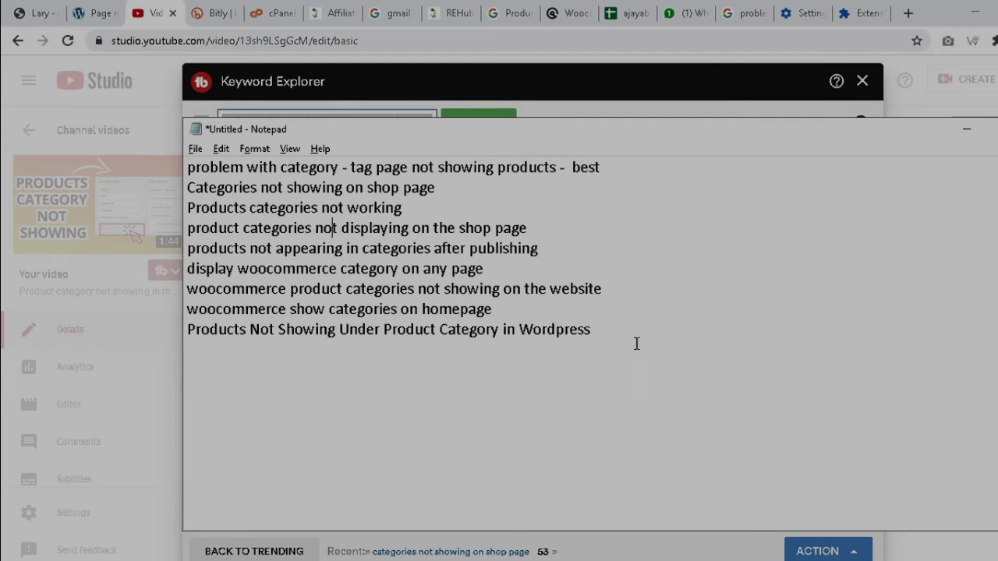
{"action": "left_click_drag", "start_coordinate": [636, 344], "coordinate": [130, 155]}
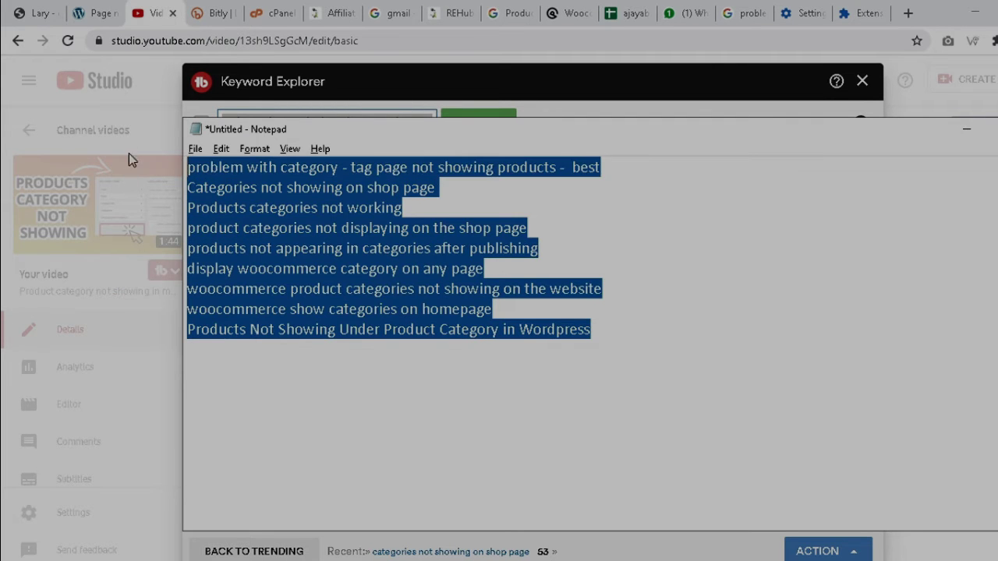
{"action": "left_click", "coordinate": [391, 191]}
{"action": "left_click_drag", "start_coordinate": [559, 166], "coordinate": [611, 169]}
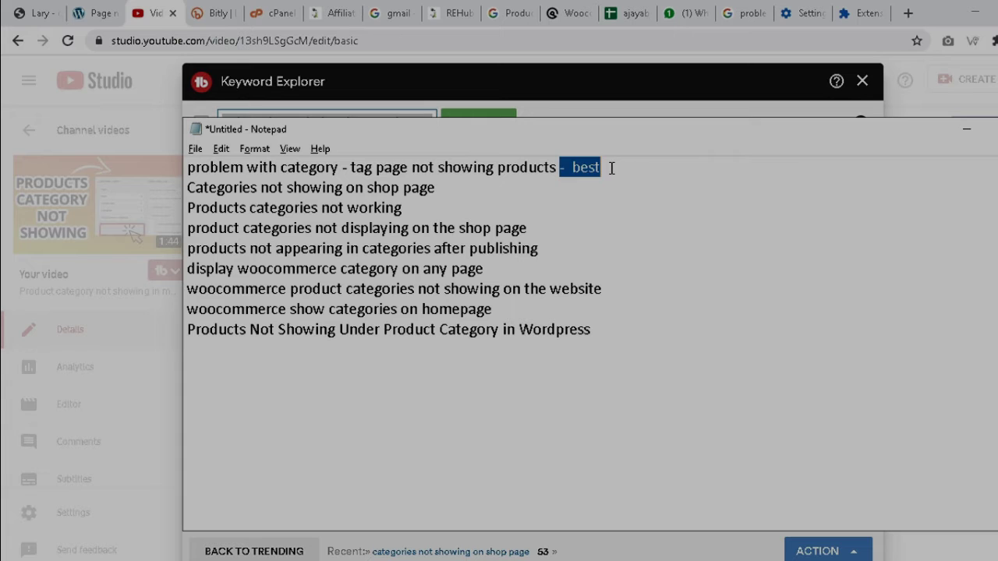
{"action": "key", "text": "Delete"}
{"action": "key", "text": "alt+Tab"}
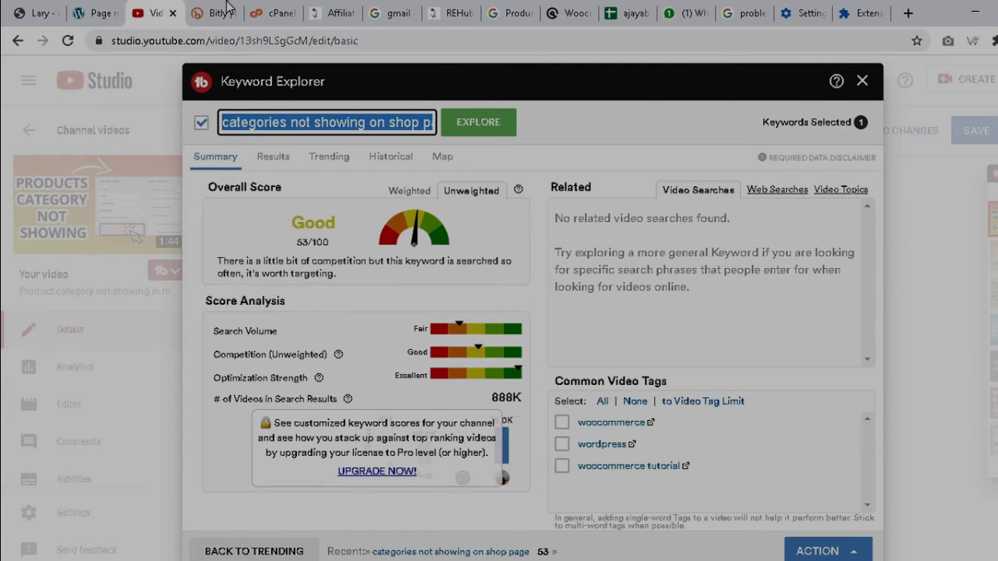
- Return to the open Google results tab and search for "problem with category not showing in ecommerce"
{"action": "left_click", "coordinate": [287, 8]}
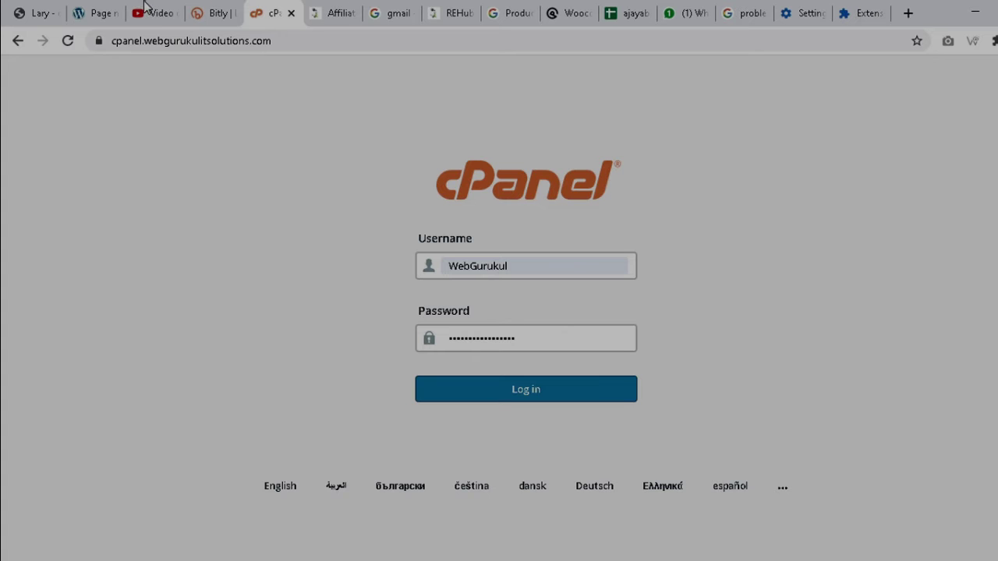
{"action": "left_click", "coordinate": [458, 9]}
{"action": "left_click", "coordinate": [516, 9]}
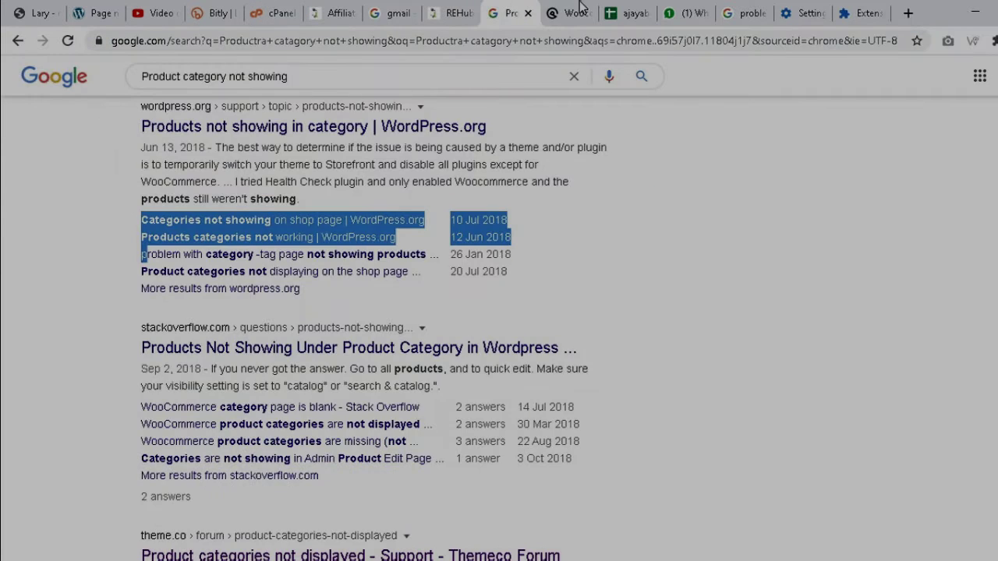
{"action": "left_click", "coordinate": [579, 7]}
{"action": "left_click", "coordinate": [627, 11]}
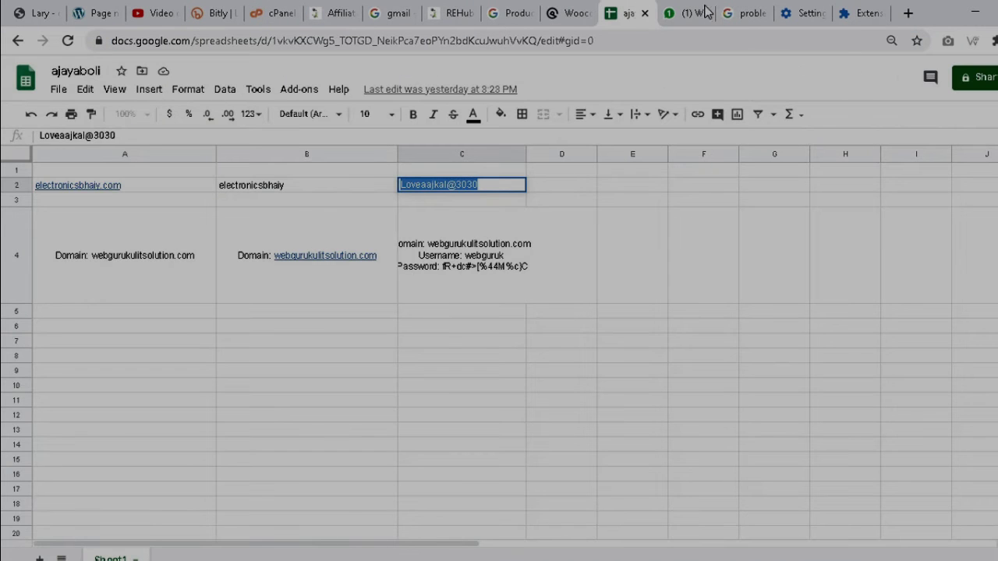
{"action": "left_click", "coordinate": [758, 11]}
{"action": "left_click", "coordinate": [145, 95]}
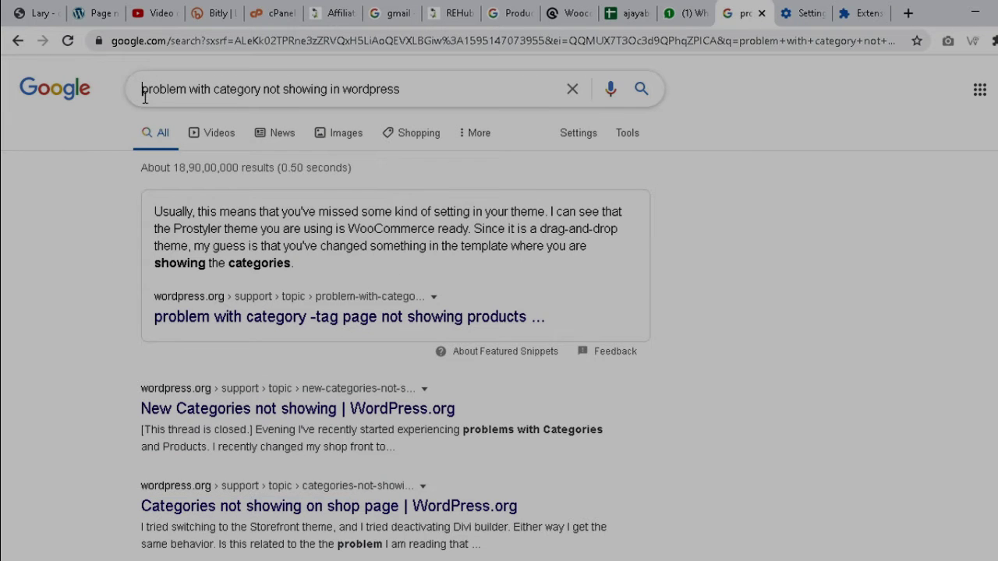
{"action": "left_click_drag", "start_coordinate": [144, 95], "coordinate": [261, 97]}
{"action": "left_click", "coordinate": [312, 87]}
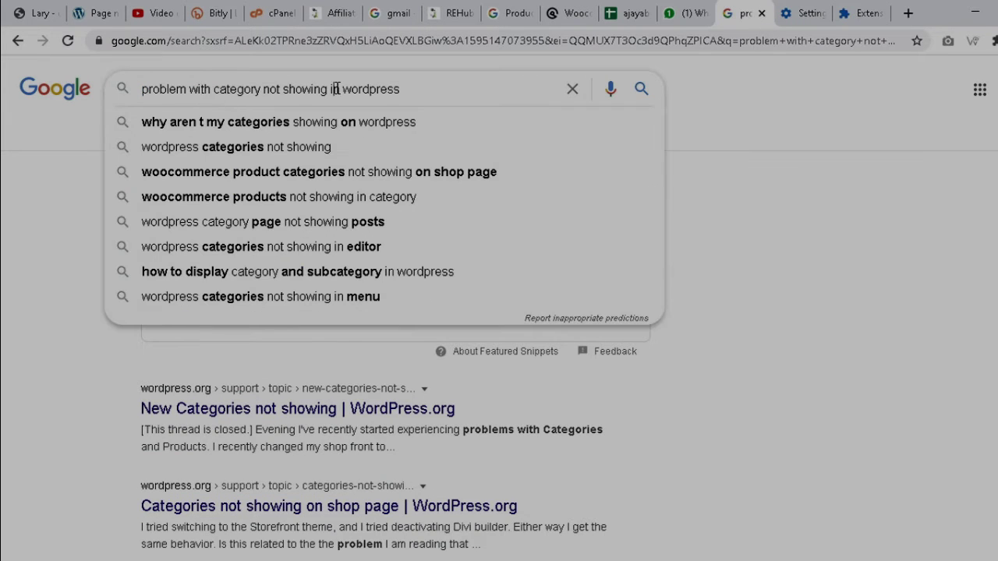
{"action": "double_click", "coordinate": [348, 89]}
{"action": "key", "text": "BackSpace"}
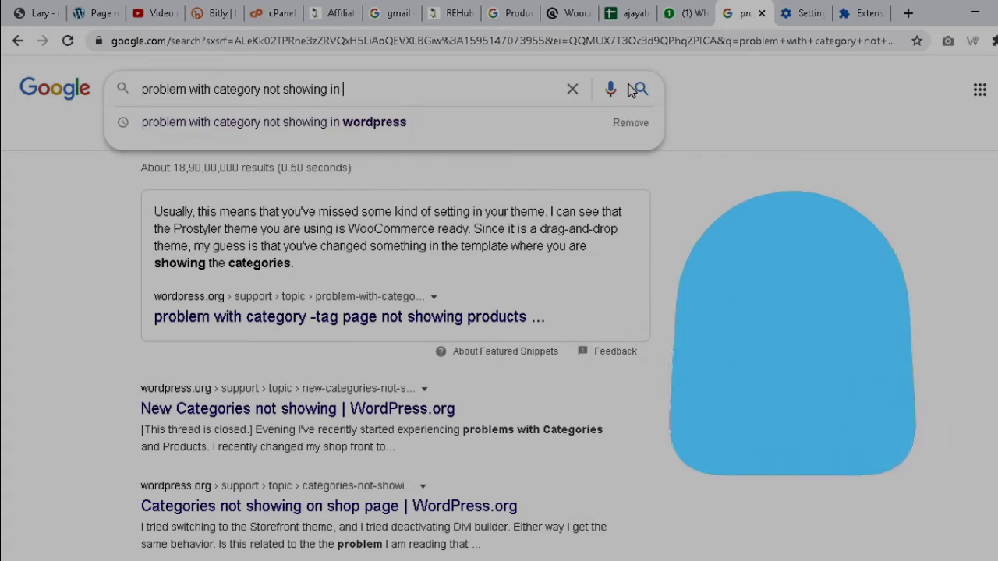
{"action": "type", "text": "ec"}
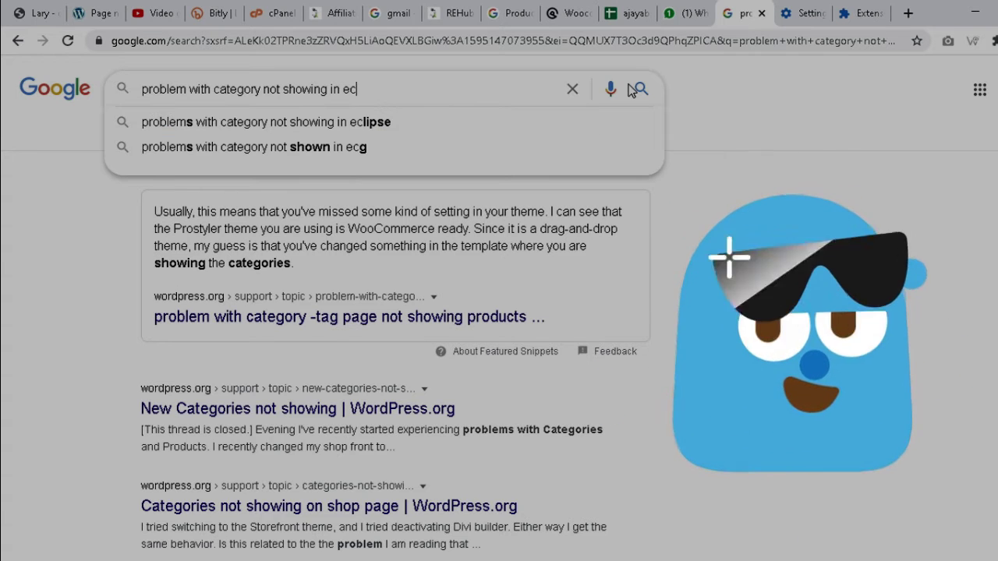
{"action": "type", "text": "ommerce"}
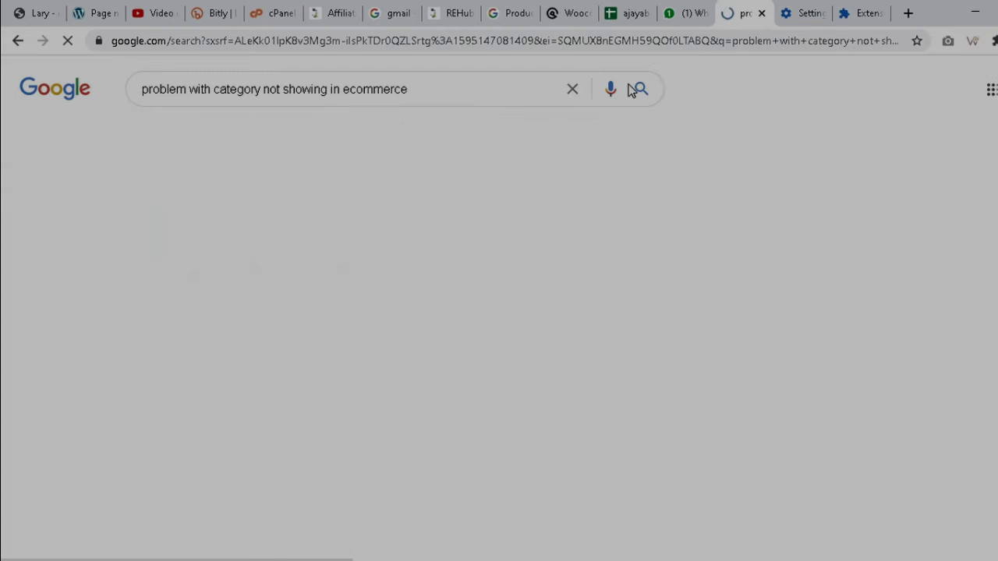
- Look through the Google results for keyword ideas and copy the result heading "Categories not showing on shop page"
{"action": "scroll", "coordinate": [392, 254], "scroll_direction": "down", "scroll_amount": 5}
{"action": "scroll", "coordinate": [367, 243], "scroll_direction": "down", "scroll_amount": 3}
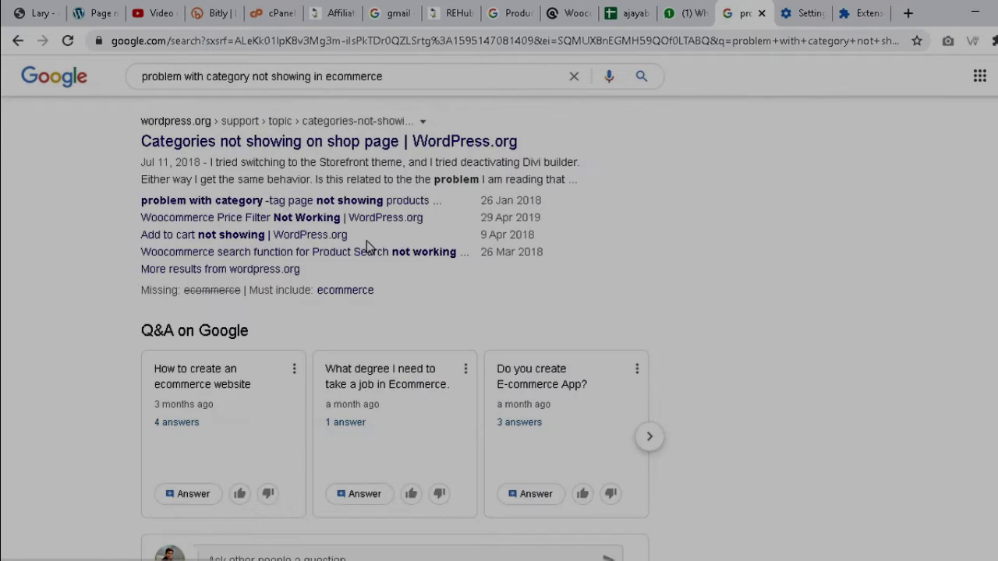
{"action": "scroll", "coordinate": [366, 241], "scroll_direction": "up", "scroll_amount": 8}
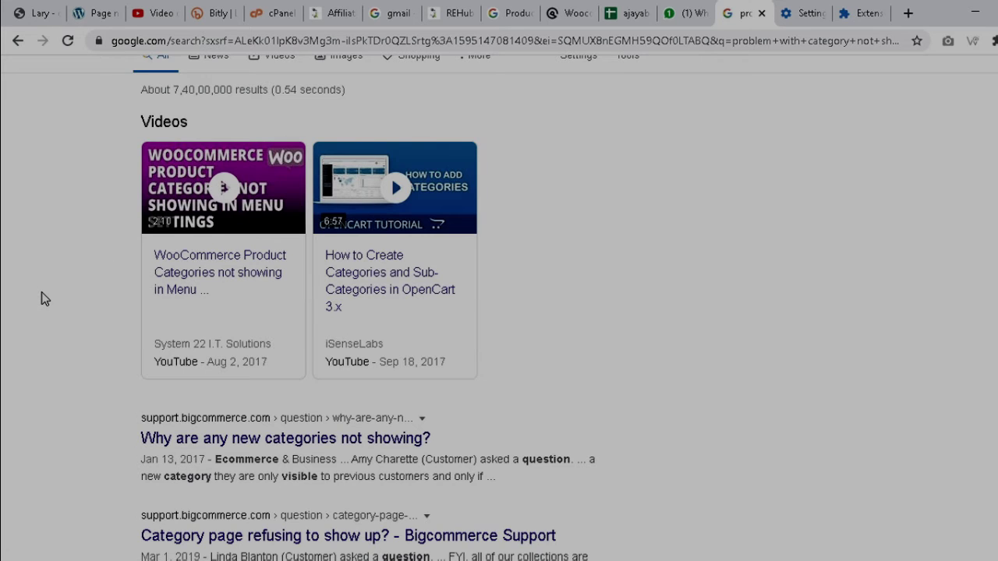
{"action": "scroll", "coordinate": [43, 298], "scroll_direction": "down", "scroll_amount": 4}
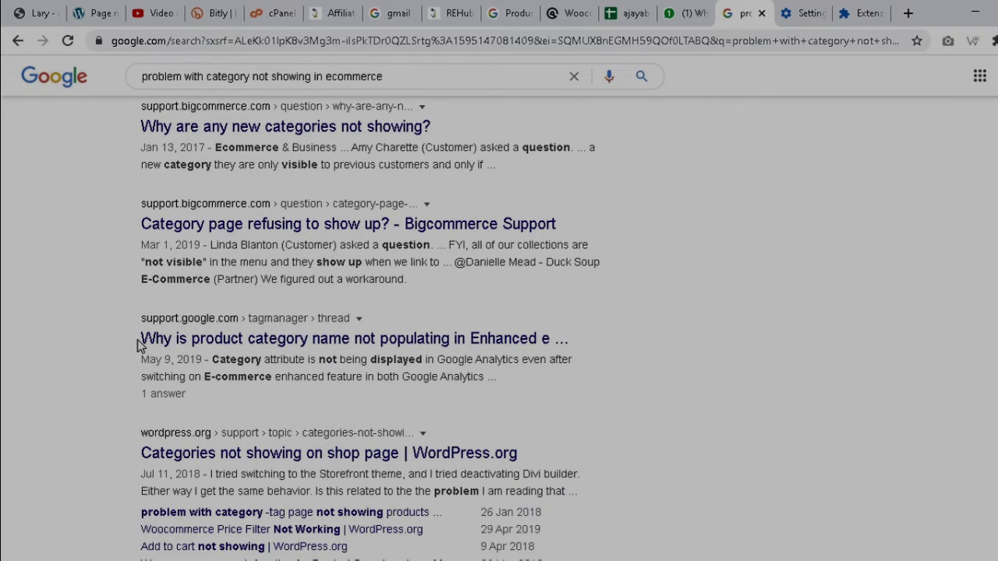
{"action": "left_click_drag", "start_coordinate": [138, 343], "coordinate": [550, 336]}
{"action": "scroll", "coordinate": [113, 386], "scroll_direction": "down", "scroll_amount": 1}
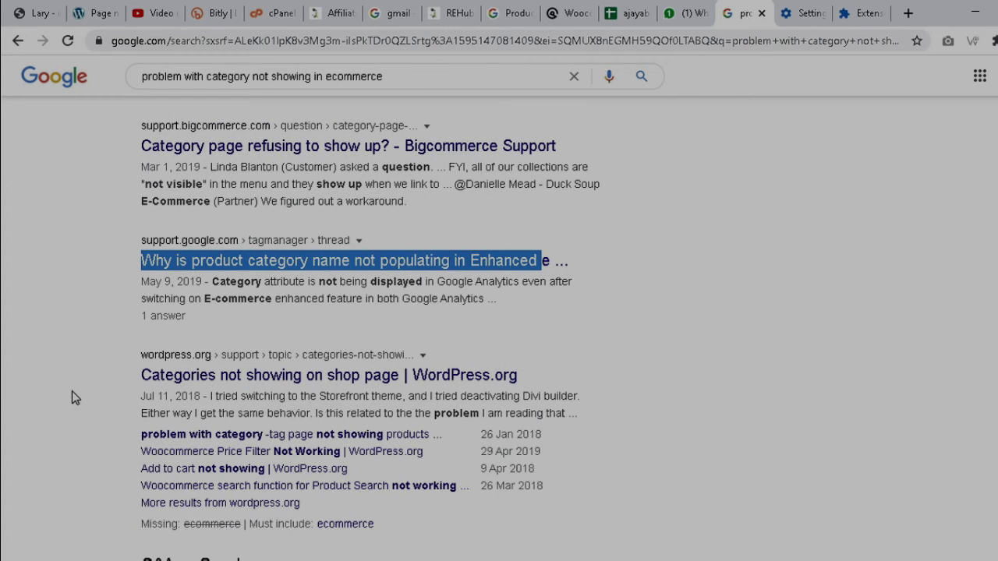
{"action": "left_click_drag", "start_coordinate": [139, 353], "coordinate": [428, 363]}
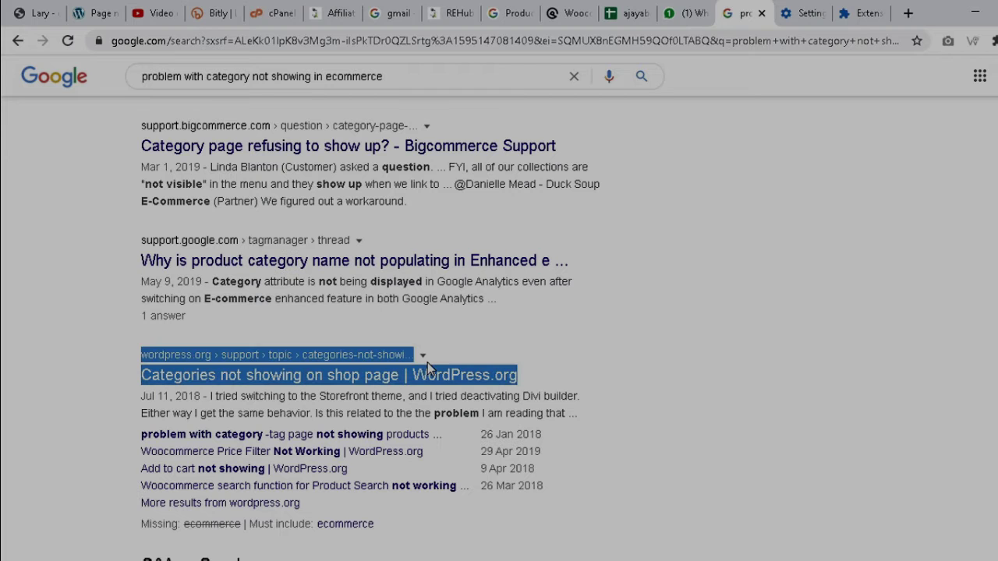
{"action": "left_click_drag", "start_coordinate": [138, 375], "coordinate": [402, 376]}
- Switch to YouTube Studio and analyze "categories not showing on shop page" again in TubeBuddy's Keyword Explorer
{"action": "key", "text": "alt+Tab"}
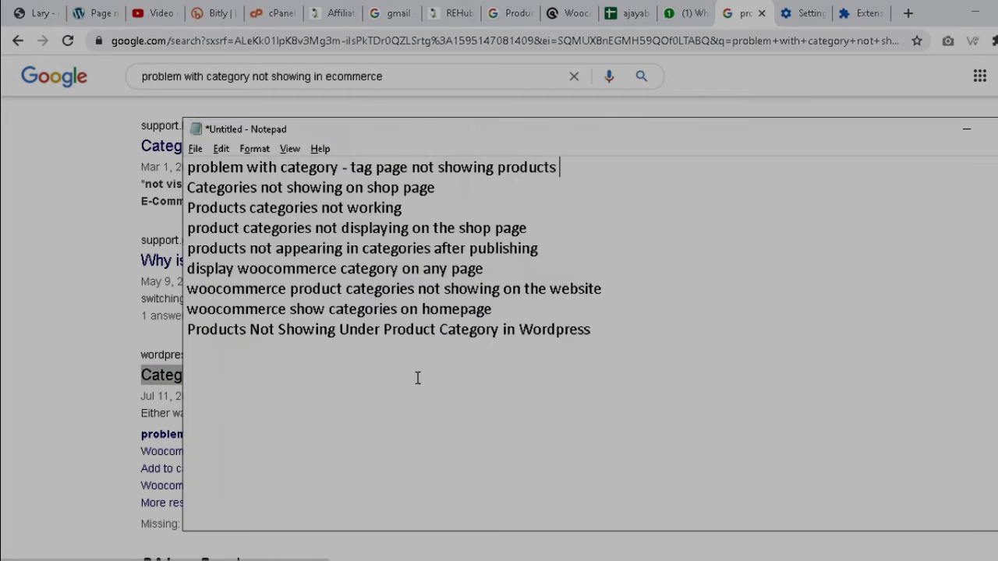
{"action": "left_click", "coordinate": [164, 11]}
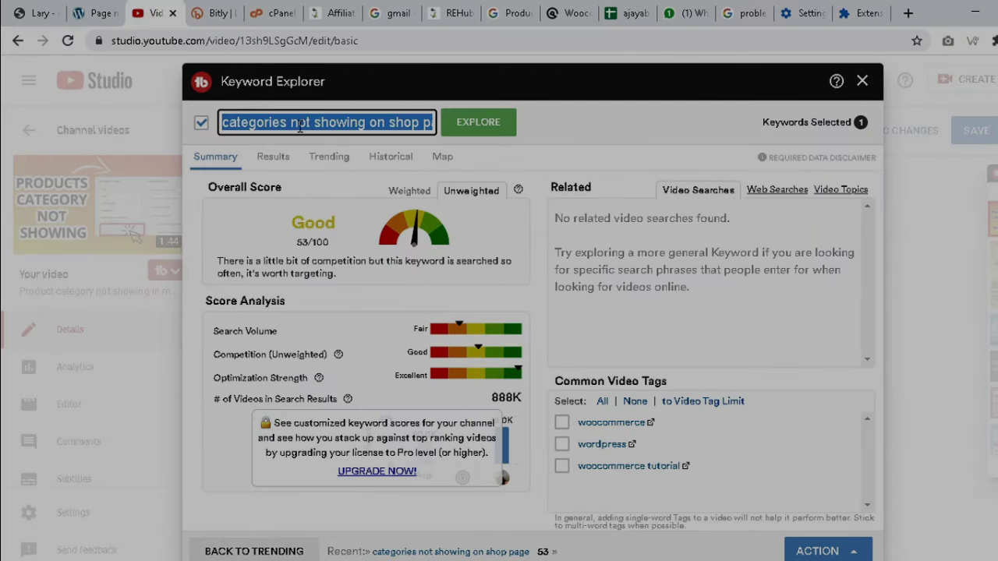
{"action": "type", "text": "categories not showing on shop page"}
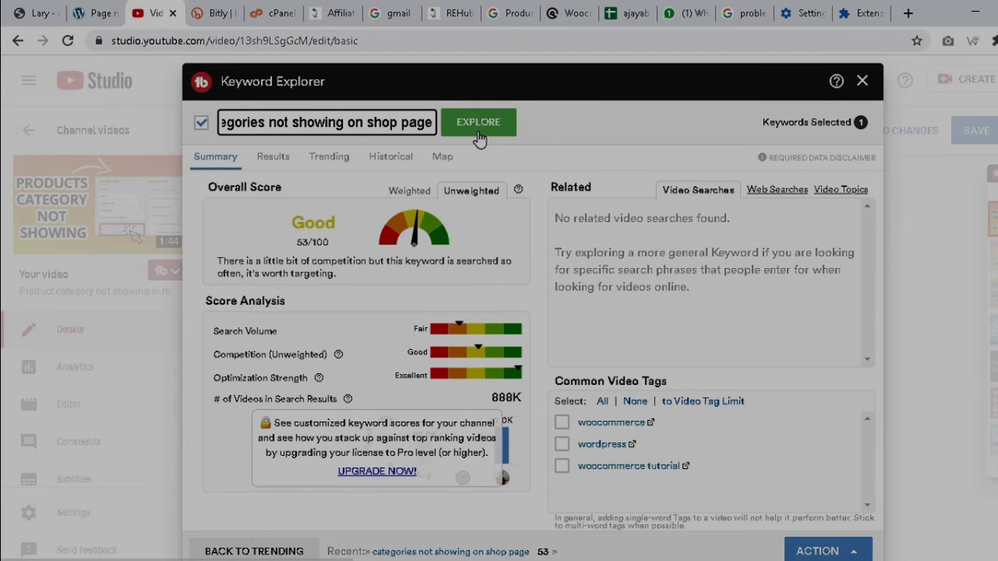
{"action": "left_click", "coordinate": [480, 135]}
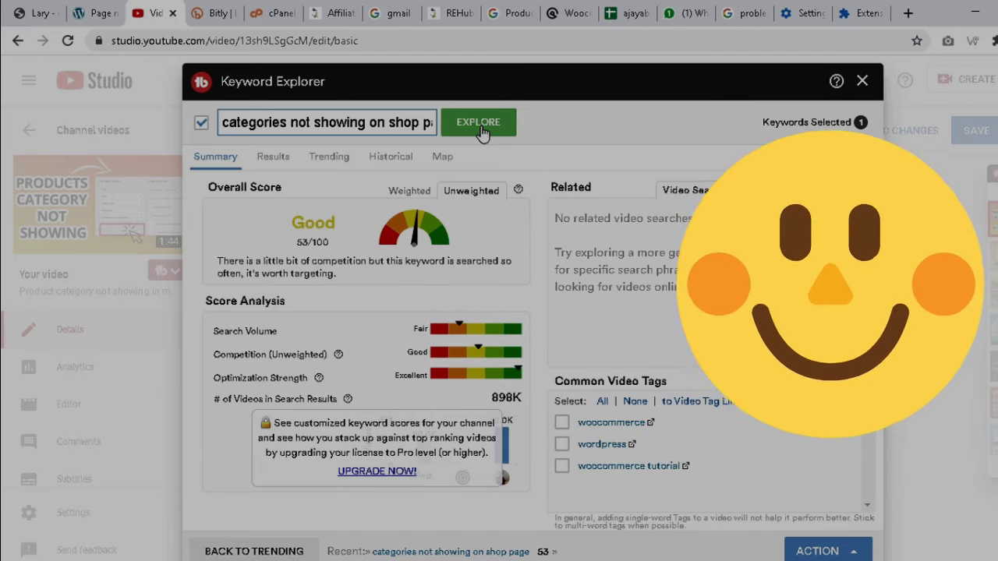
- Copy the keyword from the Keyword Explorer and append it as a new last line of the Notepad list
{"action": "triple_click", "coordinate": [253, 126]}
{"action": "key", "text": "ctrl+c"}
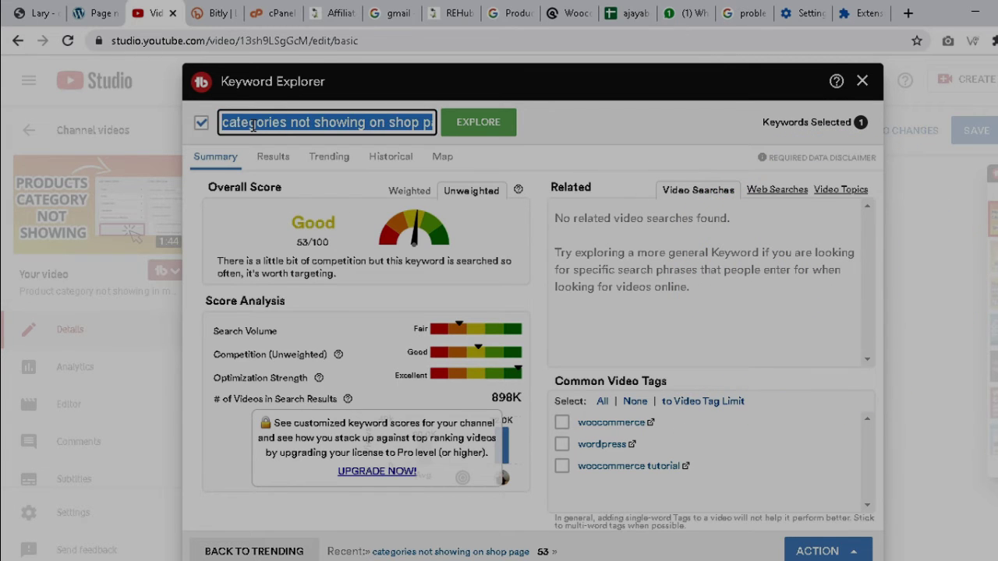
{"action": "key", "text": "alt+Tab"}
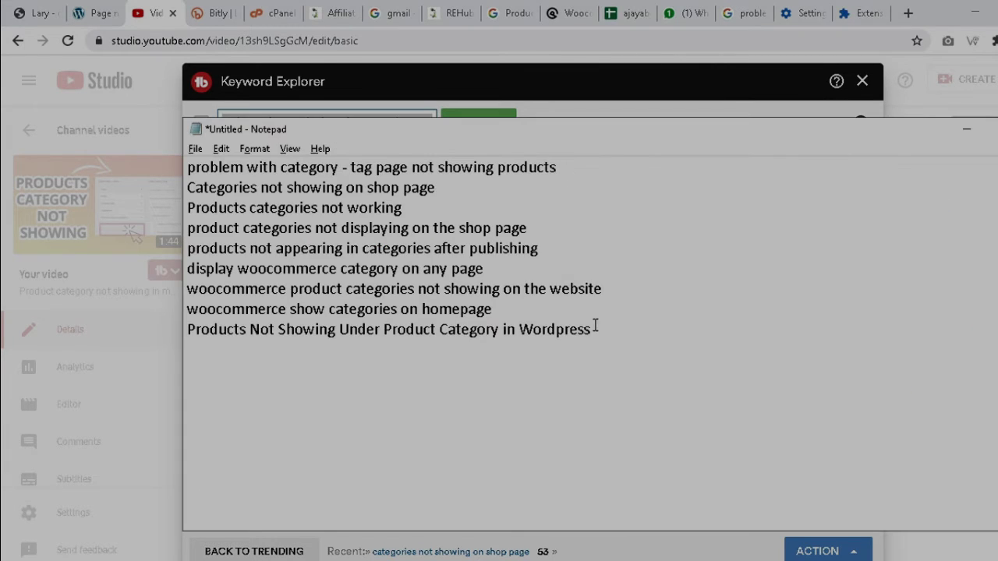
{"action": "key", "text": "ctrl+v"}
{"action": "key", "text": "alt+Tab"}
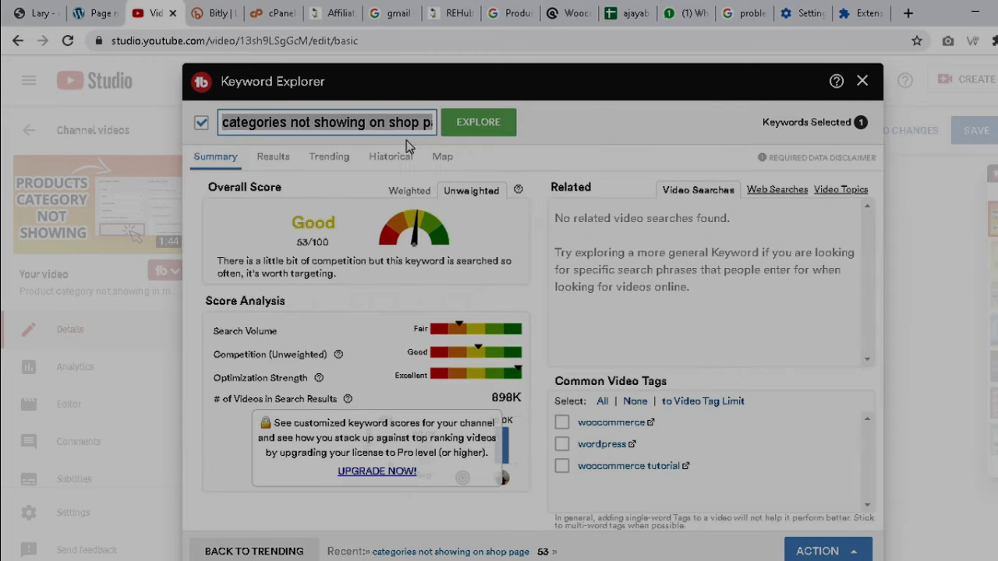
- Close the Keyword Explorer and append "categories not showing on shop page" to the end of the video title
{"action": "left_click", "coordinate": [862, 81]}
{"action": "scroll", "coordinate": [476, 238], "scroll_direction": "up", "scroll_amount": 4}
{"action": "scroll", "coordinate": [463, 222], "scroll_direction": "up", "scroll_amount": 15}
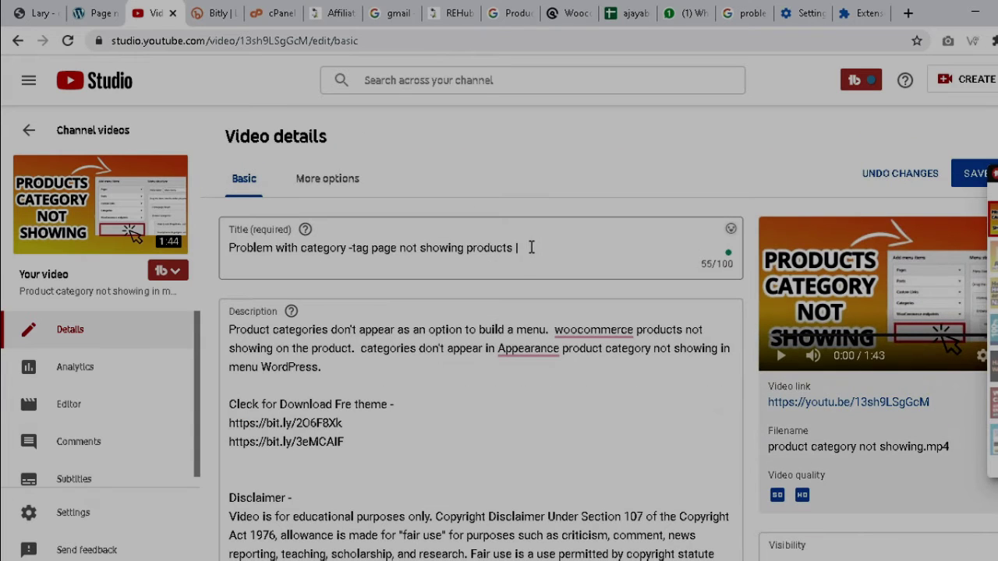
{"action": "left_click", "coordinate": [531, 247]}
{"action": "key", "text": "ctrl+v"}
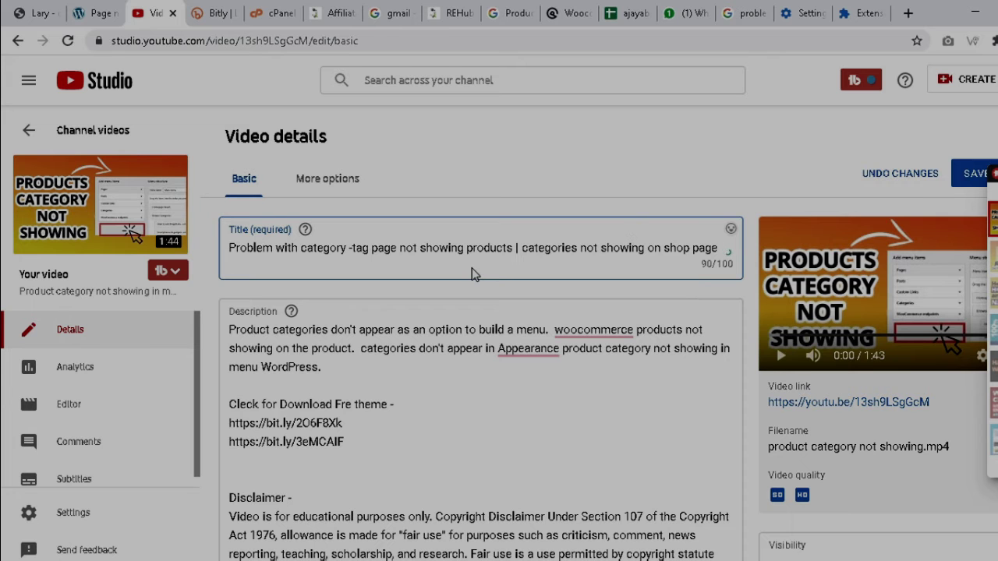
- Accept the Grammarly correction "the Appearance" in the video description and review its theme-download line and disclaimer
{"action": "scroll", "coordinate": [477, 281], "scroll_direction": "down", "scroll_amount": 8}
{"action": "scroll", "coordinate": [496, 302], "scroll_direction": "up", "scroll_amount": 5}
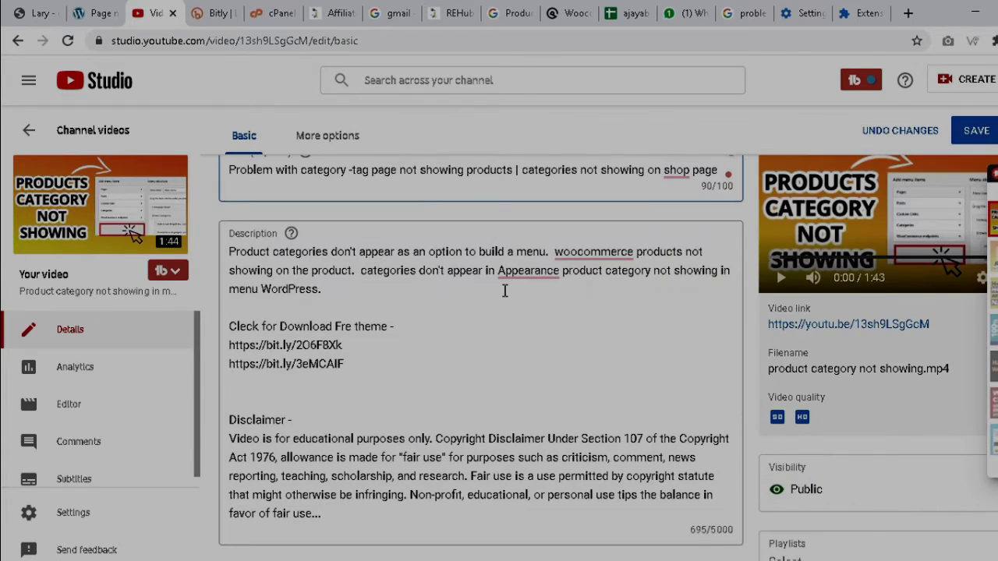
{"action": "mouse_move", "coordinate": [530, 273]}
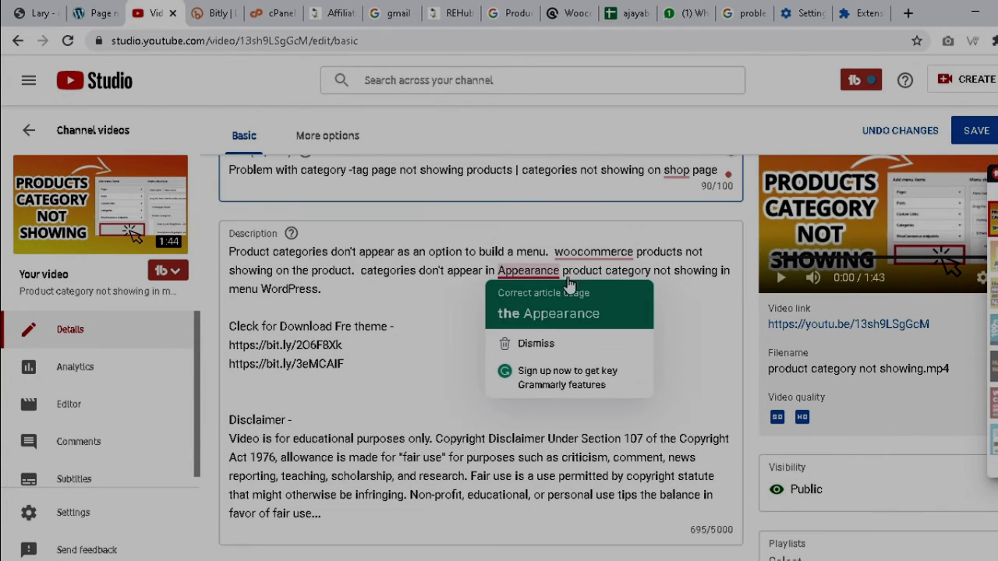
{"action": "left_click", "coordinate": [555, 320]}
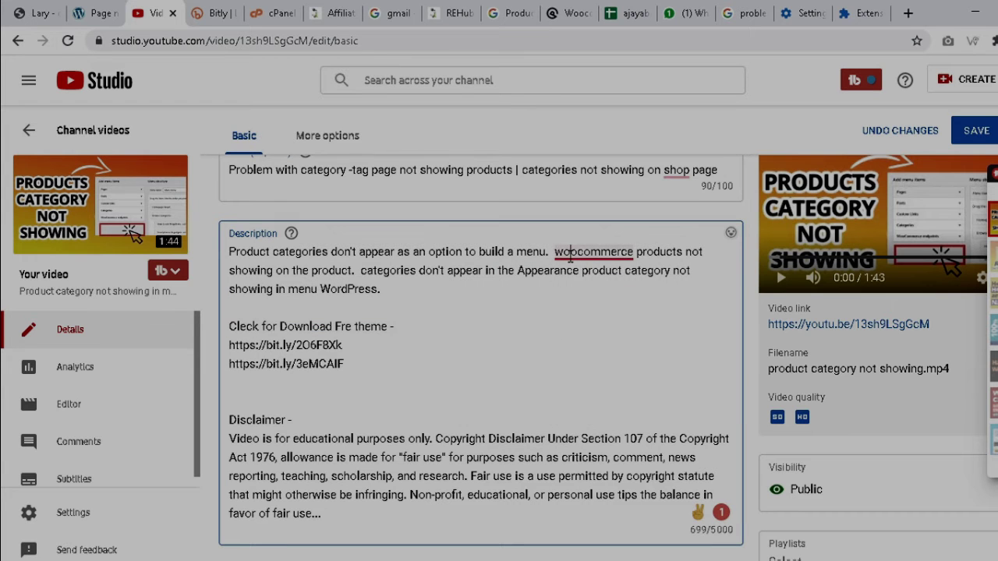
{"action": "mouse_move", "coordinate": [570, 256]}
{"action": "scroll", "coordinate": [449, 320], "scroll_direction": "down", "scroll_amount": 3}
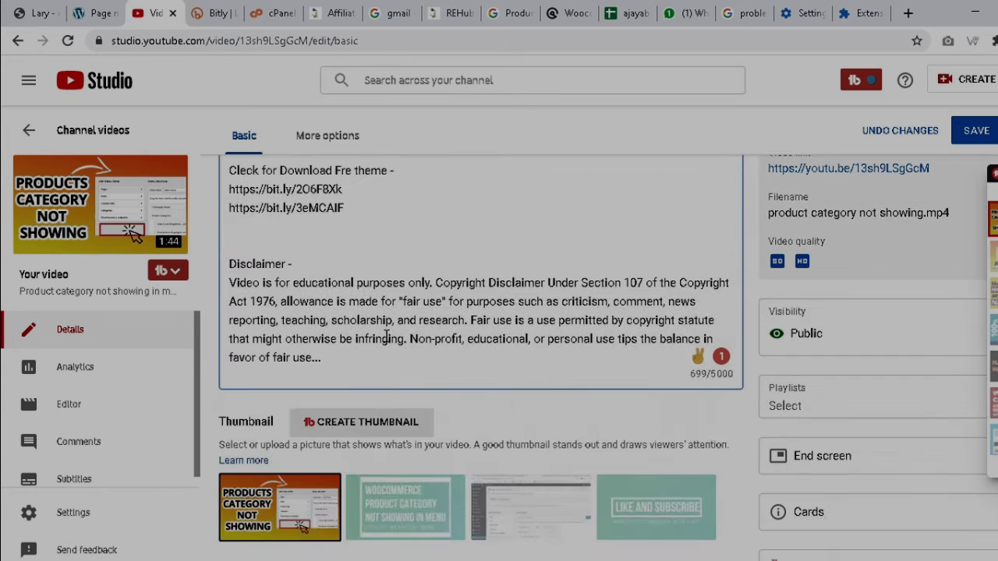
{"action": "scroll", "coordinate": [393, 336], "scroll_direction": "up", "scroll_amount": 2}
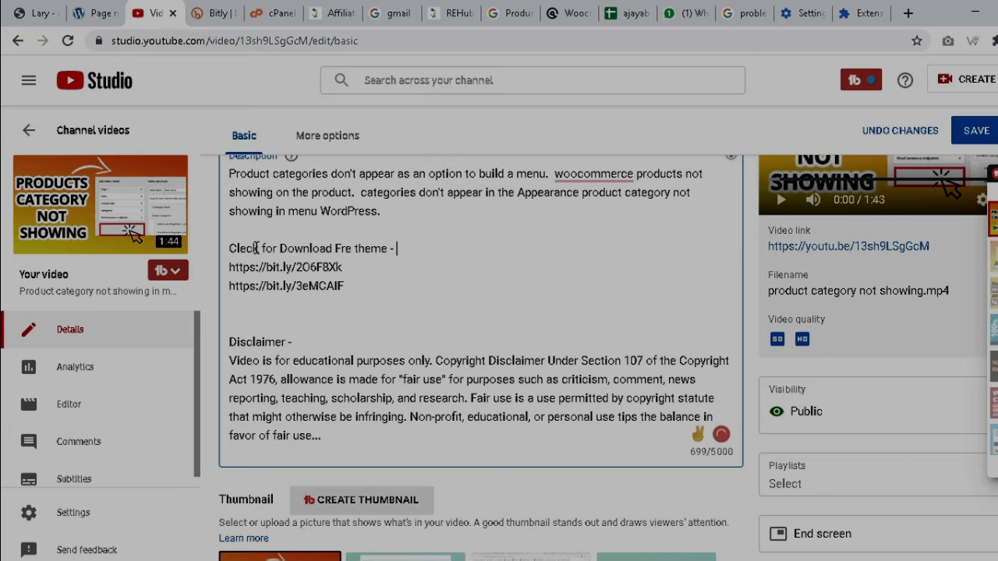
{"action": "left_click_drag", "start_coordinate": [233, 247], "coordinate": [397, 248]}
{"action": "scroll", "coordinate": [372, 330], "scroll_direction": "down", "scroll_amount": 2}
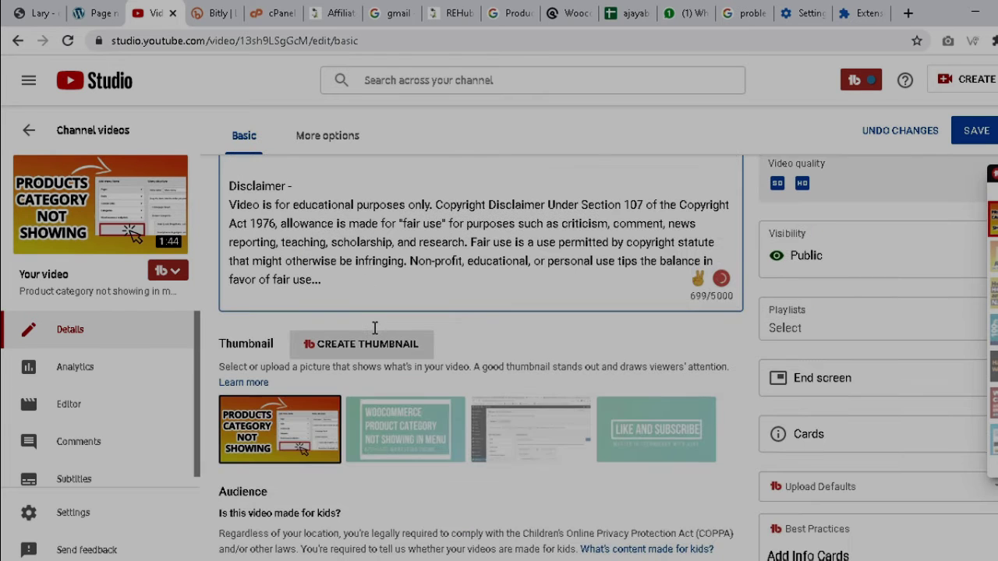
{"action": "left_click_drag", "start_coordinate": [242, 188], "coordinate": [330, 279]}
- Remove the tags "Products not showing in category" and "problem with category - tag page not showing products" from the video
{"action": "scroll", "coordinate": [350, 287], "scroll_direction": "down", "scroll_amount": 8}
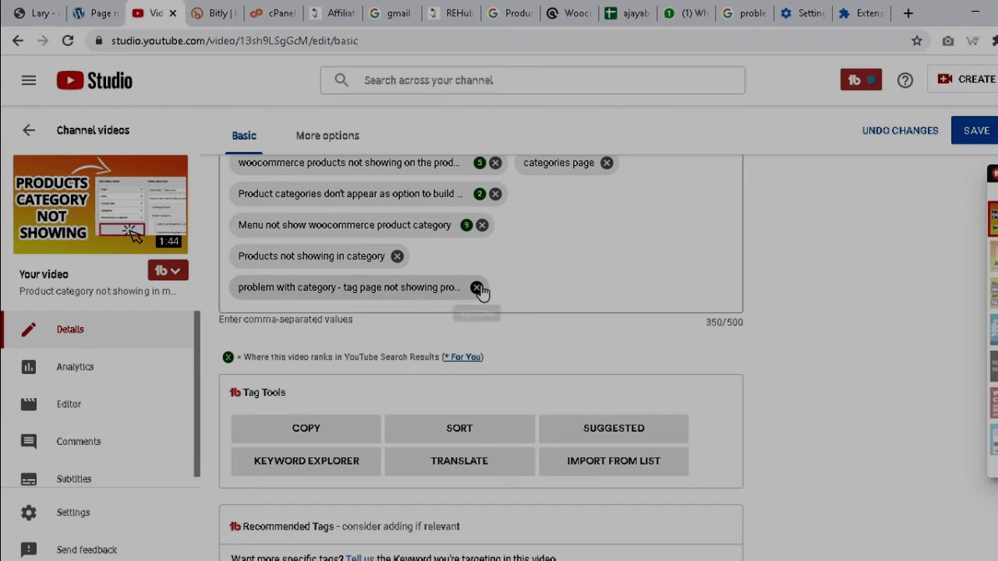
{"action": "left_click", "coordinate": [397, 256]}
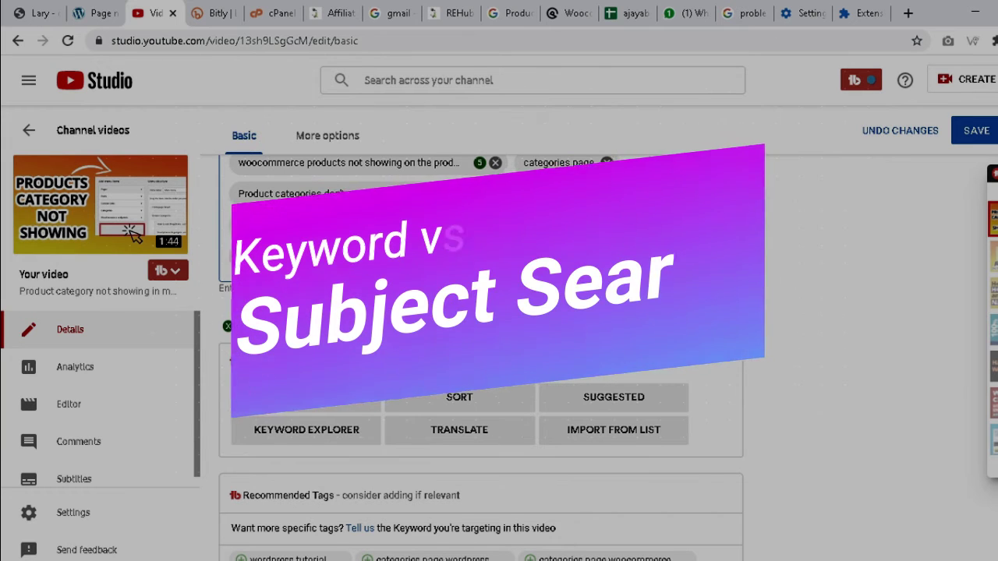
{"action": "scroll", "coordinate": [481, 351], "scroll_direction": "up", "scroll_amount": 2}
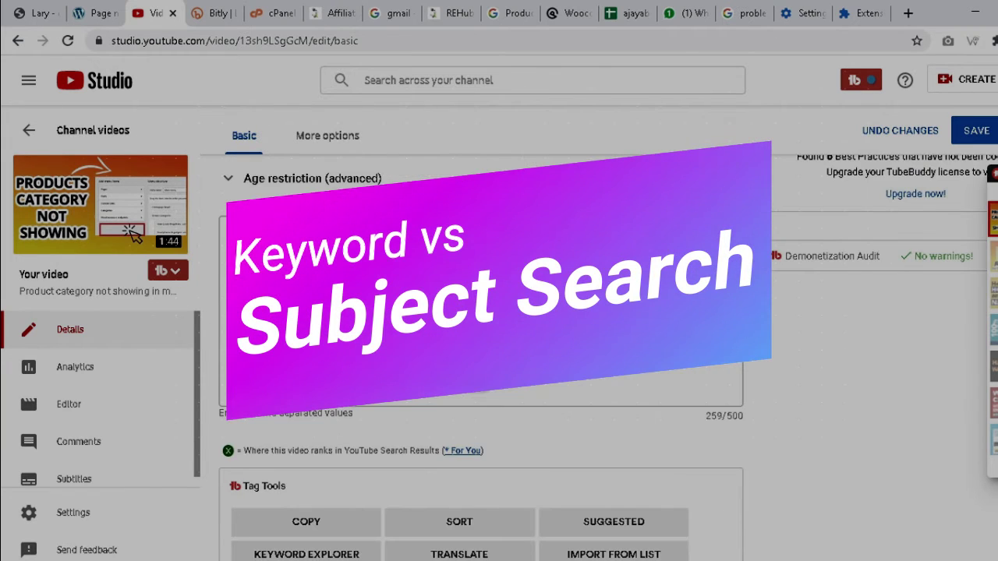
- Copy the keyword "Categories not showing on shop page" from Notepad and add it to the video's tags
{"action": "key", "text": "alt+Tab"}
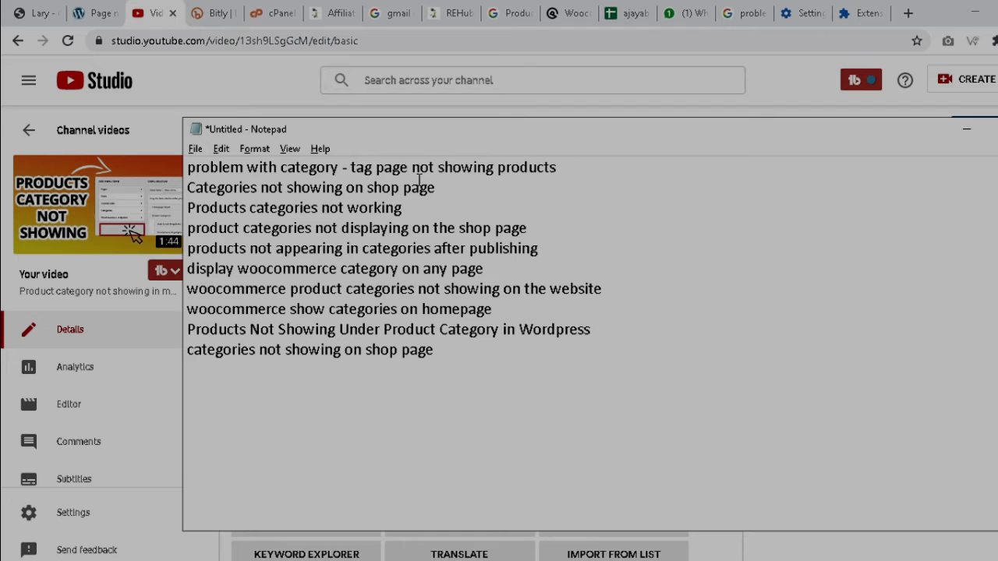
{"action": "left_click_drag", "start_coordinate": [445, 187], "coordinate": [39, 185]}
{"action": "key", "text": "ctrl+c"}
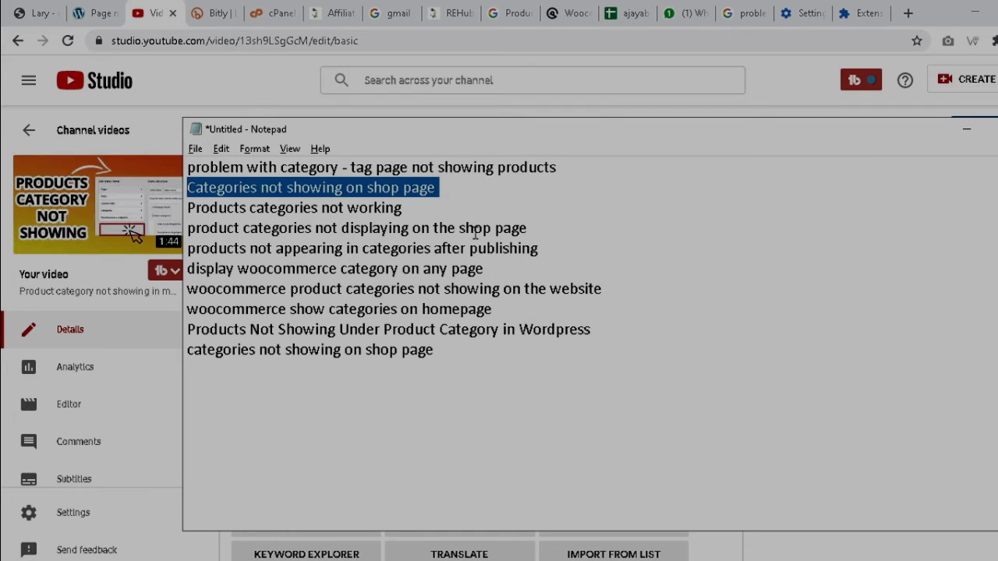
{"action": "key", "text": "alt+Tab"}
{"action": "left_click", "coordinate": [521, 380]}
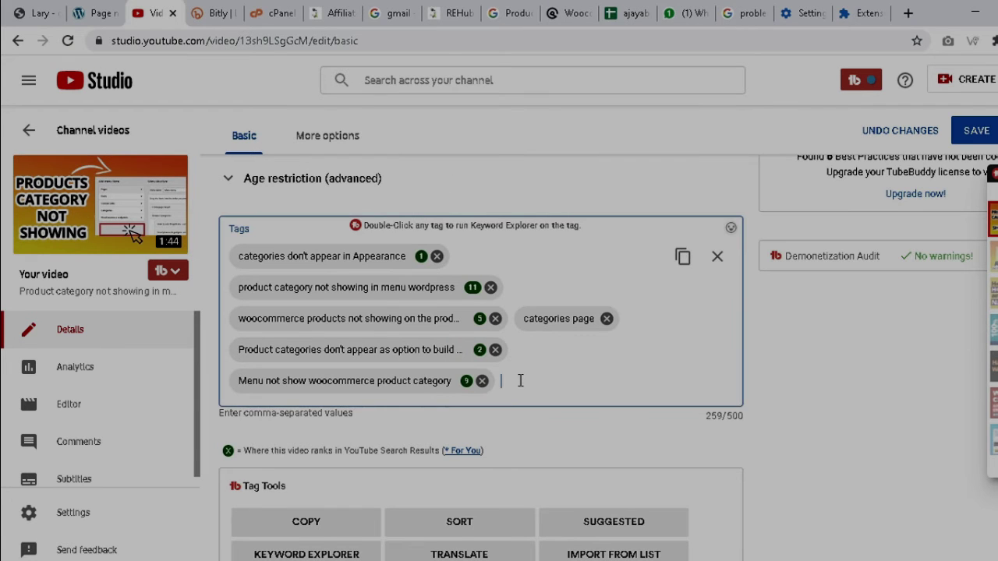
{"action": "key", "text": "ctrl+v"}
- Copy the keyword "Products categories not working" from Notepad and add it to the video's tags
{"action": "key", "text": "alt+Tab"}
{"action": "left_click_drag", "start_coordinate": [405, 207], "coordinate": [132, 209]}
{"action": "key", "text": "ctrl+c"}
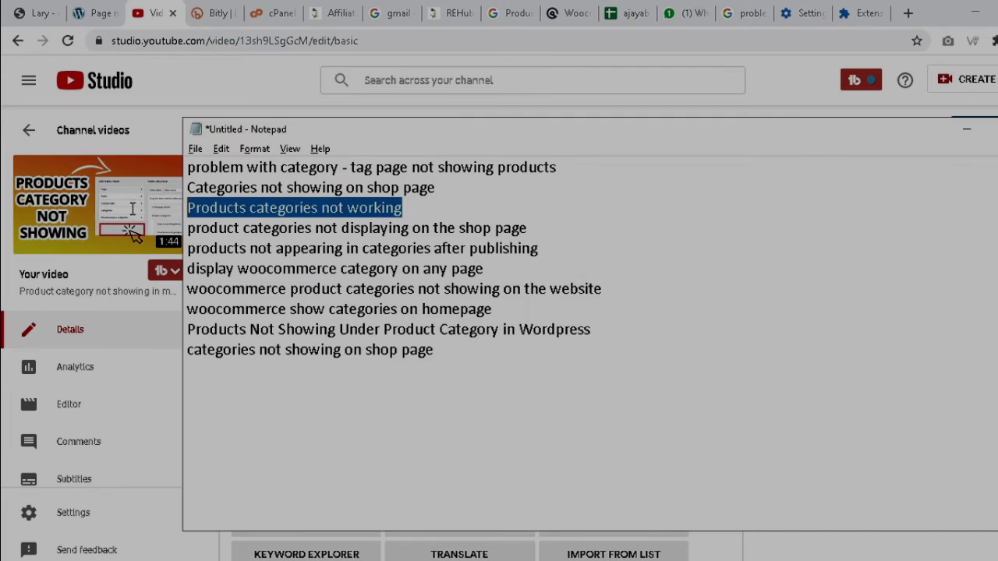
{"action": "key", "text": "alt+Tab"}
{"action": "left_click", "coordinate": [451, 380]}
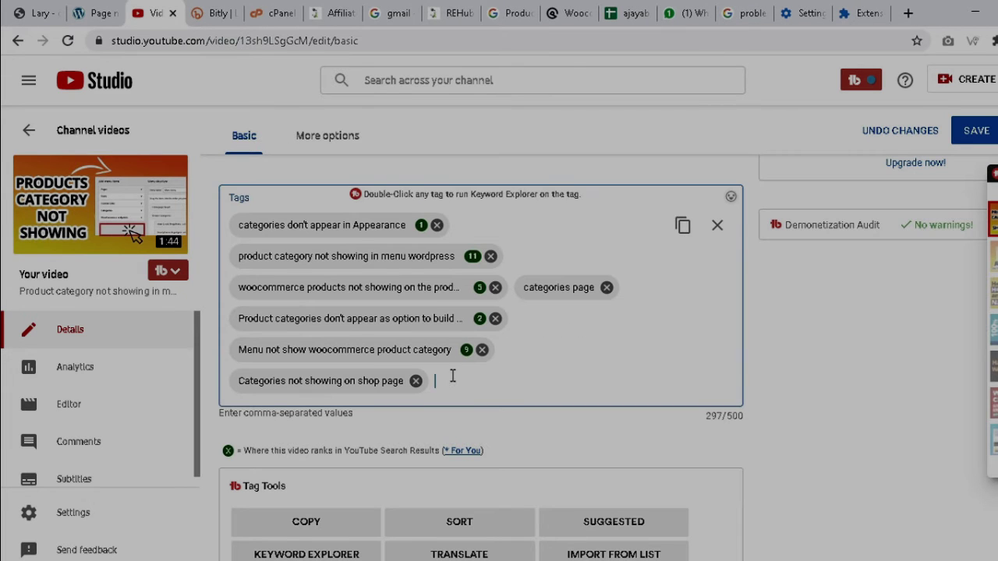
{"action": "key", "text": "ctrl+v"}
- Copy the keyword "product categories not displaying on the shop page" from Notepad and add it to the video's tags
{"action": "key", "text": "alt+Tab"}
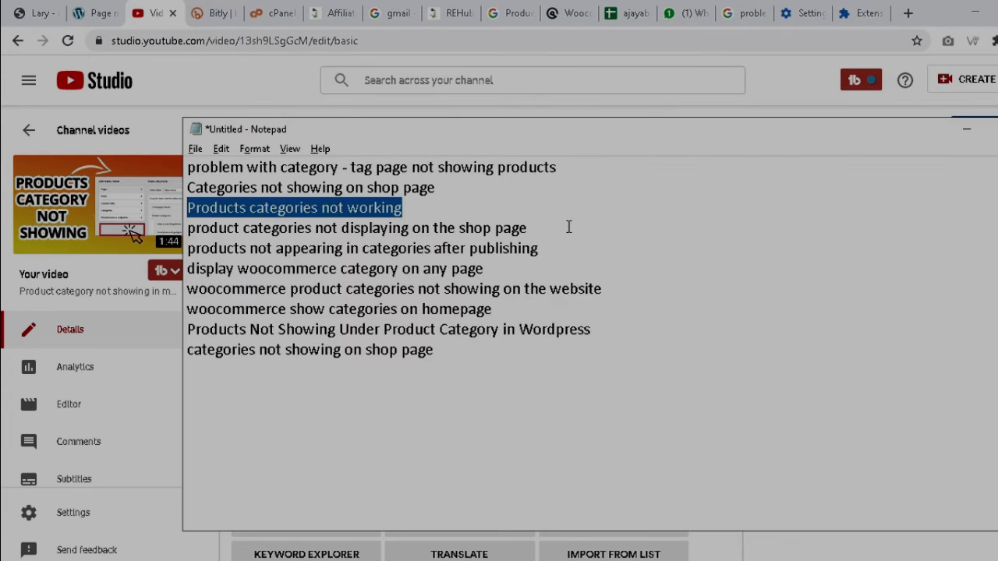
{"action": "left_click_drag", "start_coordinate": [569, 227], "coordinate": [117, 226]}
{"action": "key", "text": "ctrl+c"}
{"action": "key", "text": "alt+Tab"}
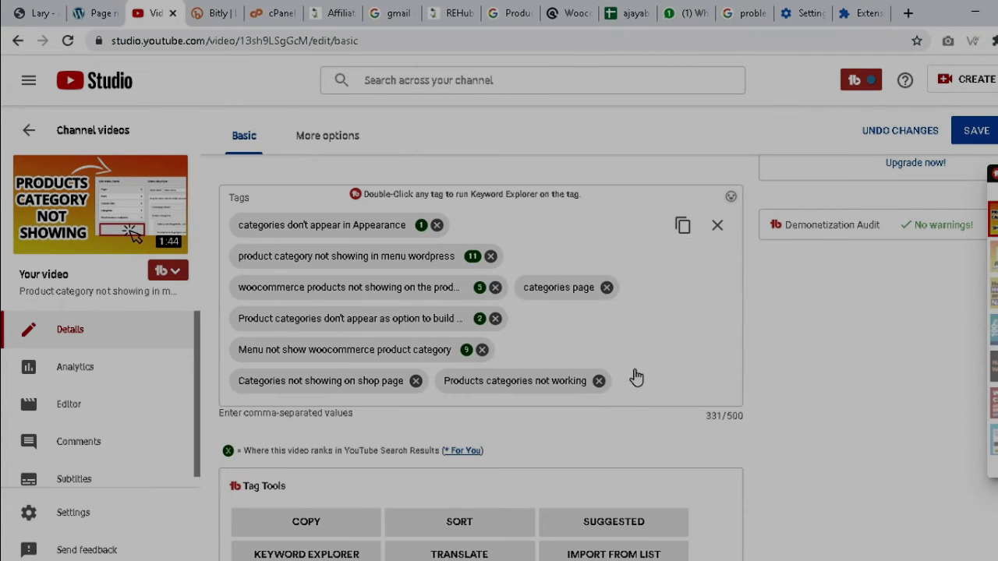
{"action": "left_click", "coordinate": [630, 383]}
{"action": "key", "text": "ctrl+v"}
- Copy the keyword "products not appearing in categories after publishing" from Notepad and add it to the video's tags
{"action": "key", "text": "alt+Tab"}
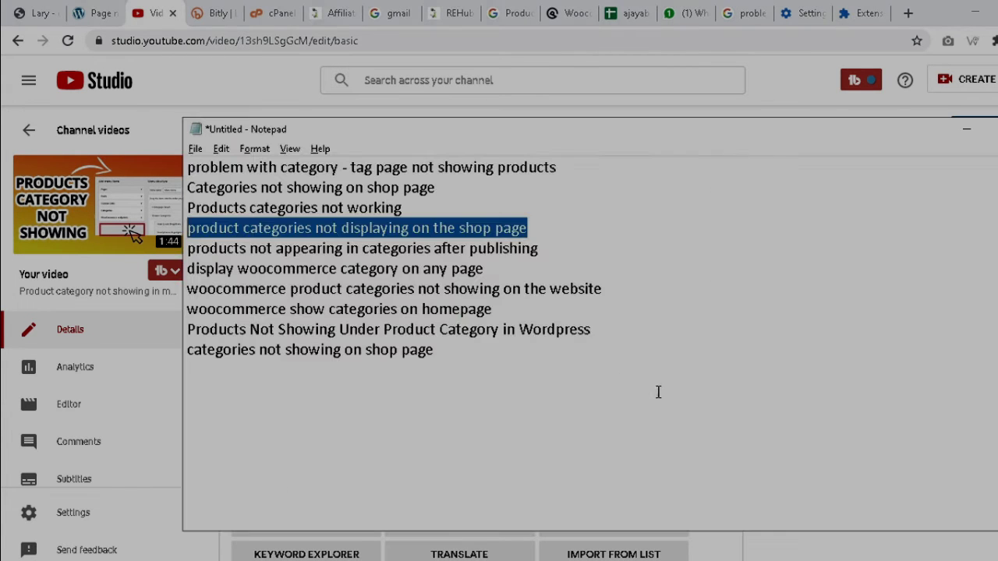
{"action": "left_click_drag", "start_coordinate": [554, 249], "coordinate": [189, 252]}
{"action": "key", "text": "ctrl+c"}
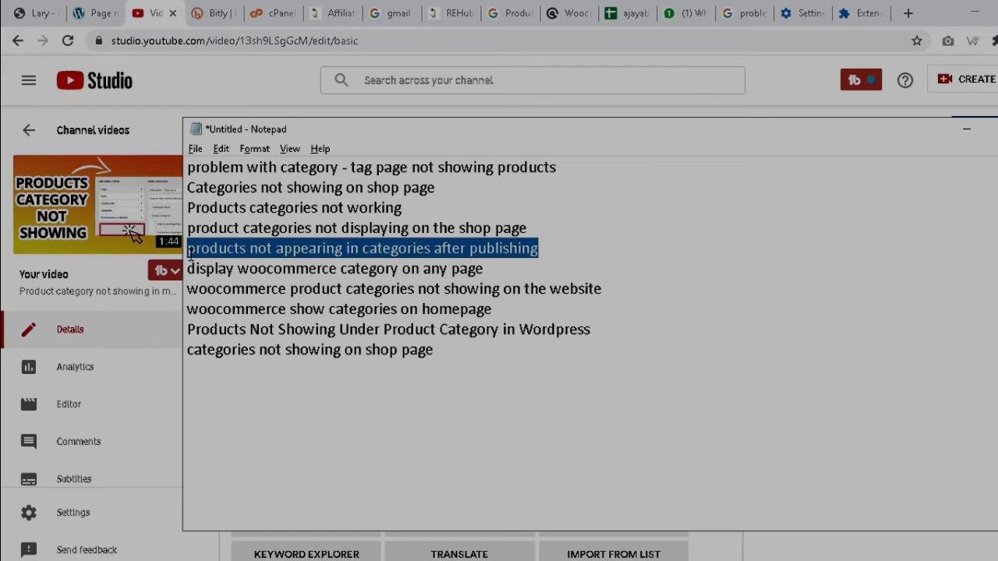
{"action": "key", "text": "alt+Tab"}
{"action": "left_click", "coordinate": [548, 384]}
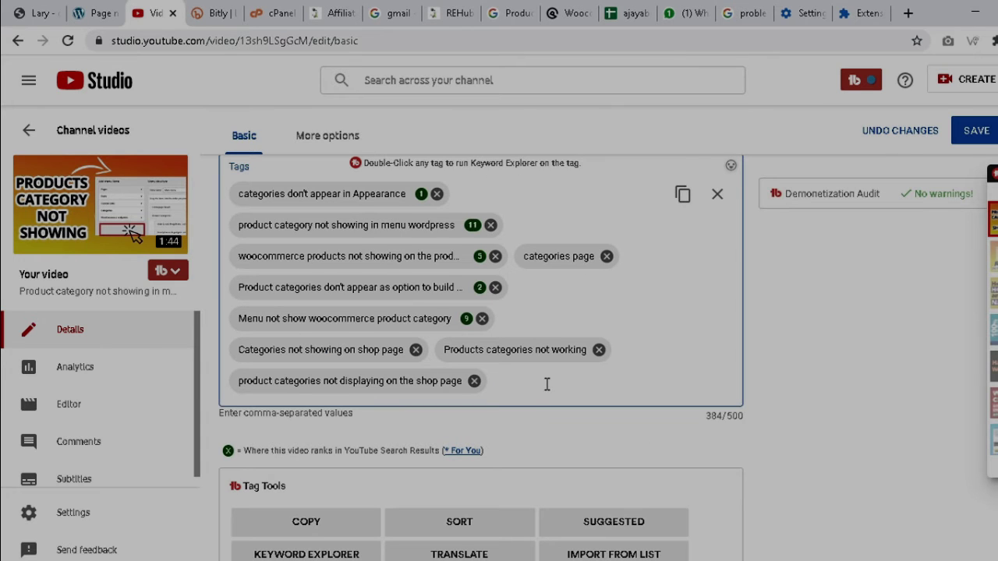
{"action": "key", "text": "ctrl+v"}
- Copy the keyword "display woocommerce category on any page" from Notepad and add it to the video's tags
{"action": "scroll", "coordinate": [546, 383], "scroll_direction": "down", "scroll_amount": 3}
{"action": "key", "text": "alt+Tab"}
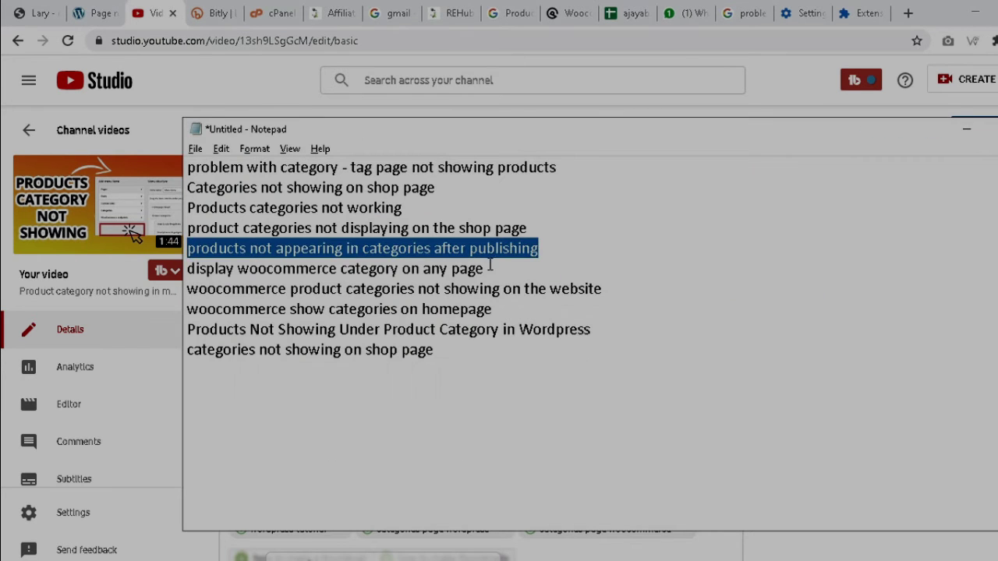
{"action": "double_click", "coordinate": [489, 266]}
{"action": "left_click_drag", "start_coordinate": [512, 268], "coordinate": [66, 269]}
{"action": "key", "text": "ctrl+c"}
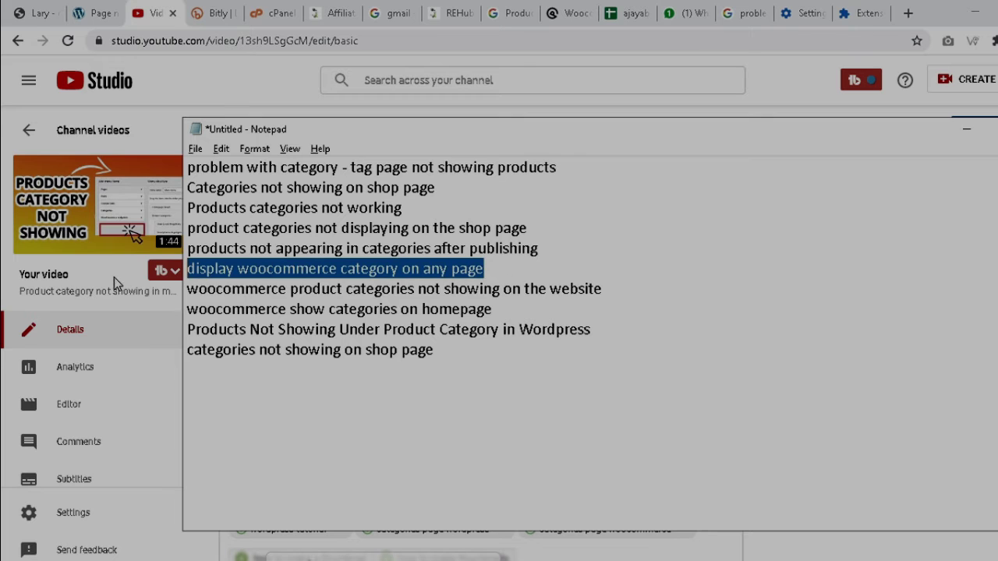
{"action": "key", "text": "alt+Tab"}
{"action": "left_click", "coordinate": [525, 229]}
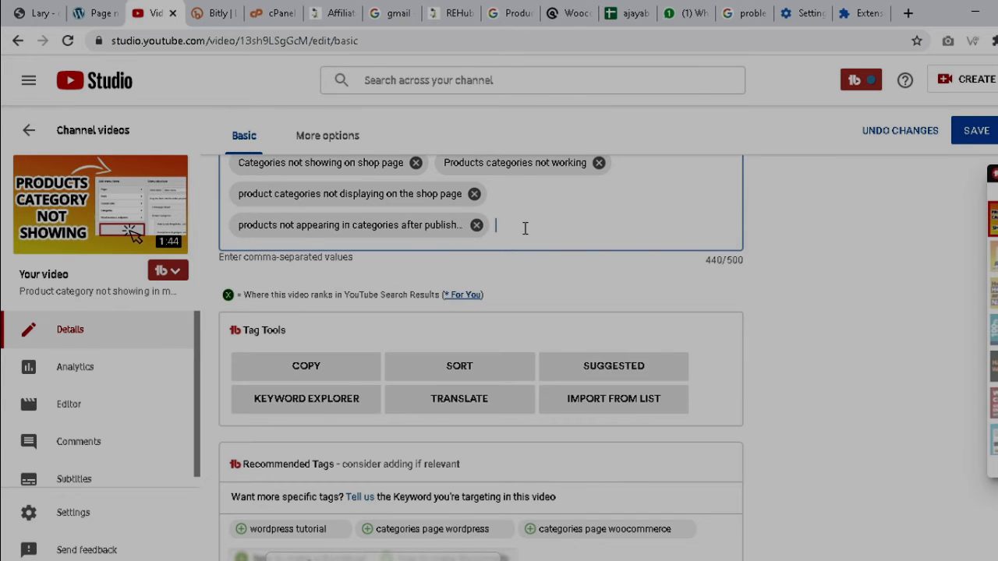
{"action": "key", "text": "ctrl+v"}
- Copy the keyword "woocommerce product categories not showing on the website" from Notepad and add it to the video's tags
{"action": "key", "text": "alt+Tab"}
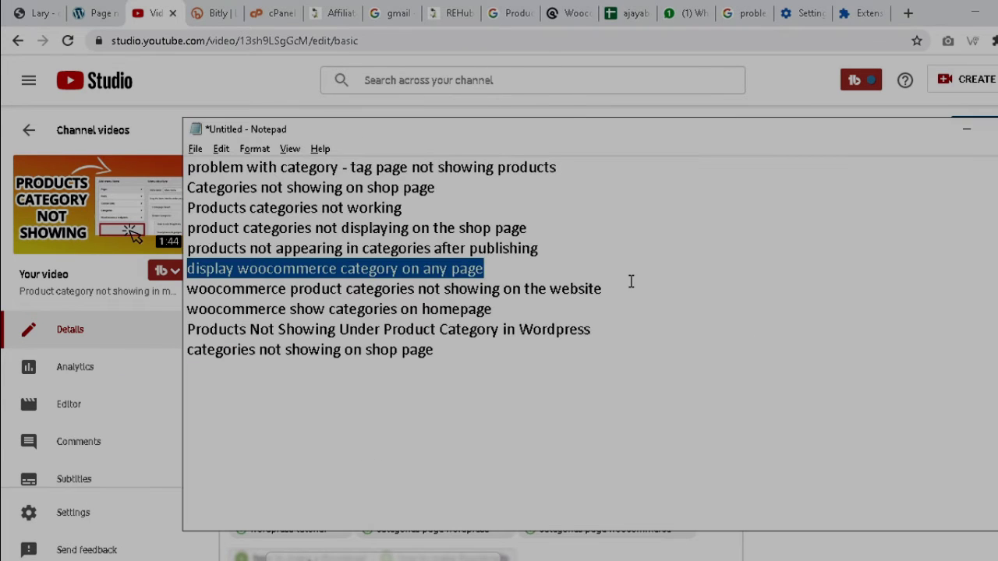
{"action": "left_click_drag", "start_coordinate": [631, 281], "coordinate": [175, 290]}
{"action": "key", "text": "ctrl+c"}
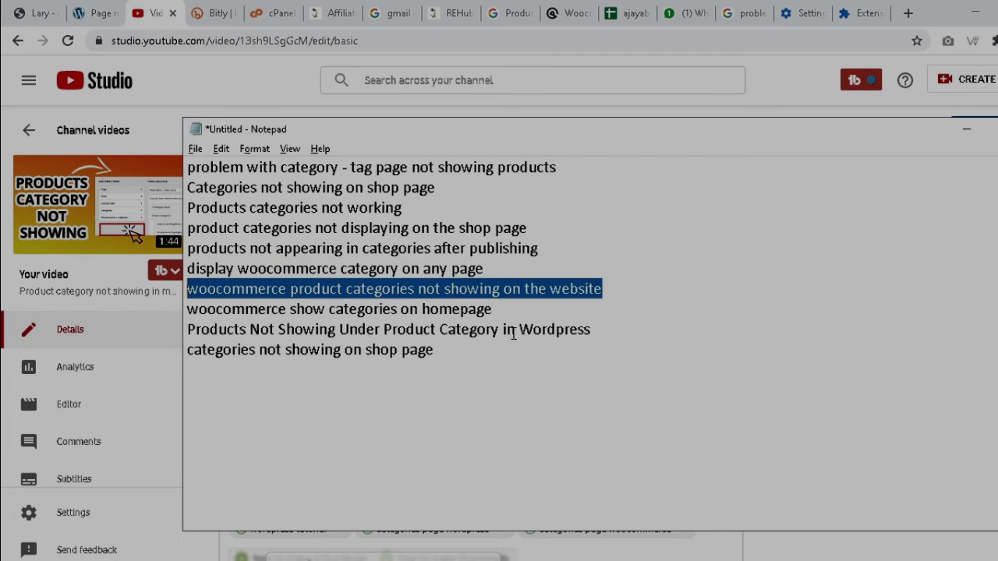
{"action": "key", "text": "alt+Tab"}
{"action": "left_click", "coordinate": [509, 225]}
{"action": "key", "text": "ctrl+v"}
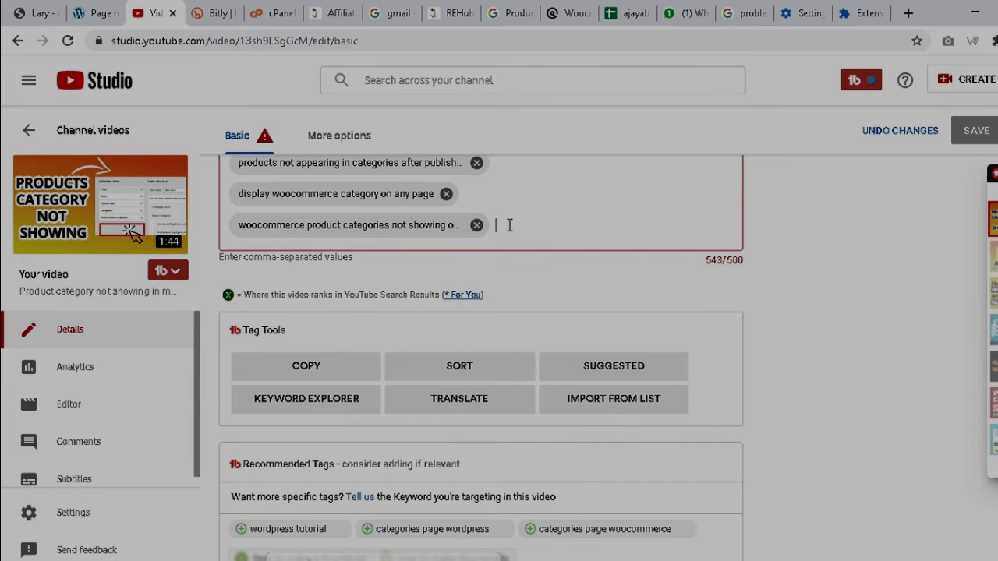
- Copy the keyword "woocommerce show categories on homepage" from Notepad and add it to the video's tags
{"action": "key", "text": "alt+Tab"}
{"action": "left_click_drag", "start_coordinate": [511, 308], "coordinate": [92, 310]}
{"action": "key", "text": "ctrl+c"}
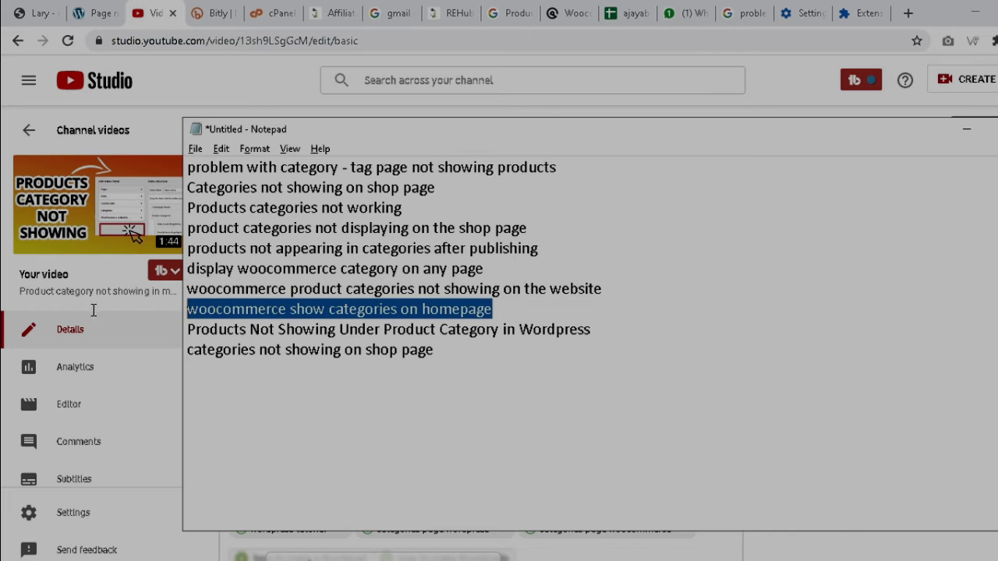
{"action": "key", "text": "alt+Tab"}
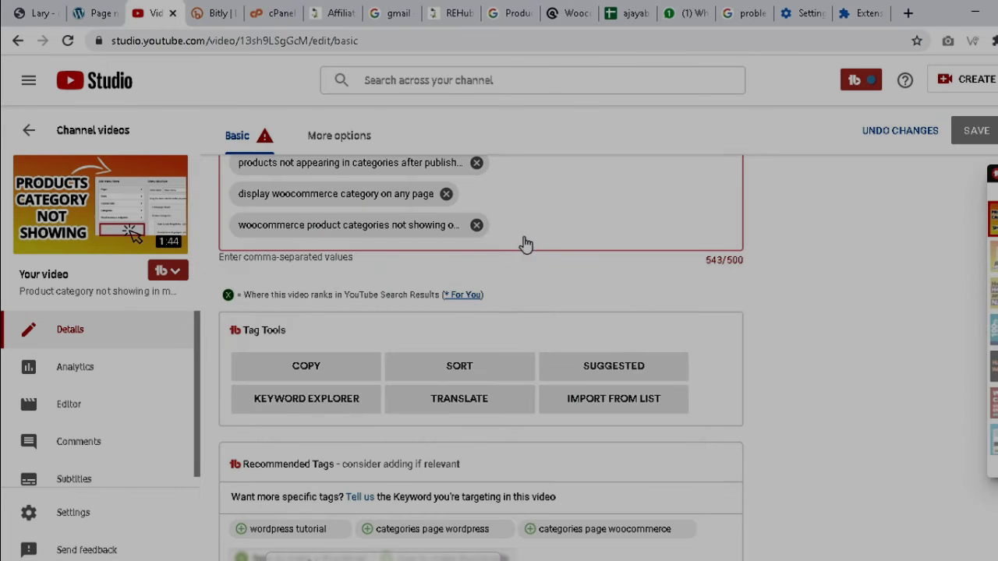
{"action": "key", "text": "ctrl+v"}
{"action": "key", "text": "alt+Tab"}
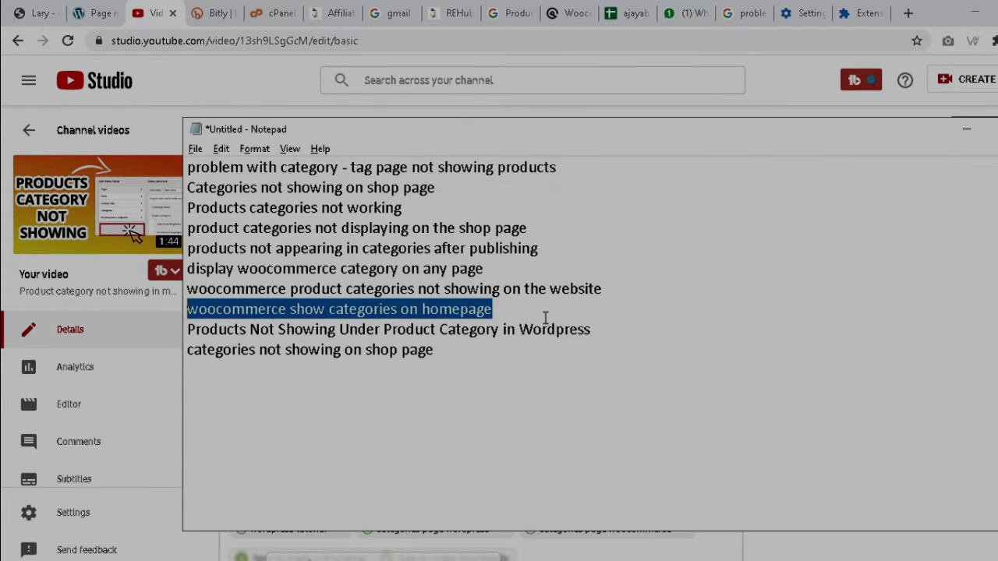
{"action": "left_click_drag", "start_coordinate": [606, 332], "coordinate": [178, 340]}
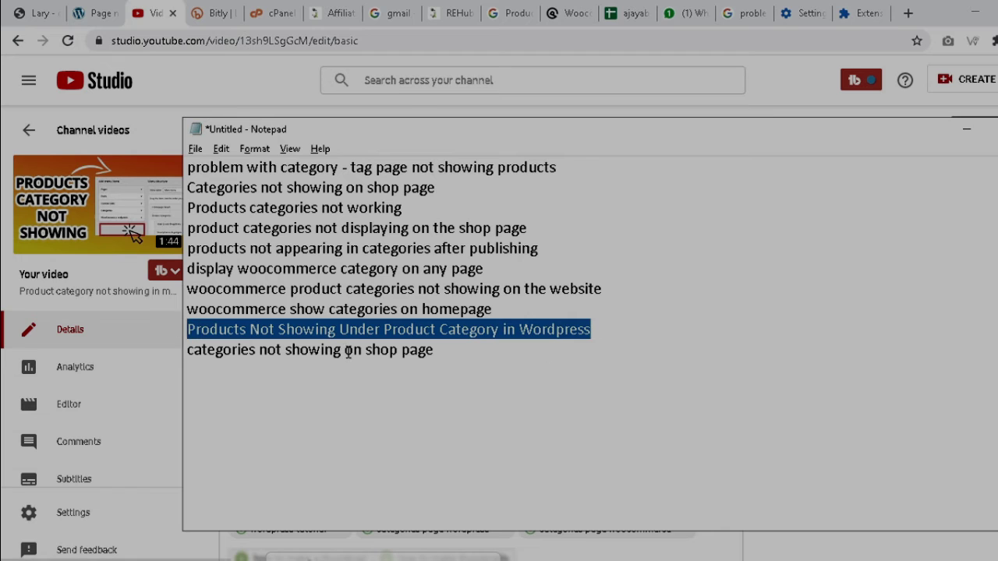
{"action": "key", "text": "alt+Tab"}
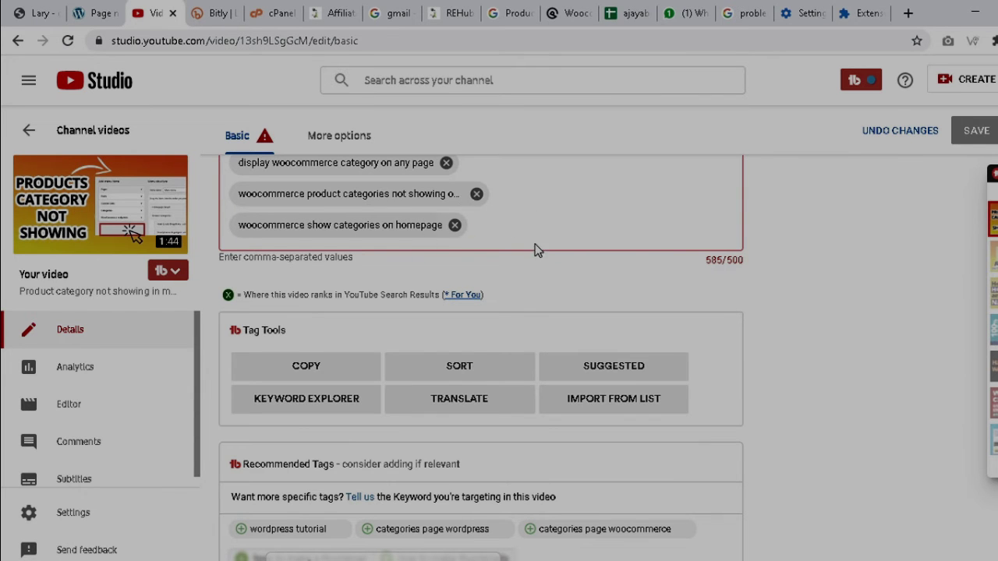
- Remove the tags "woocommerce show categories on homepage" and "woocommerce product categories not showing on the website" from the video
{"action": "scroll", "coordinate": [538, 248], "scroll_direction": "up", "scroll_amount": 3}
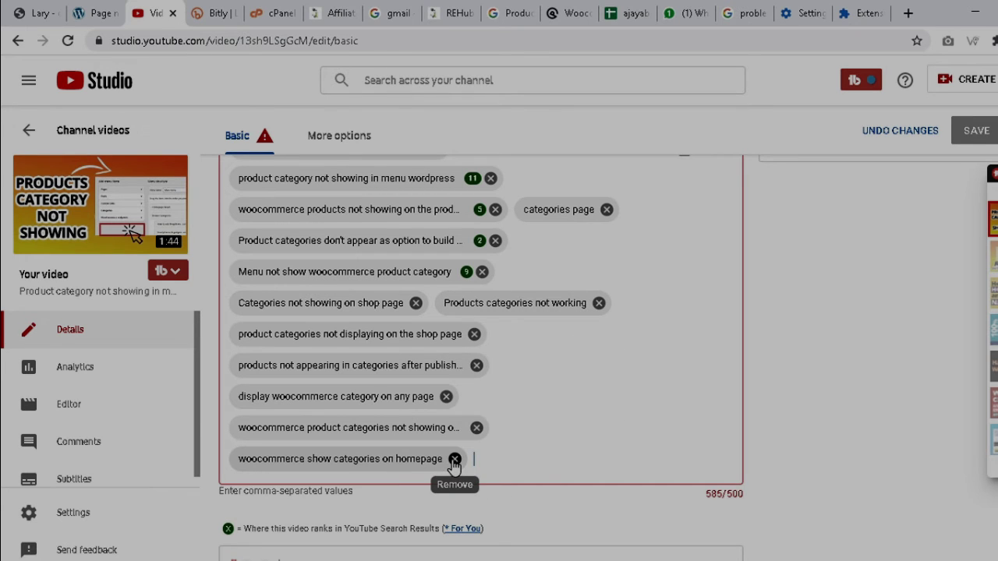
{"action": "key", "text": "BackSpace"}
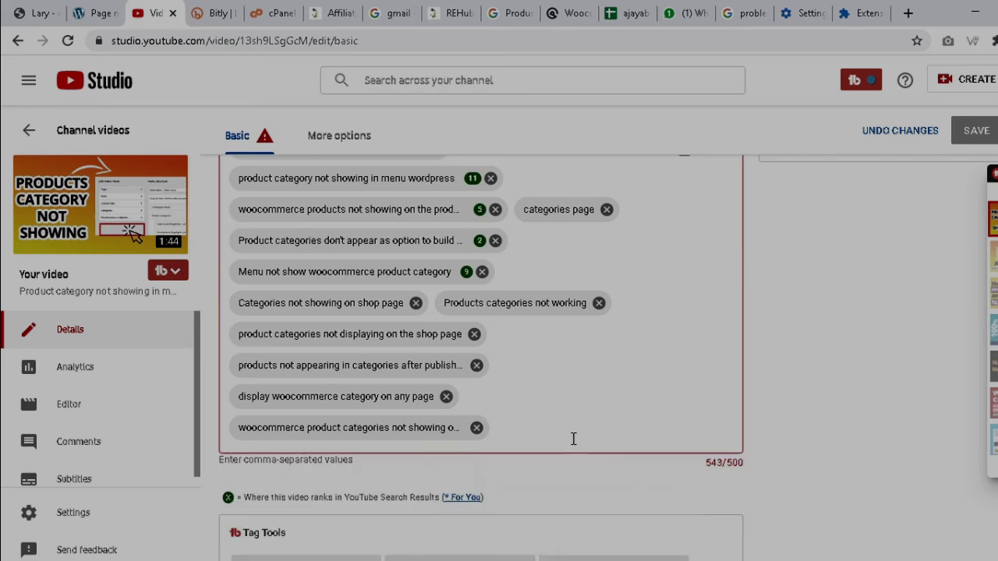
{"action": "scroll", "coordinate": [577, 444], "scroll_direction": "up", "scroll_amount": 2}
{"action": "scroll", "coordinate": [577, 444], "scroll_direction": "down", "scroll_amount": 1}
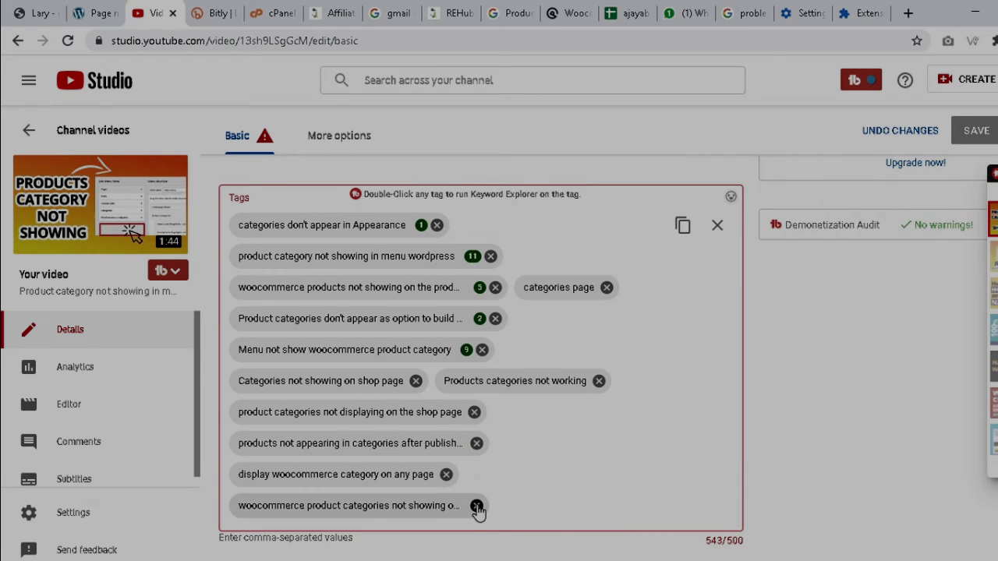
{"action": "key", "text": "BackSpace"}
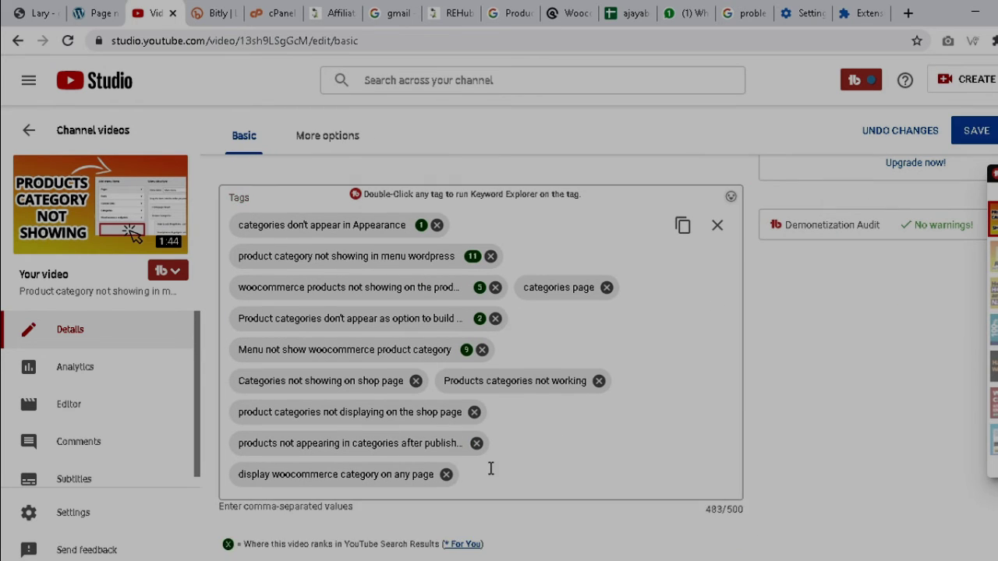
- Copy the whole keyword list in Notepad, from "problem with category" to the last "categories not showing on shop page" line
{"action": "scroll", "coordinate": [512, 484], "scroll_direction": "down", "scroll_amount": 1}
{"action": "scroll", "coordinate": [519, 396], "scroll_direction": "up", "scroll_amount": 1}
{"action": "scroll", "coordinate": [477, 320], "scroll_direction": "up", "scroll_amount": 5}
{"action": "key", "text": "alt+Tab"}
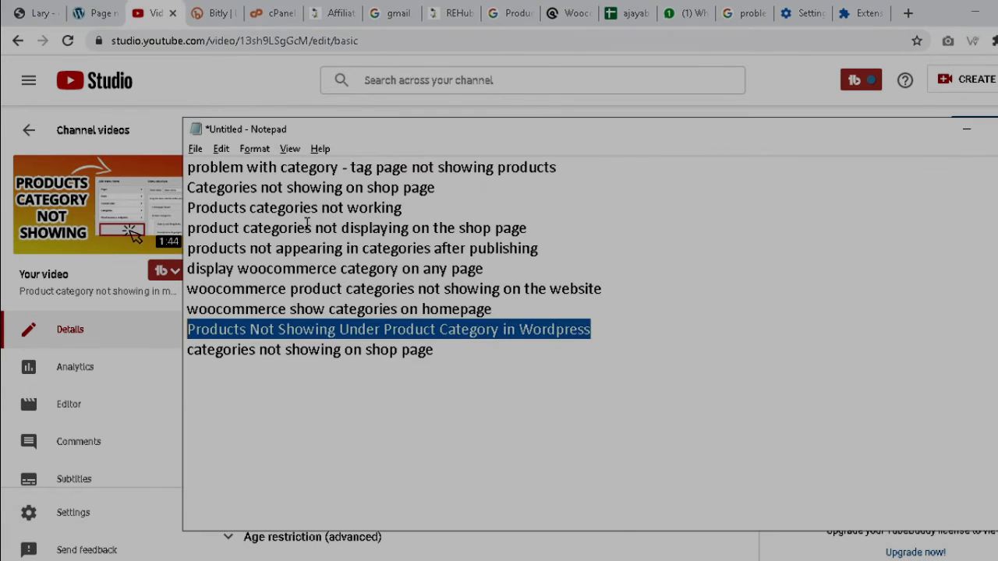
{"action": "left_click", "coordinate": [390, 327]}
{"action": "left_click_drag", "start_coordinate": [452, 353], "coordinate": [116, 166]}
{"action": "key", "text": "ctrl+c"}
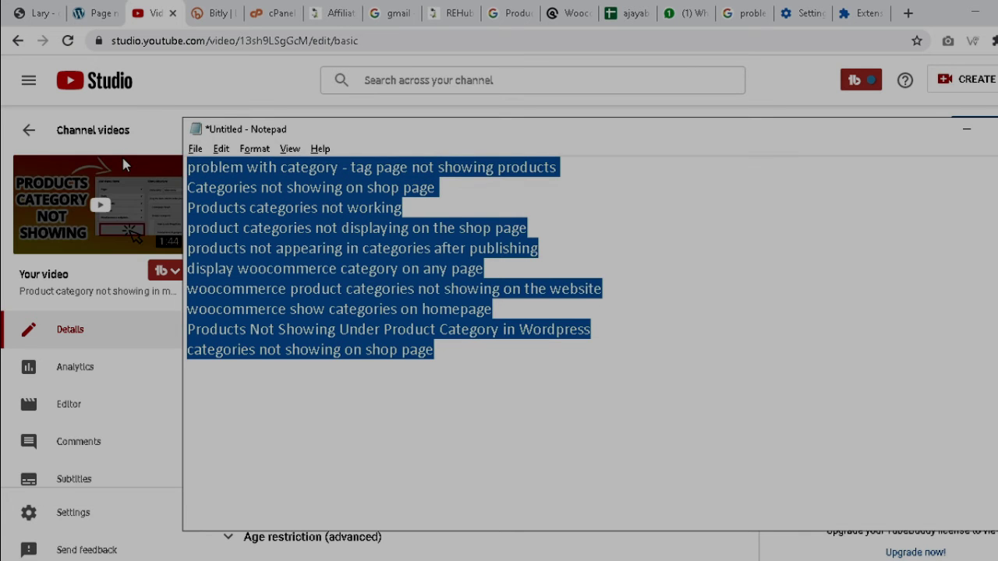
- Insert blank lines after the description's first paragraph in YouTube Studio and paste the copied keyword list there
{"action": "key", "text": "alt+Tab"}
{"action": "scroll", "coordinate": [373, 285], "scroll_direction": "up", "scroll_amount": 5}
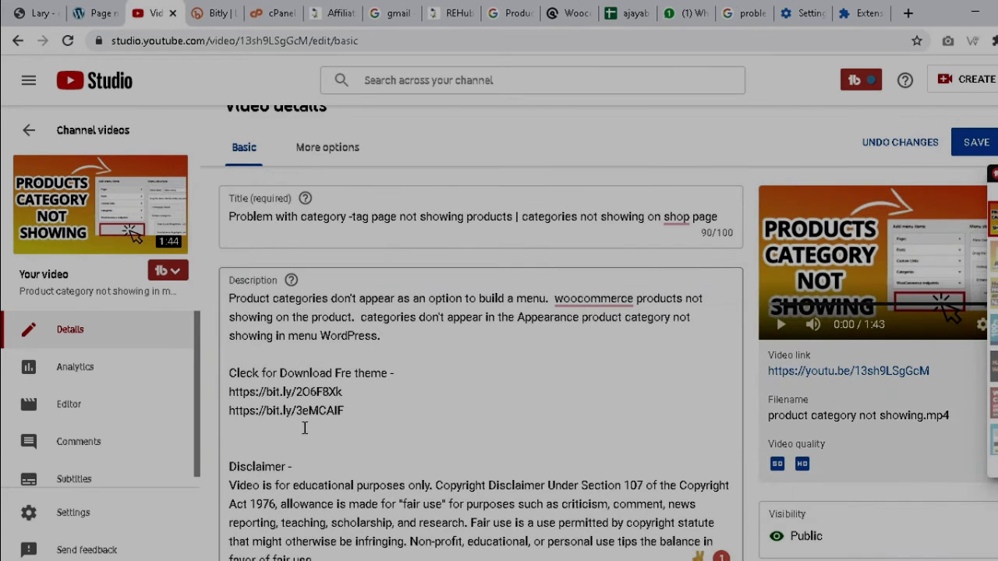
{"action": "left_click", "coordinate": [394, 335]}
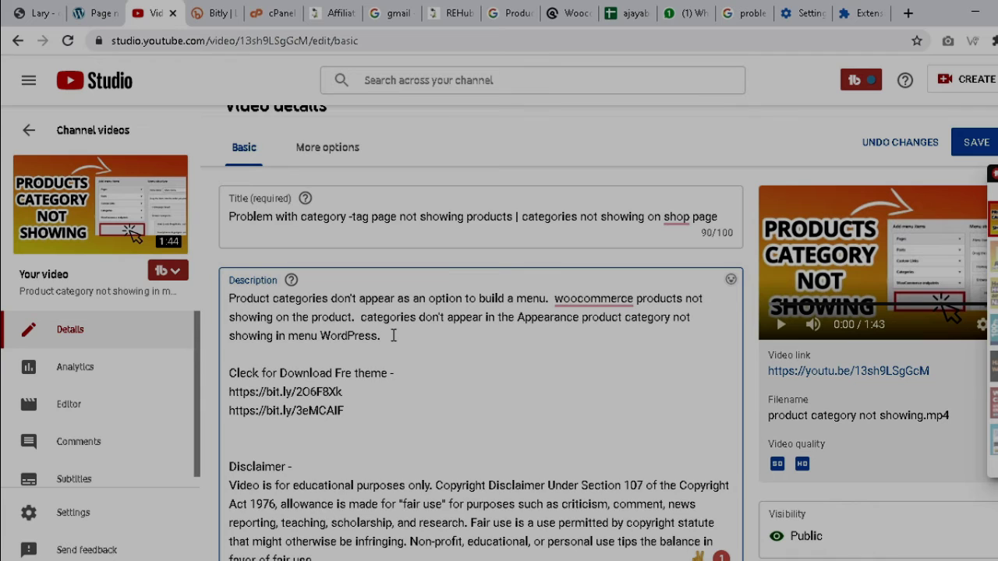
{"action": "key", "text": "Return"}
{"action": "key", "text": "Return"}
{"action": "key", "text": "Return"}
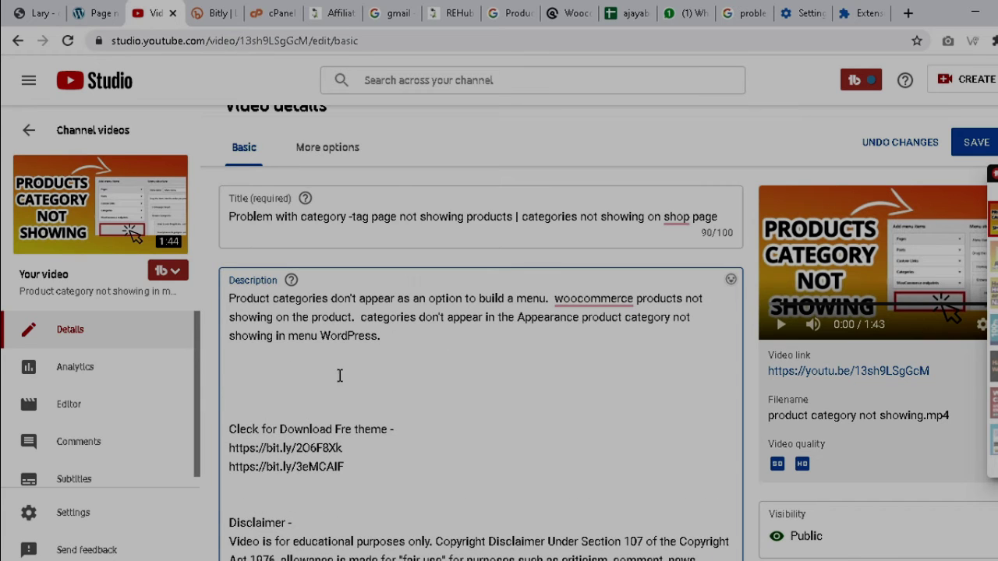
{"action": "key", "text": "ctrl+v"}
{"action": "scroll", "coordinate": [377, 417], "scroll_direction": "down", "scroll_amount": 1}
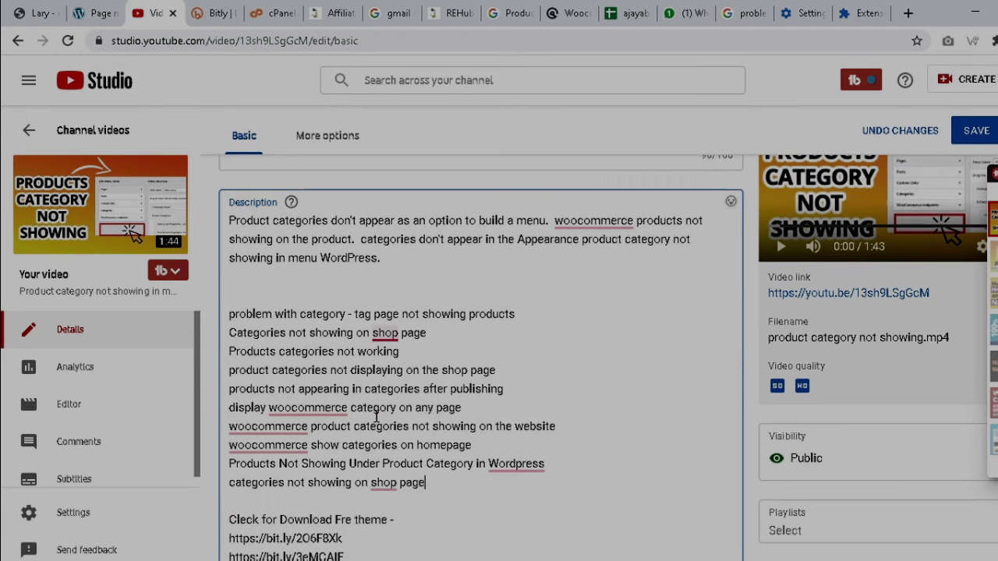
- Reword the first pasted keyword line as "Solve the problem with category - tag page not showing products with this informatic video."
{"action": "left_click", "coordinate": [229, 314]}
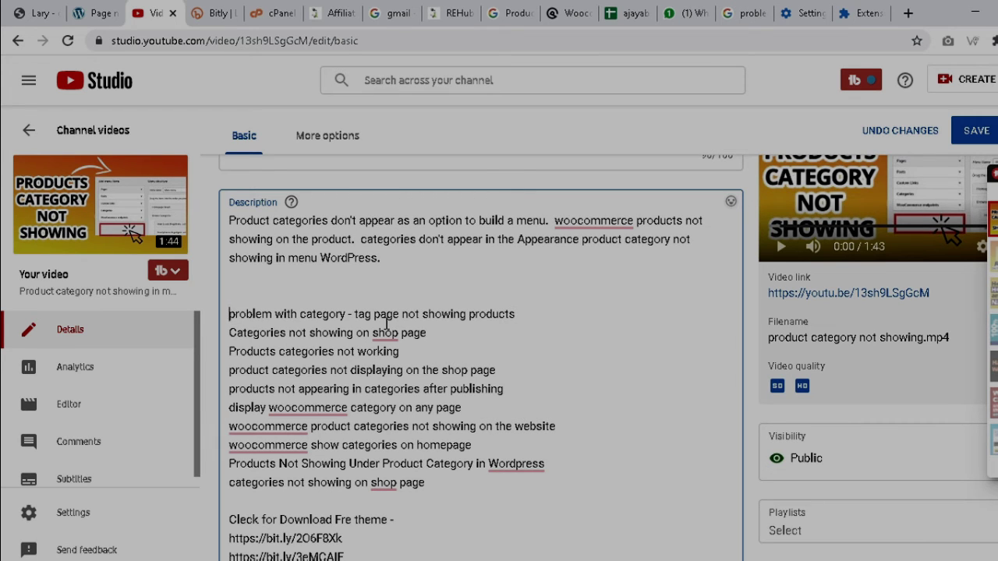
{"action": "type", "text": "Solve"}
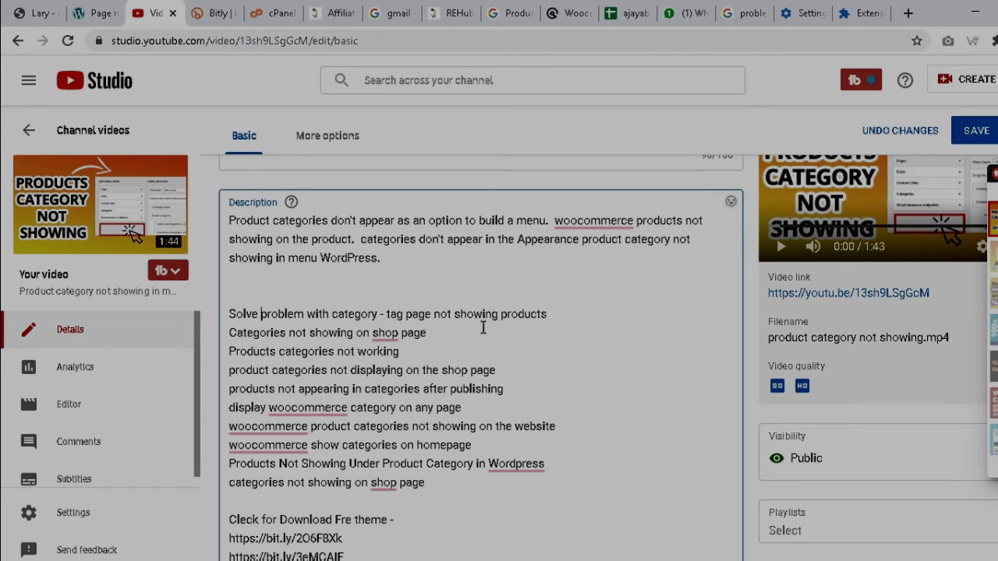
{"action": "left_click", "coordinate": [557, 314]}
{"action": "type", "text": "with this informa"}
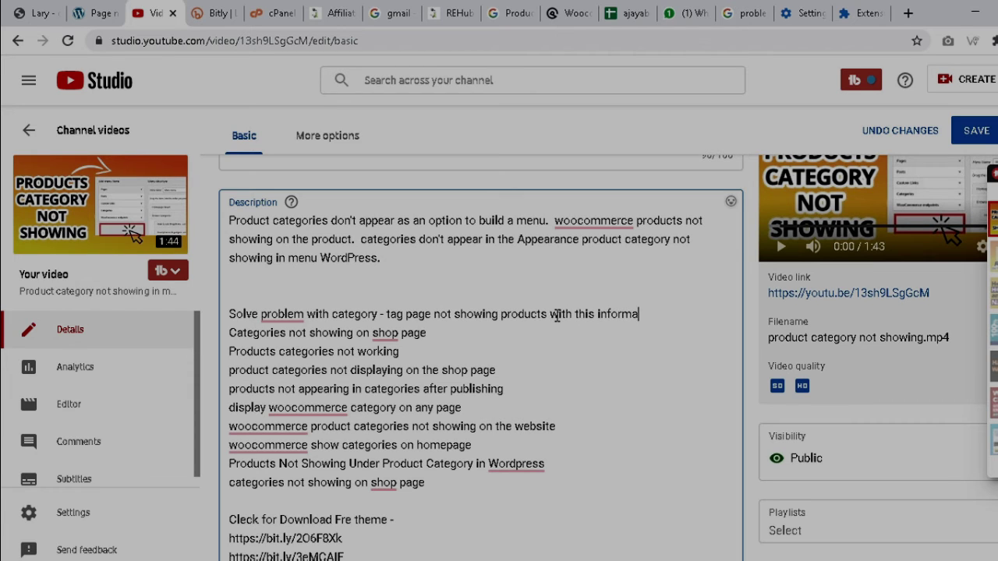
{"action": "type", "text": "tio video."}
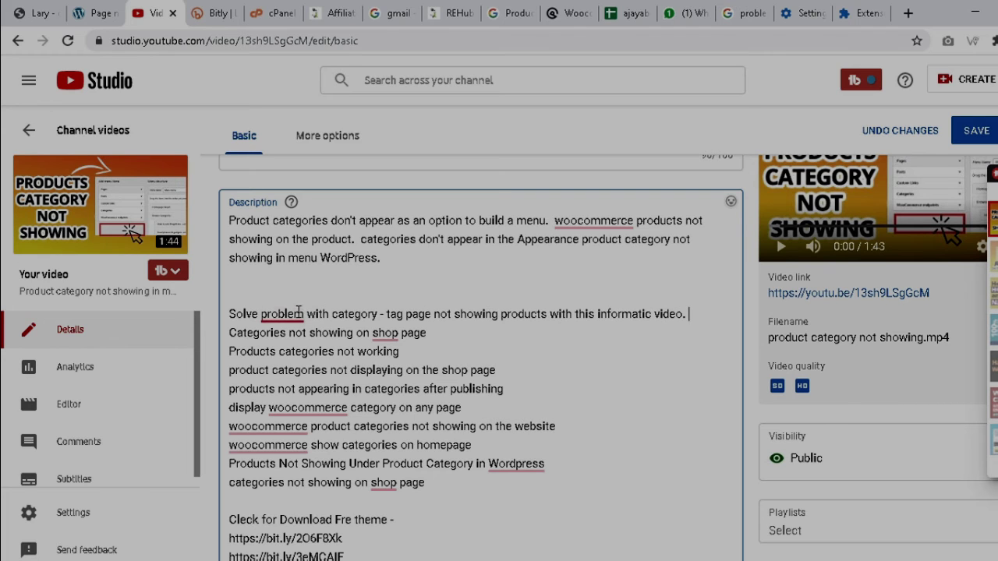
{"action": "left_click", "coordinate": [287, 315]}
{"action": "left_click", "coordinate": [294, 356]}
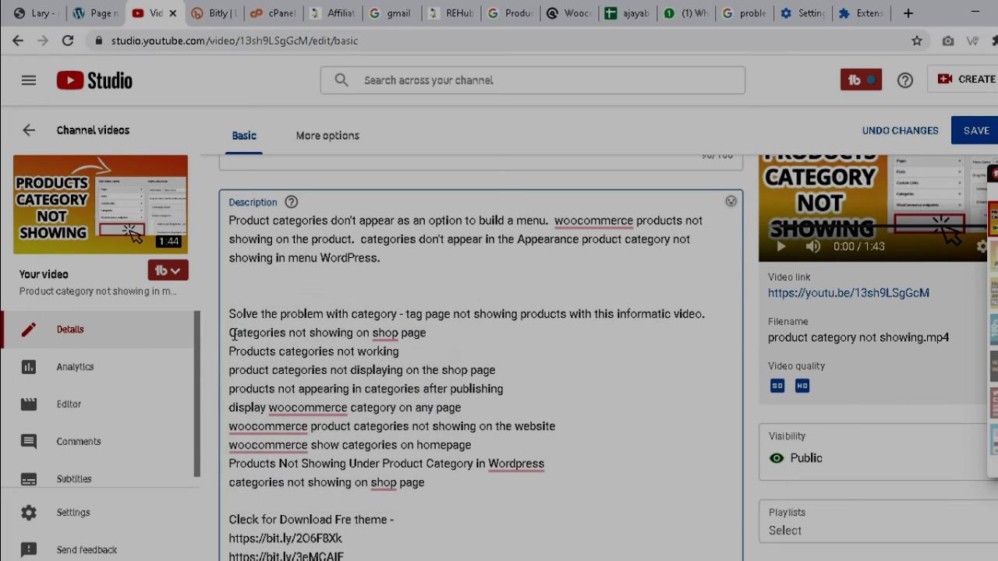
- Reword the second keyword line of the description as "If Categories not showing on shop page please dont reset the theam."
{"action": "left_click", "coordinate": [232, 333]}
{"action": "type", "text": "If"}
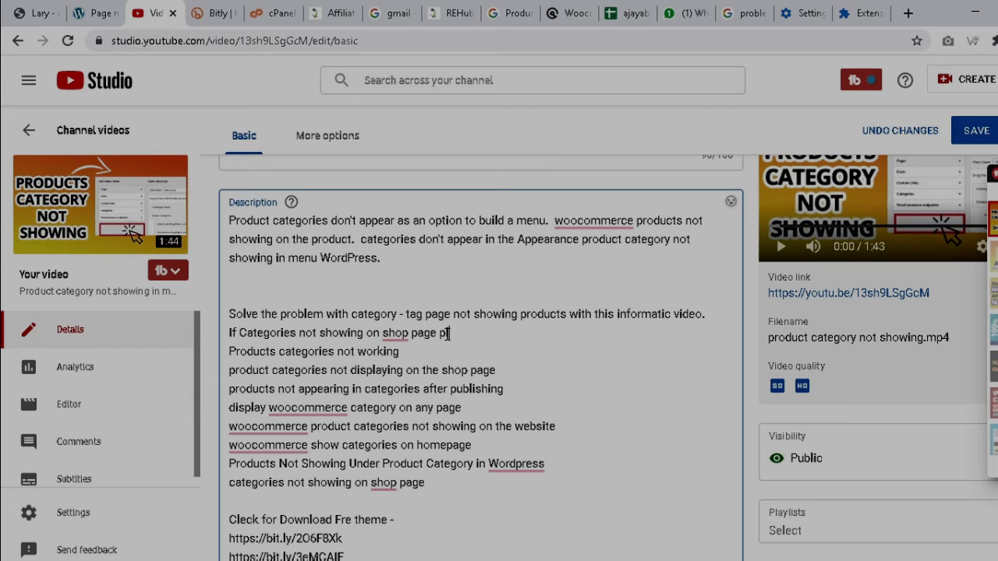
{"action": "type", "text": "lease don"}
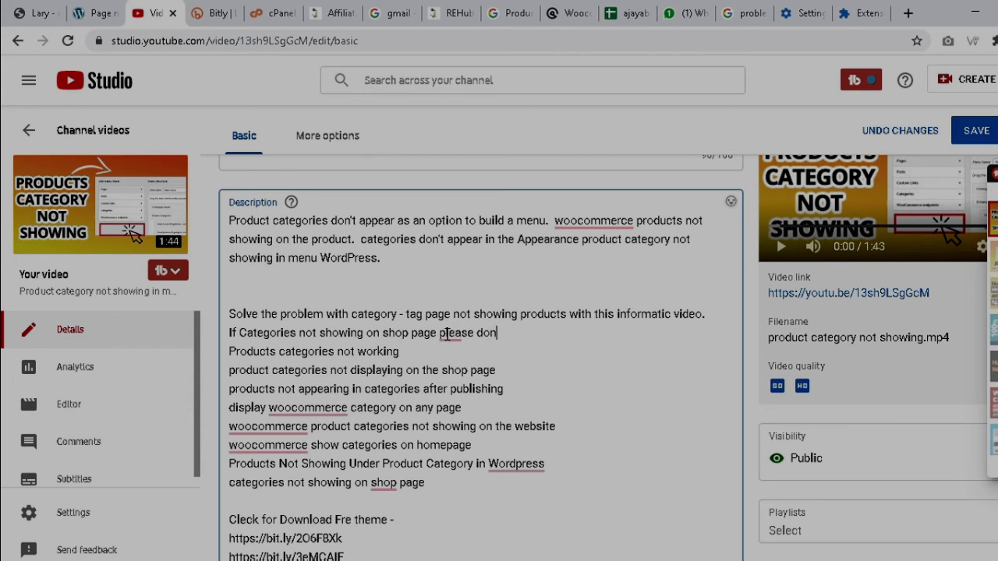
{"action": "type", "text": "t reset the theam."}
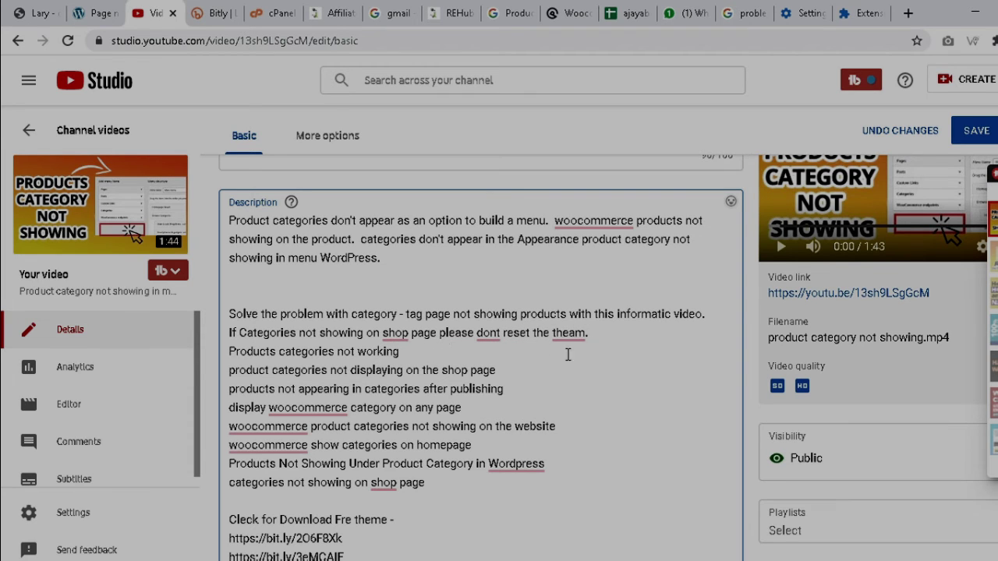
- Correct the new sentence's wording to "the shop page", "don't" and "theme" using the spelling and grammar suggestions
{"action": "mouse_move", "coordinate": [585, 339]}
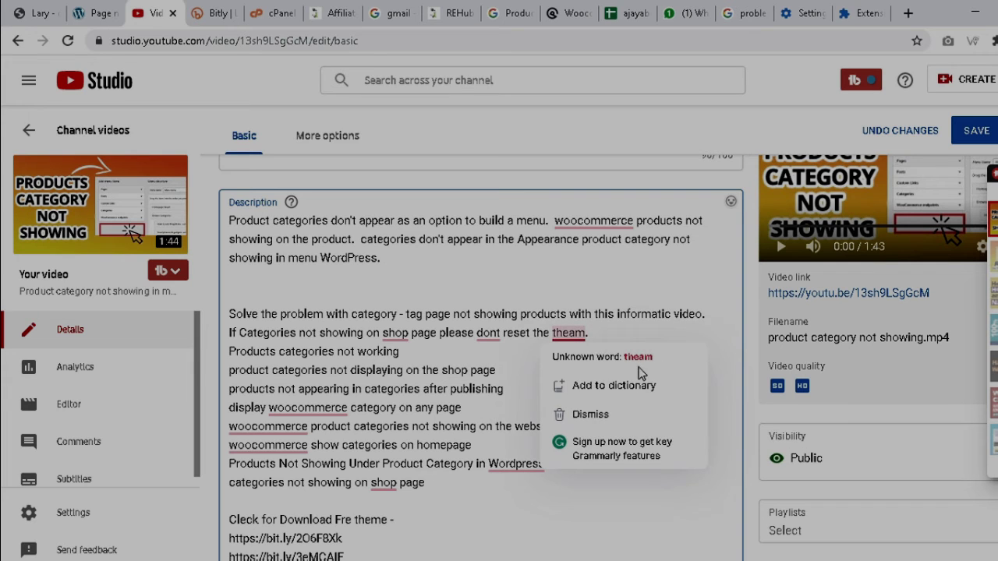
{"action": "type", "text": "e"}
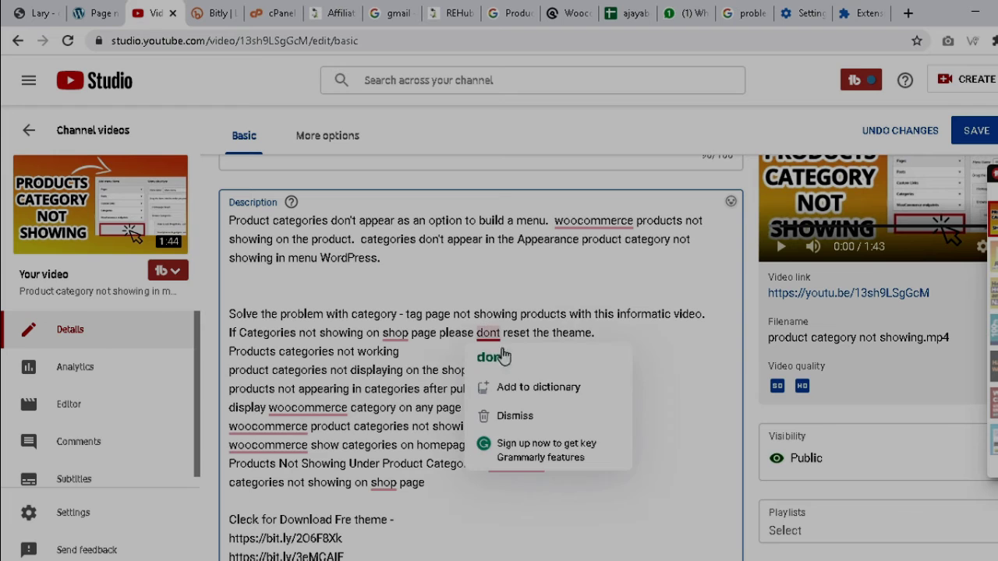
{"action": "left_click", "coordinate": [500, 355]}
{"action": "type", "text": "."}
{"action": "mouse_move", "coordinate": [404, 333]}
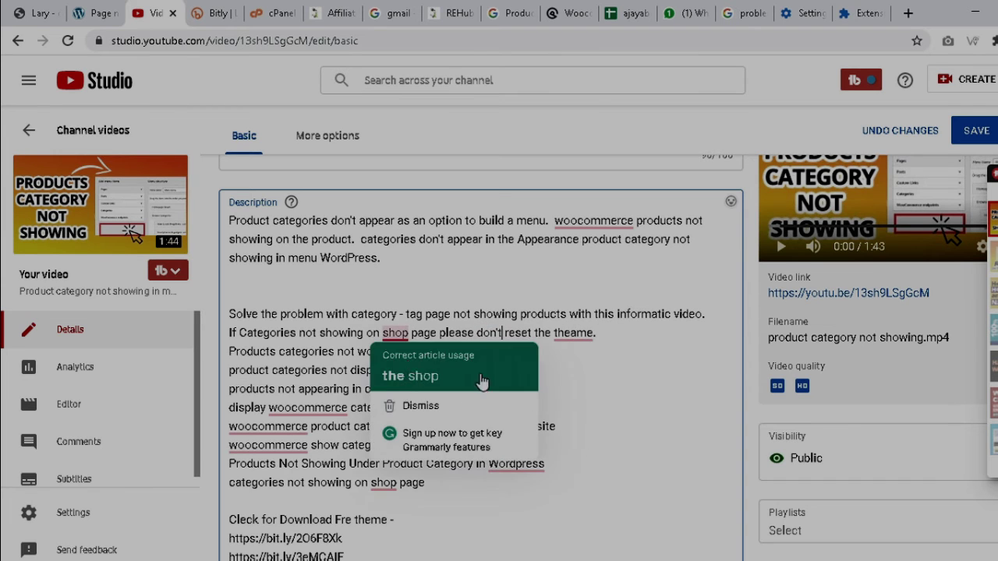
{"action": "left_click", "coordinate": [481, 382]}
{"action": "mouse_move", "coordinate": [592, 335]}
{"action": "left_click", "coordinate": [626, 357]}
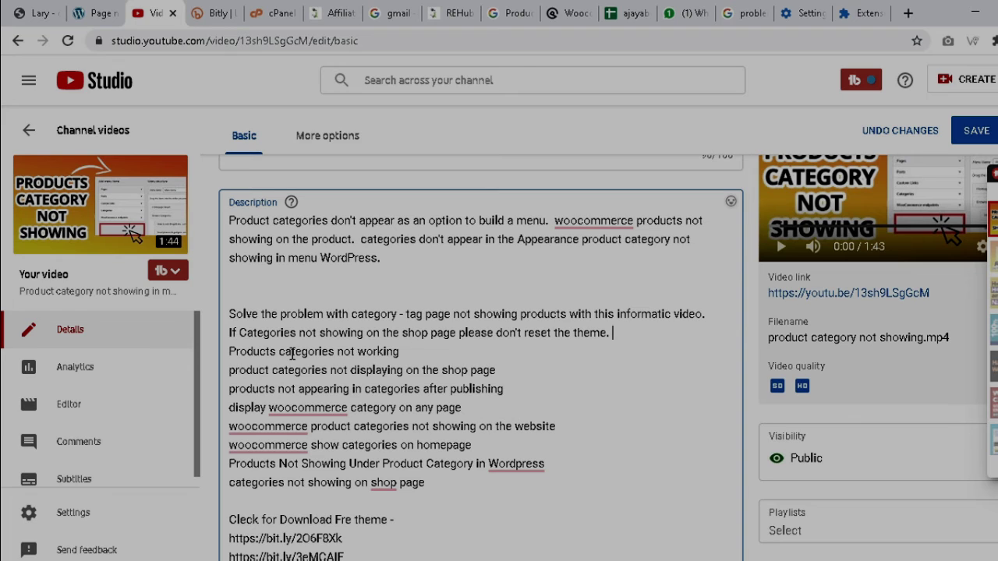
- Continue after "reset the theme." in the description with "Please search some pluging or contact with developer"
{"action": "type", "text": "Please search som"}
{"action": "key", "text": "BackSpace"}
{"action": "type", "text": "ome"}
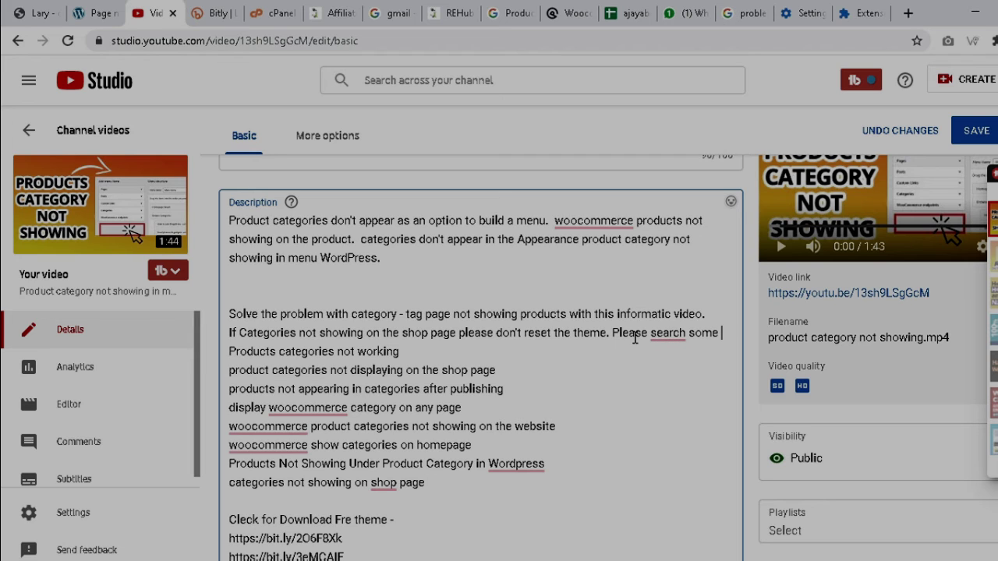
{"action": "type", "text": " pl"}
{"action": "type", "text": "ugin"}
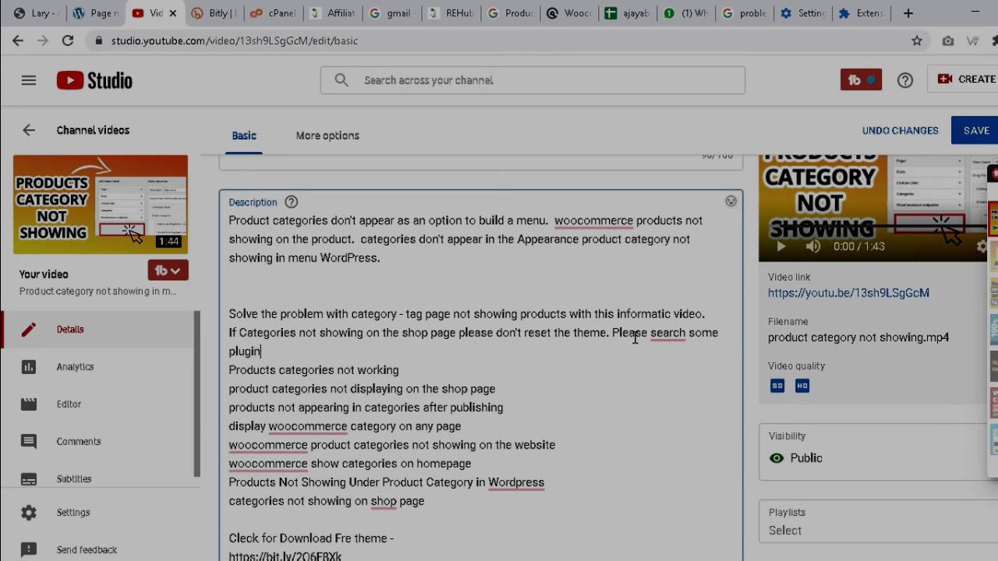
{"action": "type", "text": "g or contact with deve"}
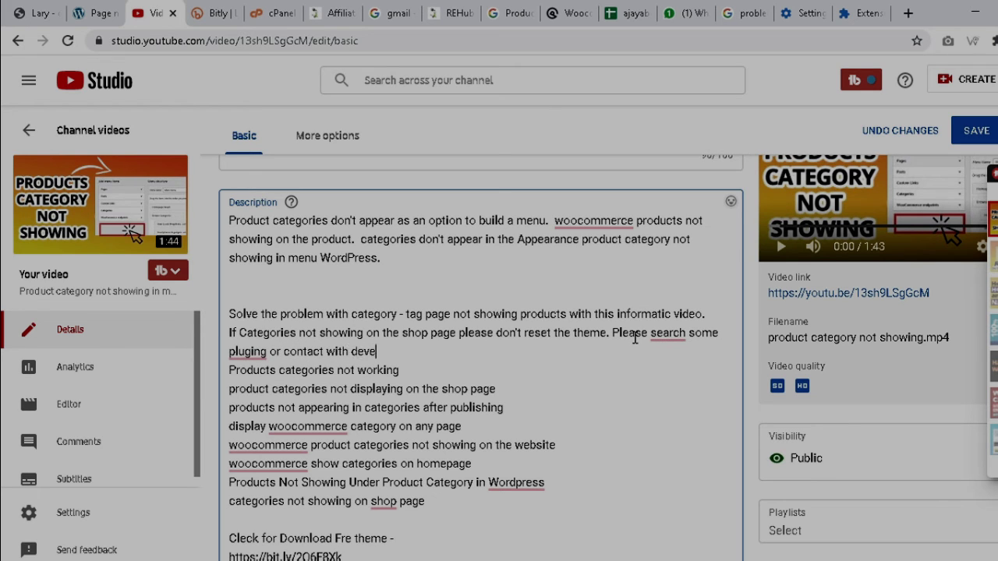
{"action": "type", "text": "loper for"}
- Extend the sentence with "if your website" and join the "Products categories not working" line to it, ending with a period
{"action": "key", "text": "BackSpace"}
{"action": "key", "text": "BackSpace"}
{"action": "type", "text": "if "}
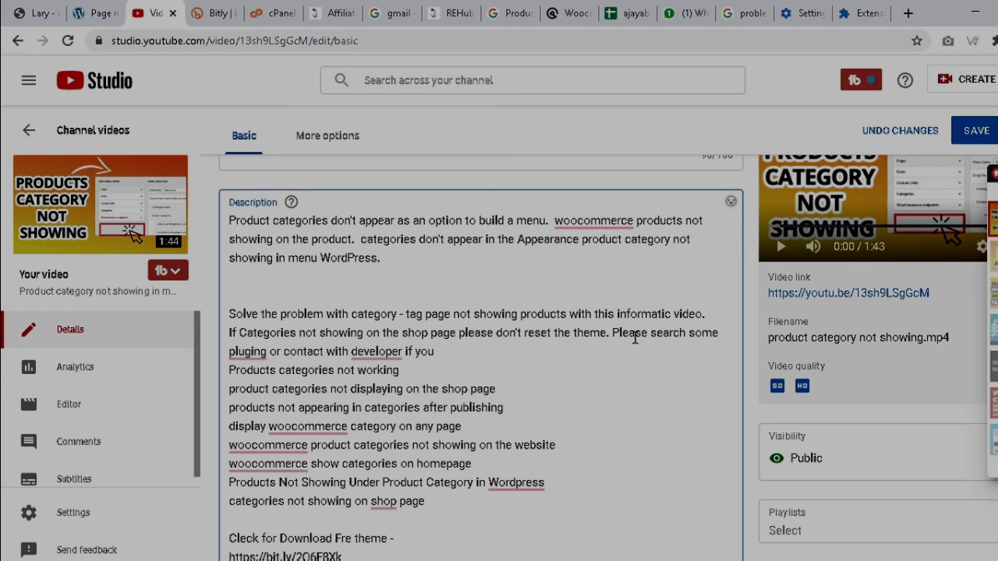
{"action": "type", "text": "you "}
{"action": "type", "text": " website"}
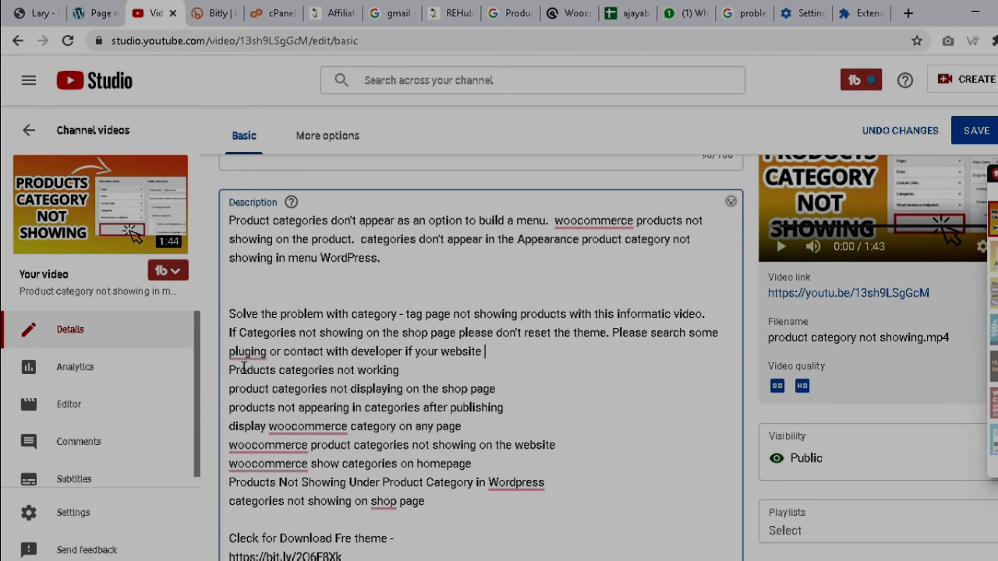
{"action": "left_click", "coordinate": [230, 370]}
{"action": "key", "text": "BackSpace"}
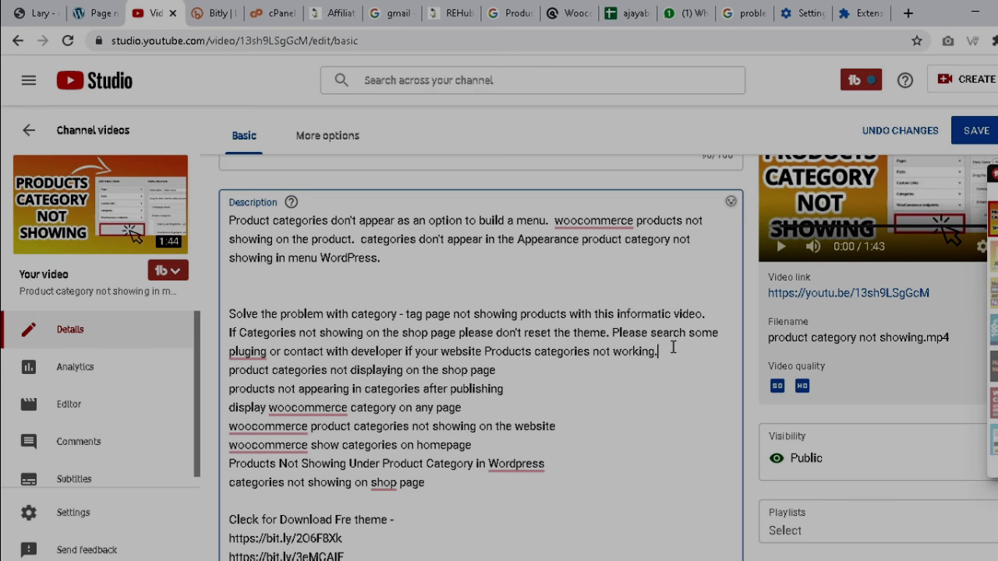
- Leave a blank line after the paragraph and add "After Watching This Video you will solve this all." above the remaining keywords
{"action": "mouse_move", "coordinate": [248, 355]}
{"action": "scroll", "coordinate": [425, 396], "scroll_direction": "down", "scroll_amount": 1}
{"action": "key", "text": "Return"}
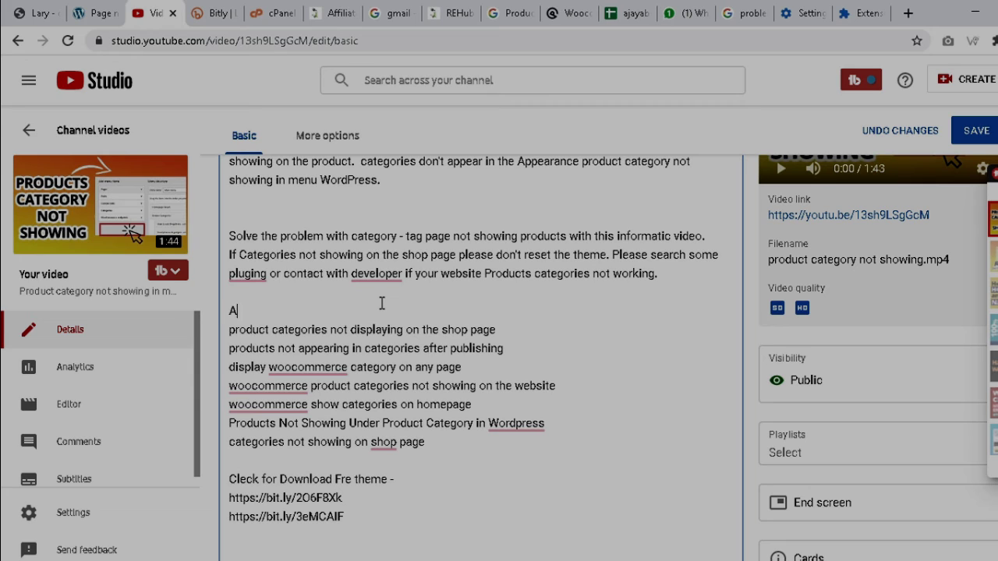
{"action": "type", "text": "After Watching T"}
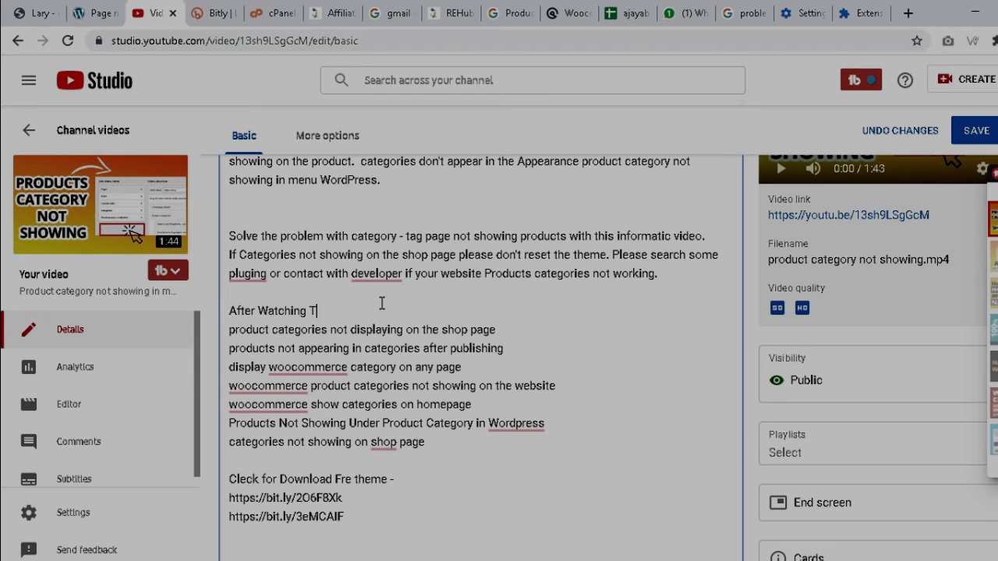
{"action": "type", "text": "his Video you will solve this all."}
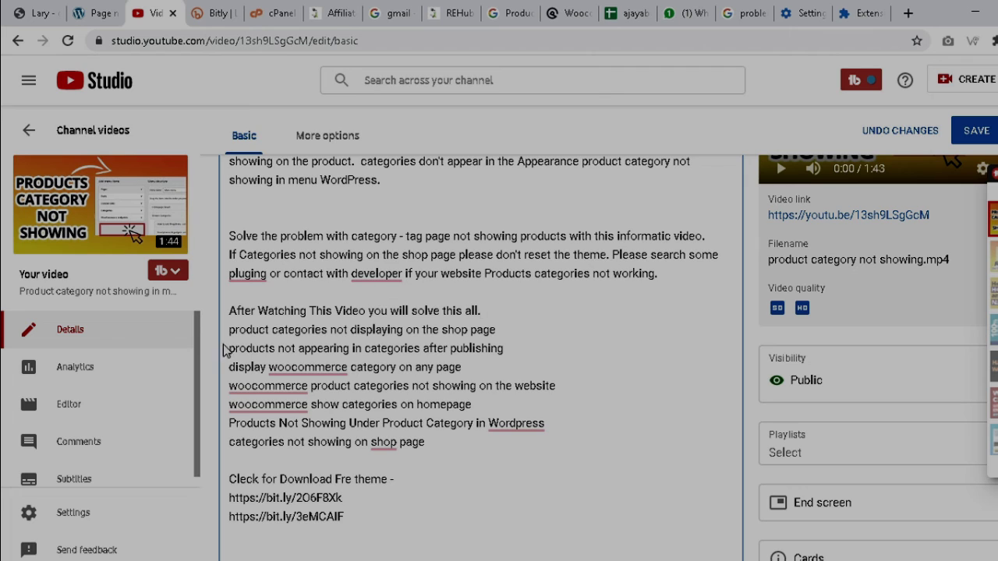
{"action": "left_click_drag", "start_coordinate": [235, 329], "coordinate": [229, 330]}
{"action": "type", "text": "p"}
{"action": "key", "text": "Left"}
{"action": "type", "text": "A :"}
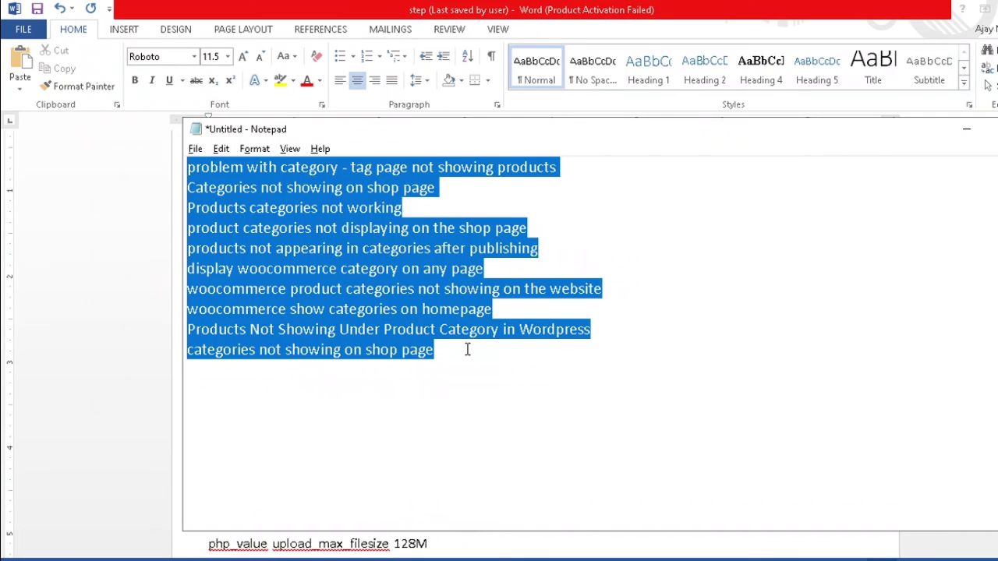
- Switch to the Word document and paste the copied keyword list over the text below the channel link
{"action": "key", "text": "alt+Tab"}
{"action": "left_click_drag", "start_coordinate": [686, 343], "coordinate": [401, 251]}
{"action": "type", "text": "problem with category - tag page not showing products Categories not showing on shop page Products categories not working product categories not displaying on the shop page products not appearing in categories after publishing display woocommerce category on any page woocommerce product categories not showing on the website woocommerce show categories on homepage Products Not Showing Under Product Category in Wordpress categories not showing on shop page"}
- Format the pasted keyword lines as a left-aligned bulleted list with each word capitalized
{"action": "left_click_drag", "start_coordinate": [679, 486], "coordinate": [330, 247]}
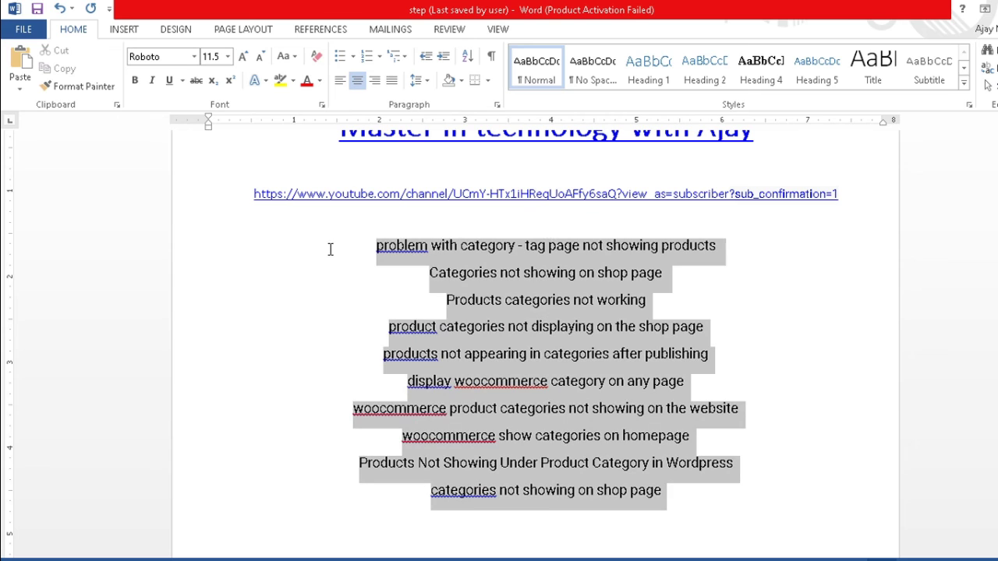
{"action": "left_click", "coordinate": [339, 57]}
{"action": "left_click", "coordinate": [340, 81]}
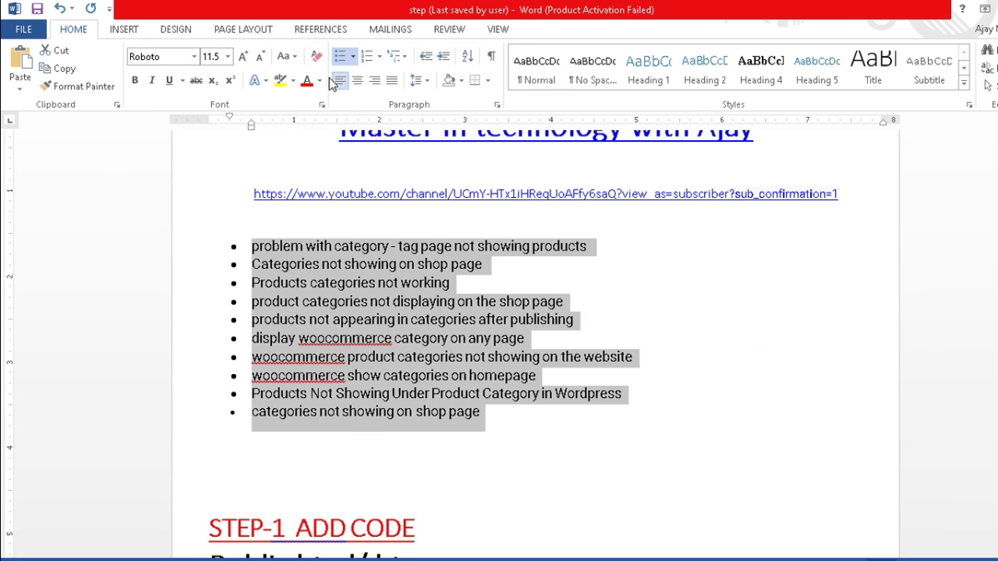
{"action": "left_click", "coordinate": [288, 57]}
{"action": "left_click", "coordinate": [344, 133]}
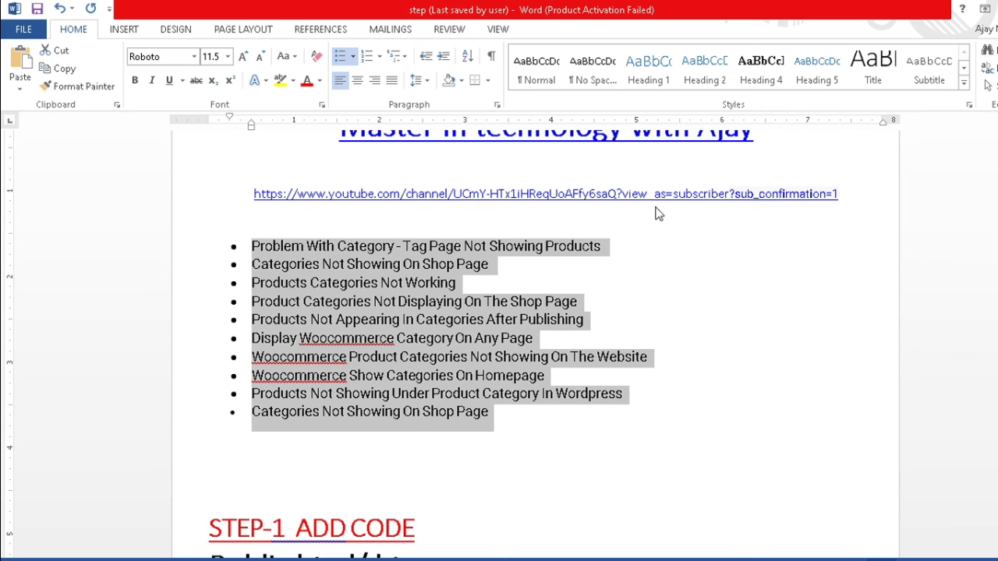
- Copy the bulleted list from Word and paste it into the YouTube Studio description under "After Watching This Video you will solve this all."
{"action": "key", "text": "alt+Tab"}
{"action": "key", "text": "alt+Tab"}
{"action": "key", "text": "Tab"}
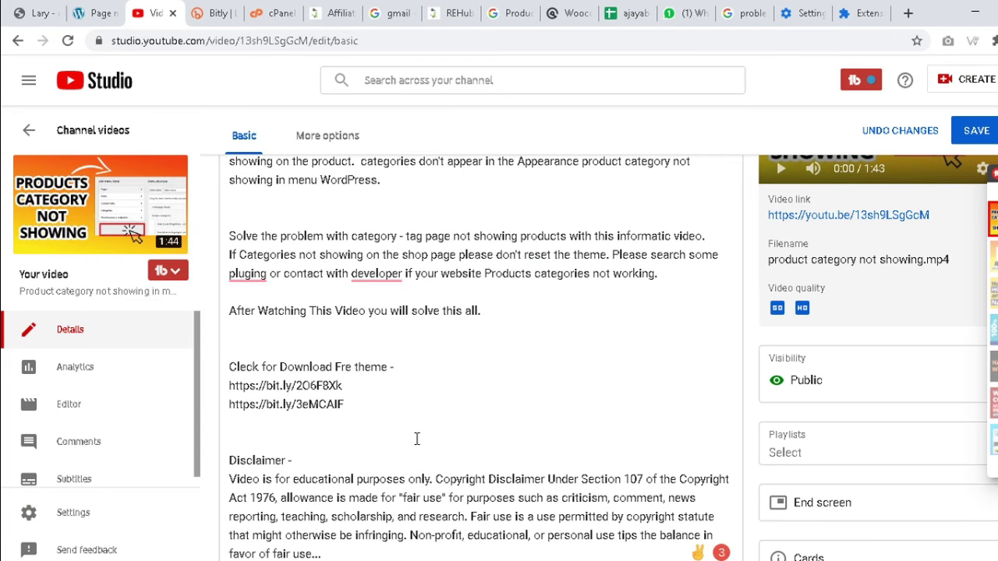
{"action": "left_click", "coordinate": [361, 336]}
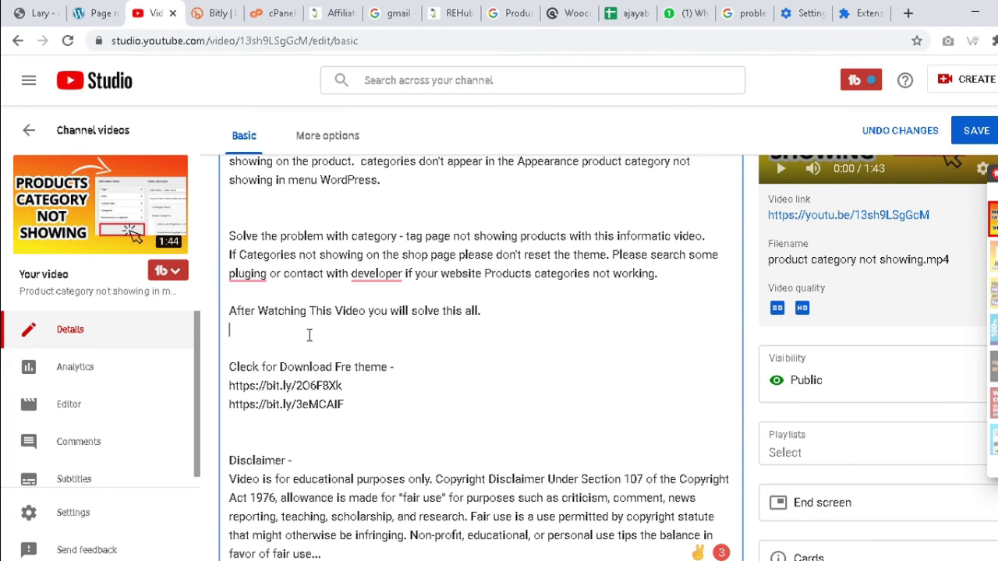
{"action": "type", "text": "• Problem With Category - Tag Page Not Showing Products • Categories Not Showing On Shop Page • Products Categories Not Working • Product Categories Not Displaying On The Shop Page • Product Not Appearing In Categories After Publishing • Display Woocommerce Category On Any Page • Woocommerce Product Categories Not Showing On The Website • Woocommerce Show Categories On Homepage • Products Not Showing Under Product Category In Wordpress • Categories Not Showing On Shop Page"}
- Check the pasted list and the video's tags, and save the changes to the video details
{"action": "scroll", "coordinate": [321, 335], "scroll_direction": "down", "scroll_amount": 4}
{"action": "scroll", "coordinate": [401, 384], "scroll_direction": "down", "scroll_amount": 4}
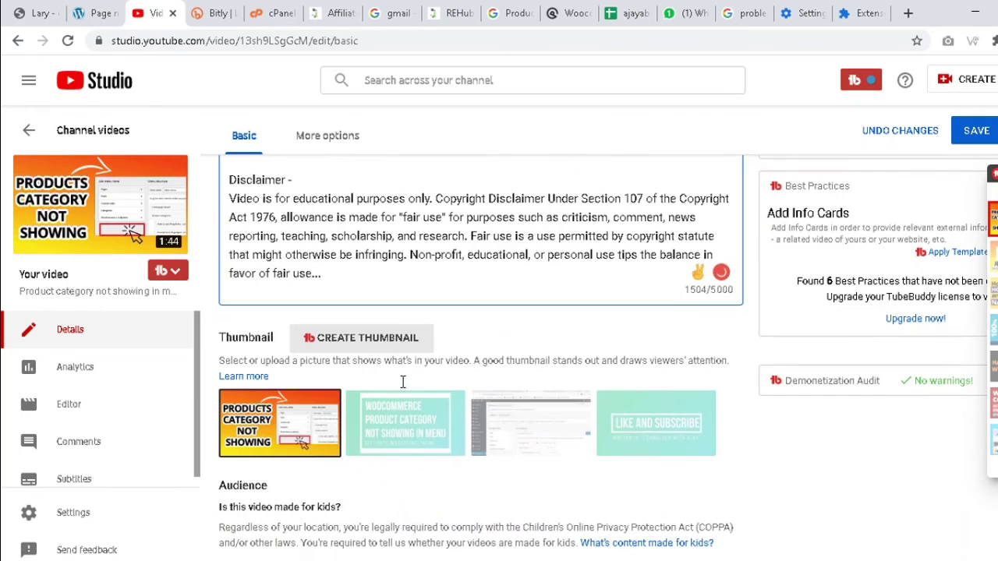
{"action": "scroll", "coordinate": [414, 387], "scroll_direction": "up", "scroll_amount": 4}
{"action": "scroll", "coordinate": [345, 271], "scroll_direction": "up", "scroll_amount": 4}
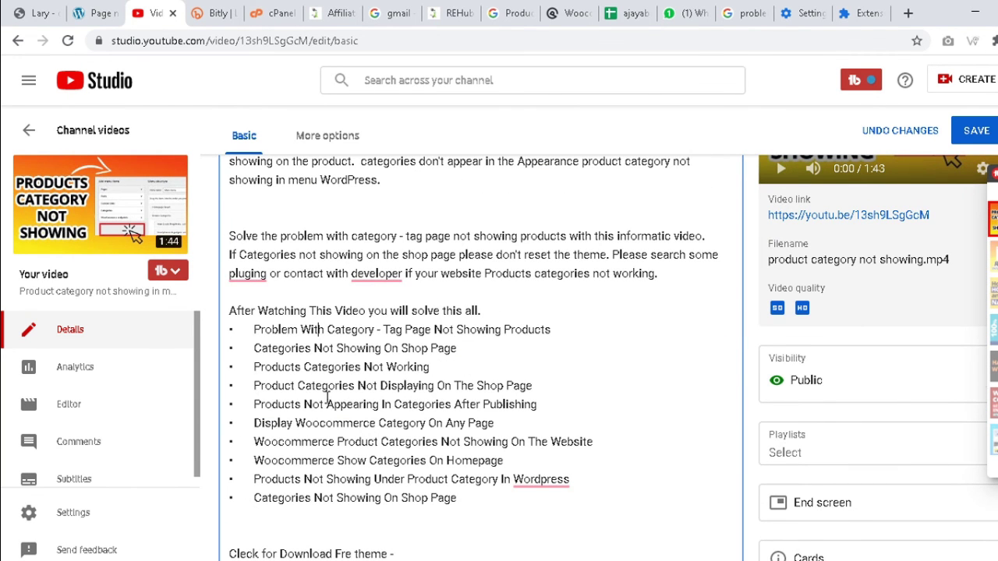
{"action": "scroll", "coordinate": [328, 397], "scroll_direction": "down", "scroll_amount": 2}
{"action": "scroll", "coordinate": [373, 347], "scroll_direction": "down", "scroll_amount": 10}
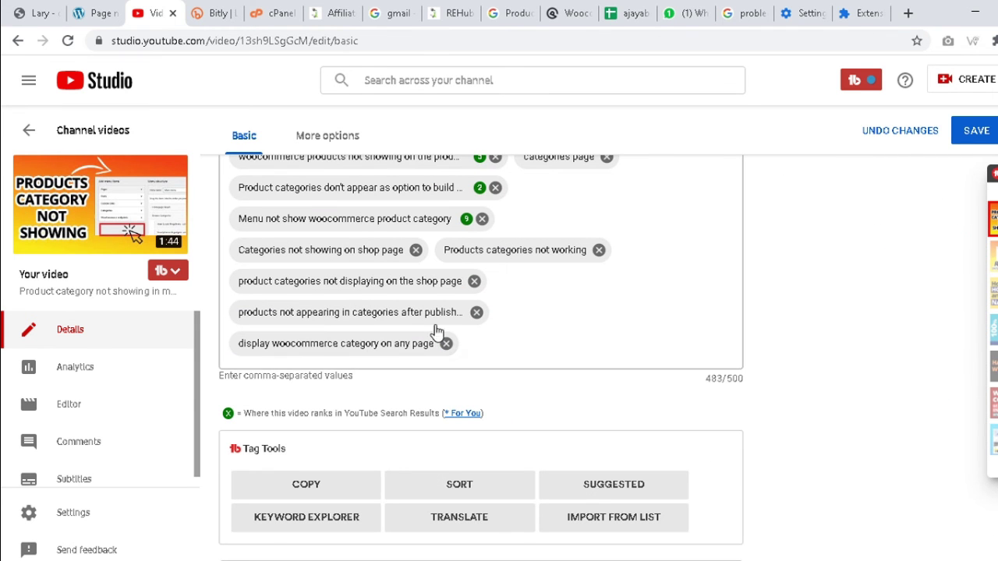
{"action": "scroll", "coordinate": [535, 331], "scroll_direction": "down", "scroll_amount": 3}
{"action": "scroll", "coordinate": [535, 331], "scroll_direction": "down", "scroll_amount": 1}
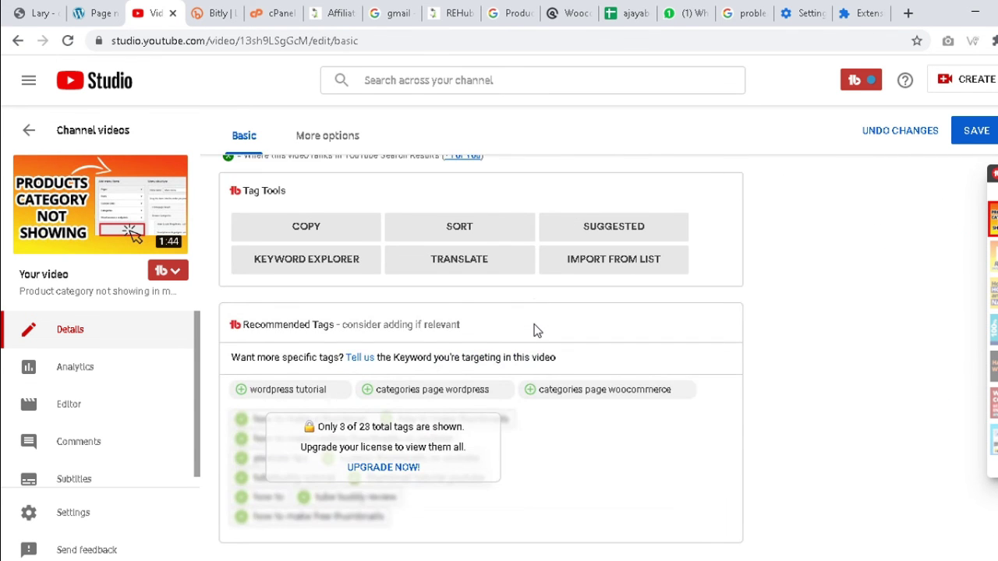
{"action": "left_click", "coordinate": [967, 134]}
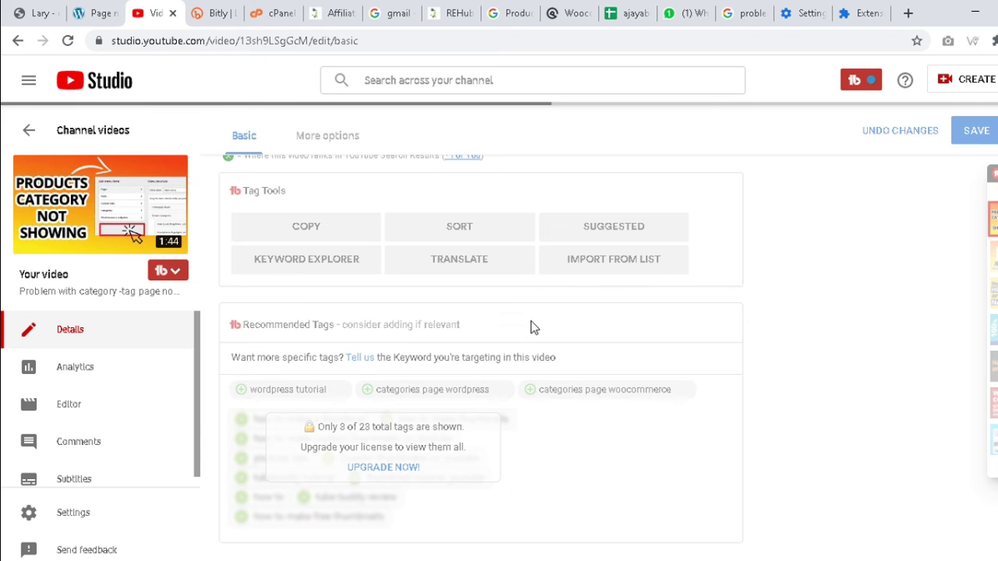
{"action": "key", "text": "alt+Tab"}
{"action": "key", "text": "alt+Tab"}
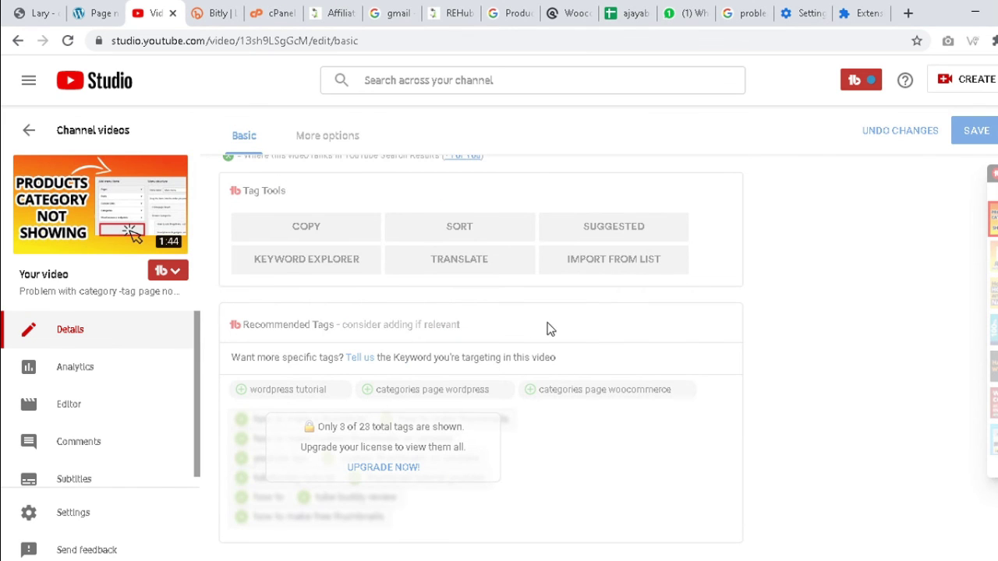